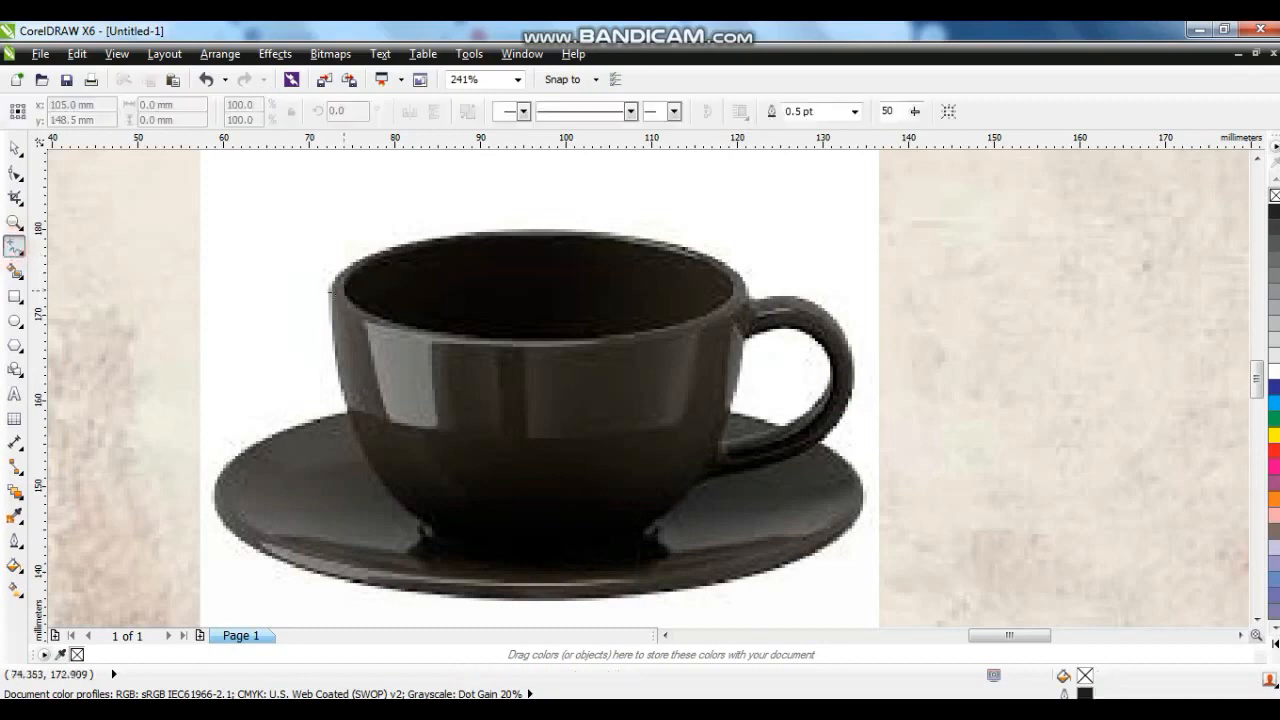
Trace a rough closed outline around the cup and its handle with straight segments, leaving out the saucer.
click(330, 296)
click(376, 251)
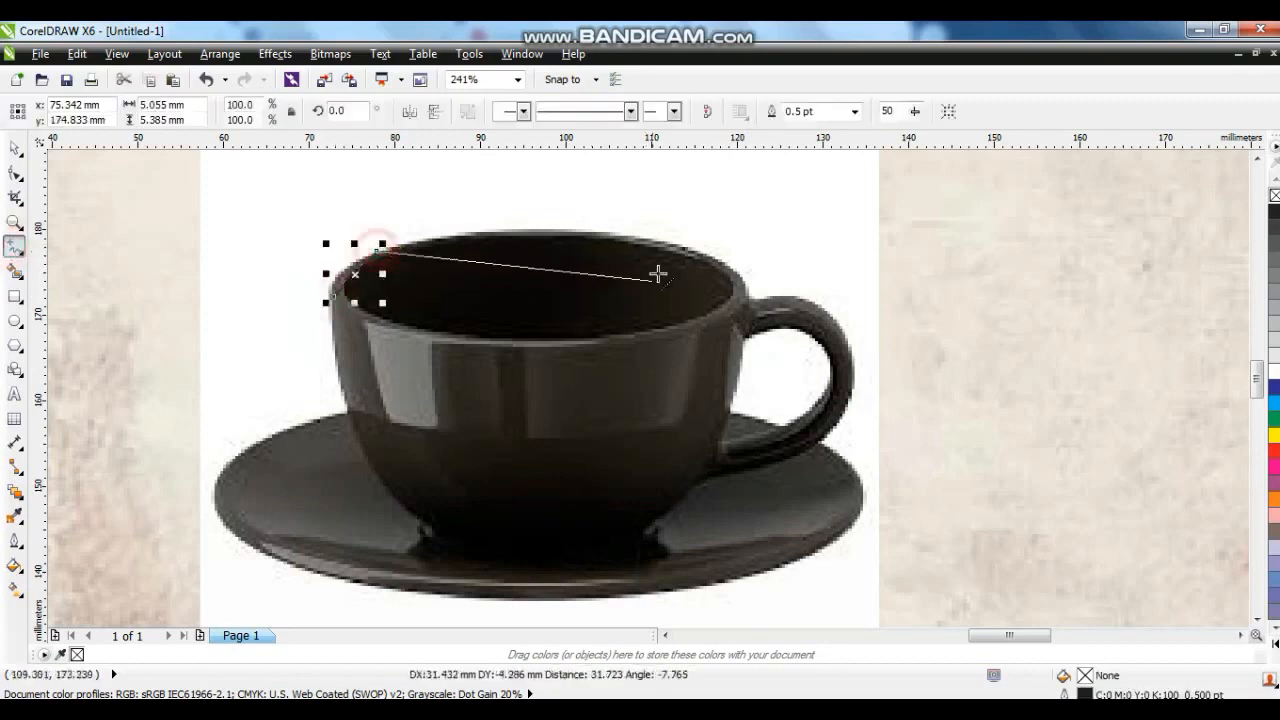
click(674, 242)
click(753, 298)
click(818, 440)
click(704, 478)
click(643, 531)
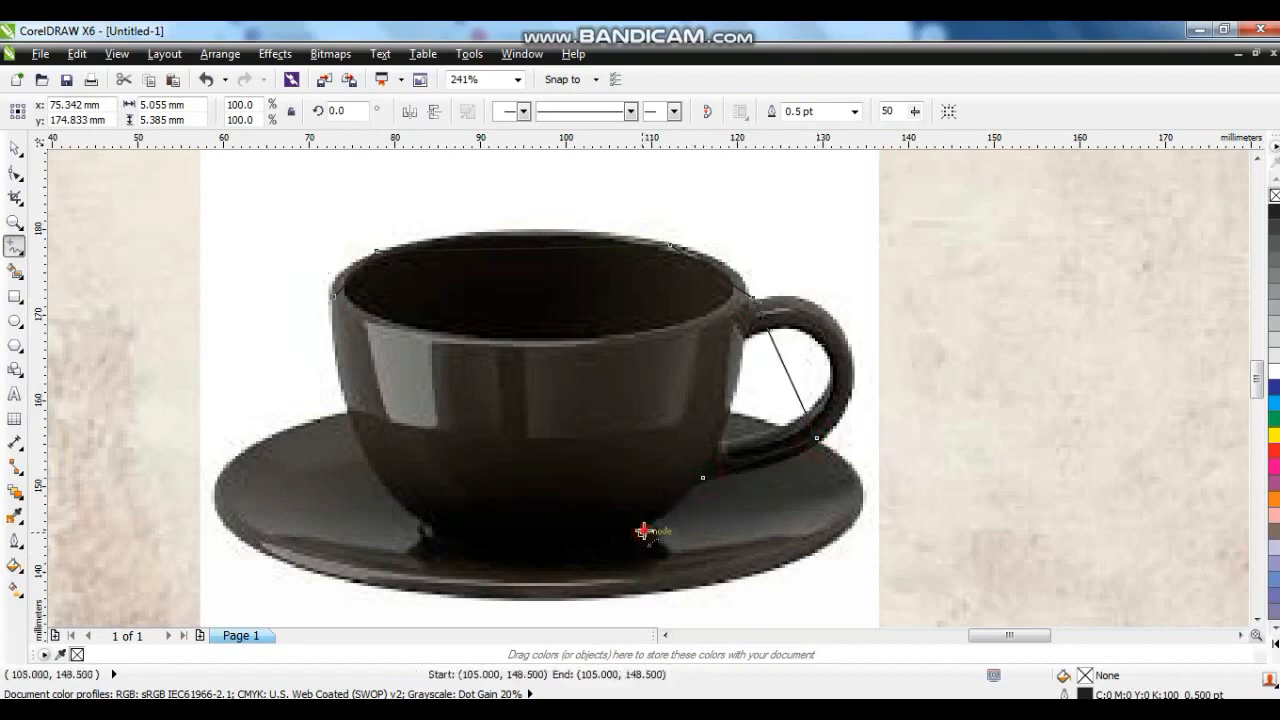
click(426, 526)
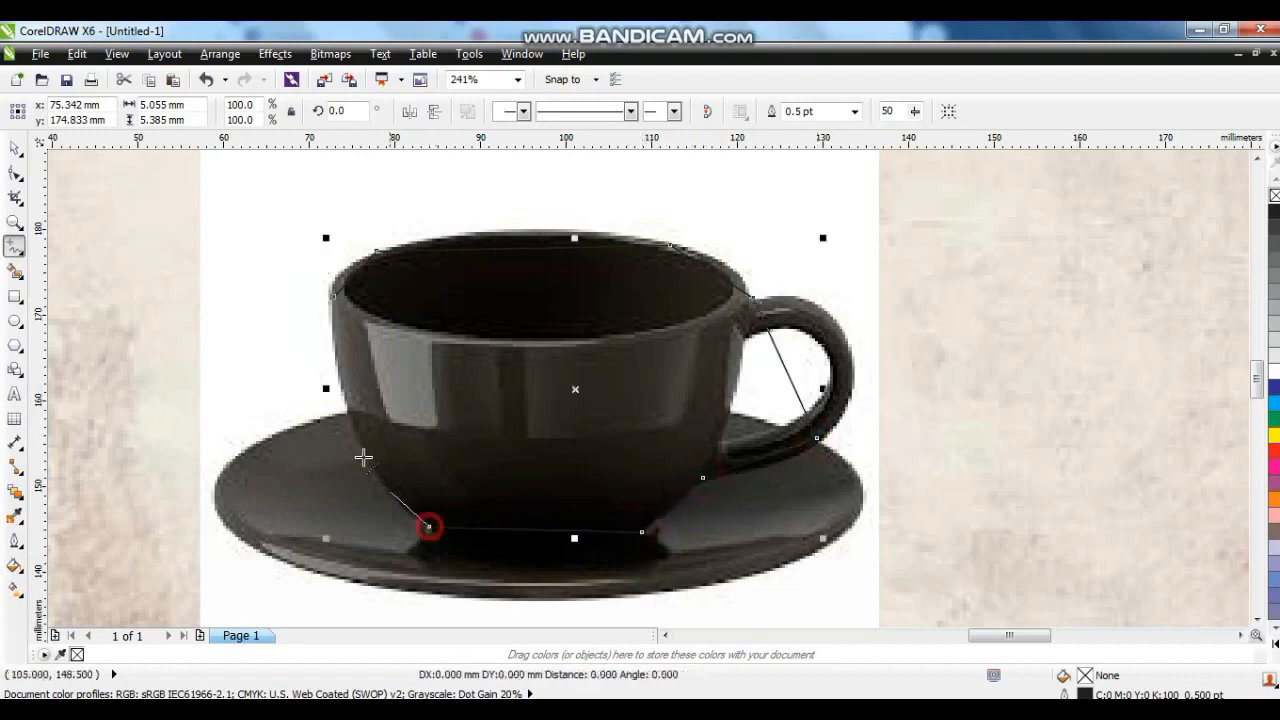
click(326, 296)
Convert all straight segments of the traced cup outline to curves.
click(15, 170)
drag(240, 194, 896, 570)
click(263, 111)
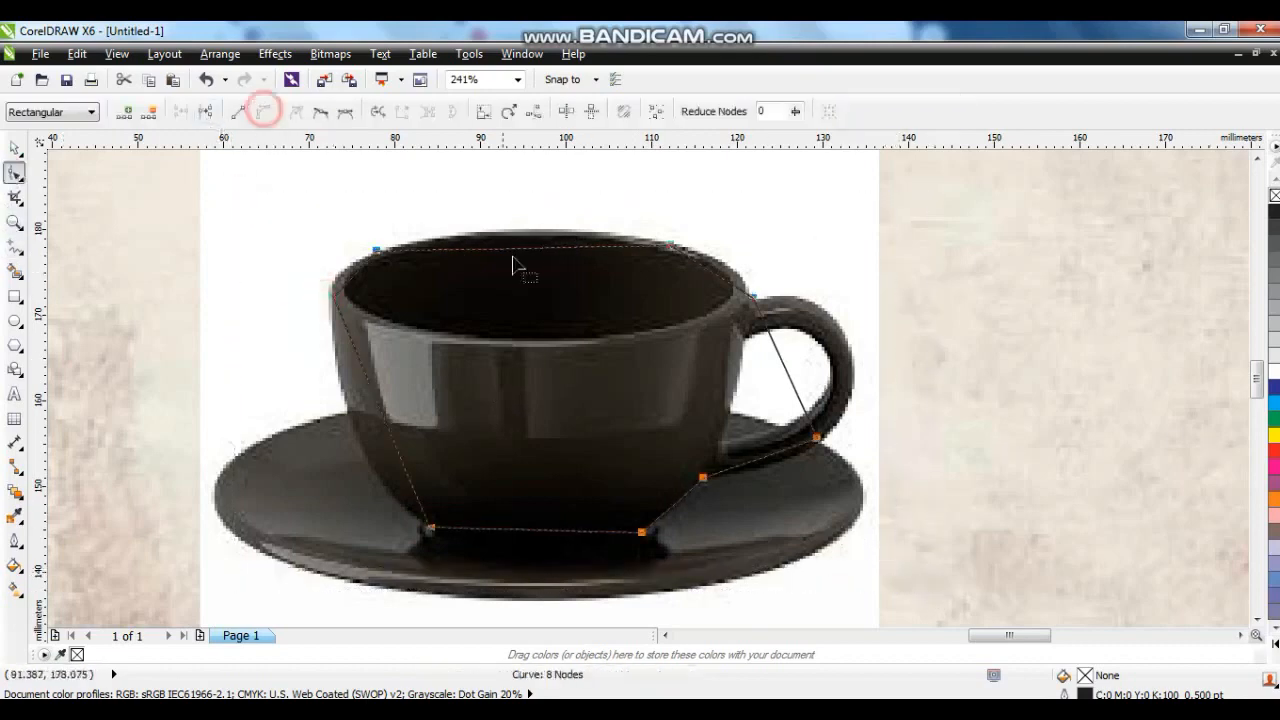
Make the outline white and bend its upper segments to follow the back edge and sides of the cup's rim.
click(15, 222)
drag(242, 202, 878, 428)
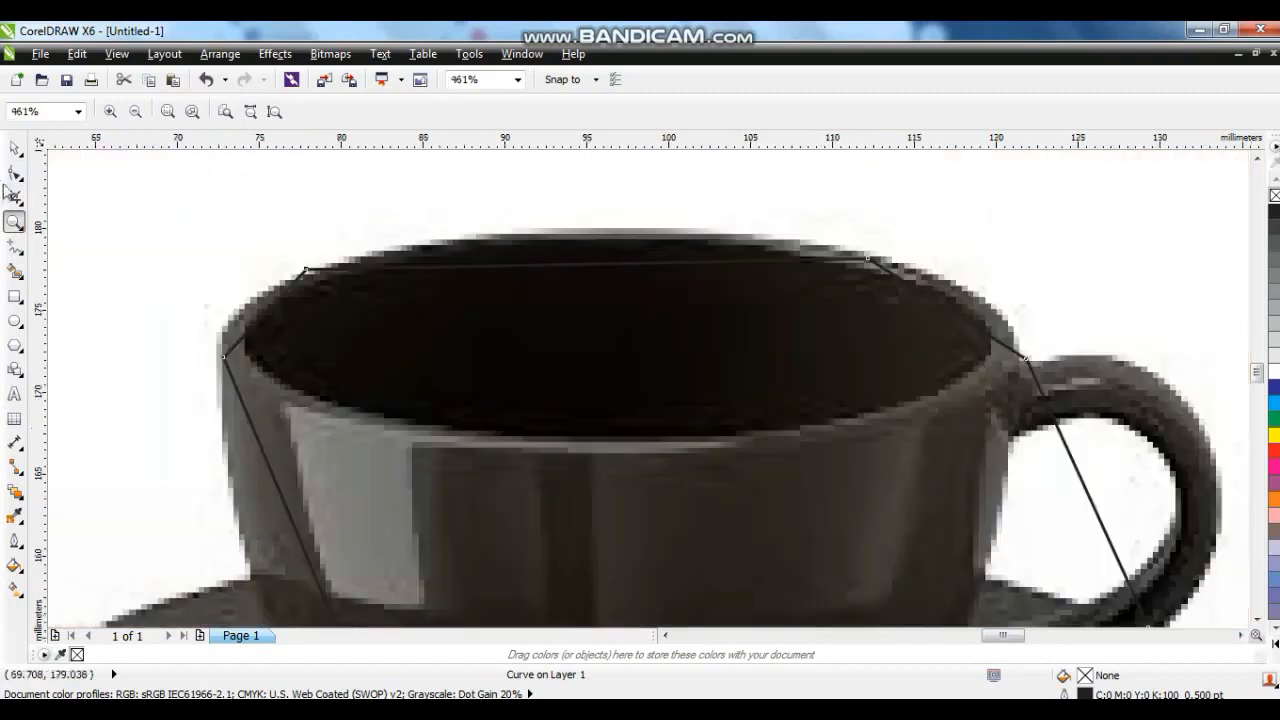
click(15, 172)
right_click(1275, 373)
drag(570, 267, 572, 238)
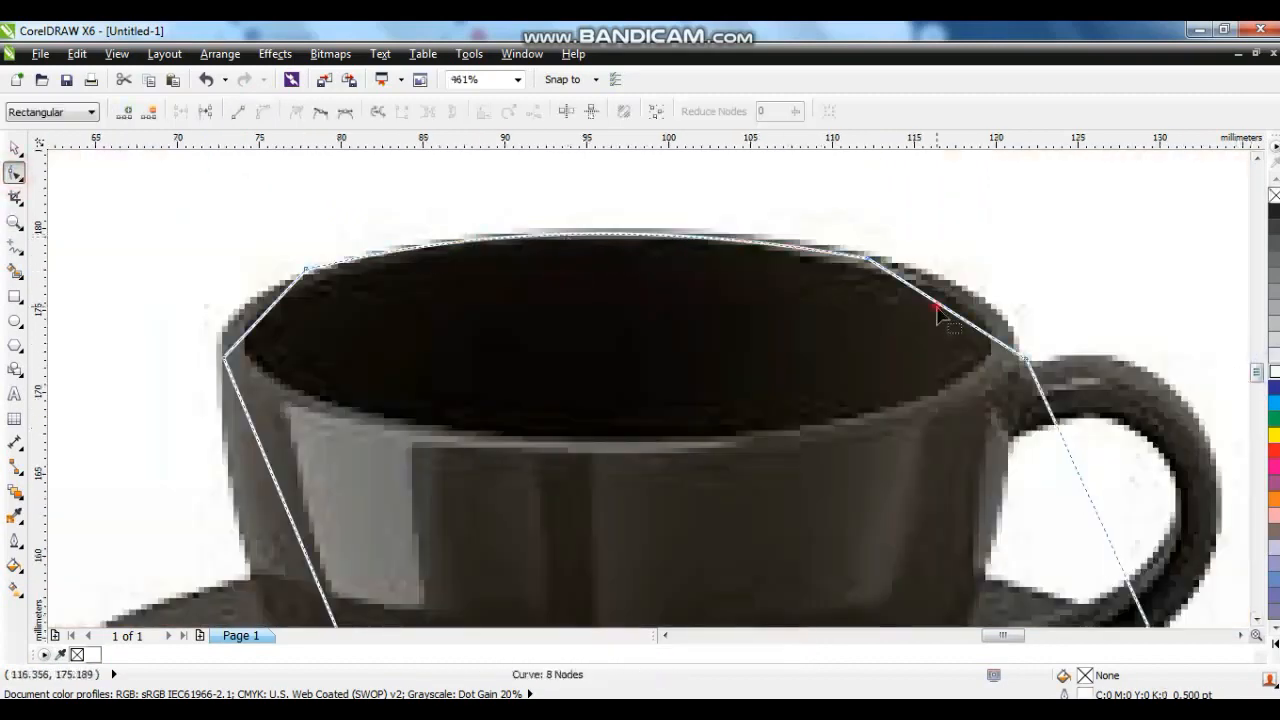
drag(937, 312, 970, 302)
drag(265, 325, 228, 284)
Shape the outline around the outer edge of the handle, deleting the surplus node on its lower curve.
drag(1086, 325, 1012, 420)
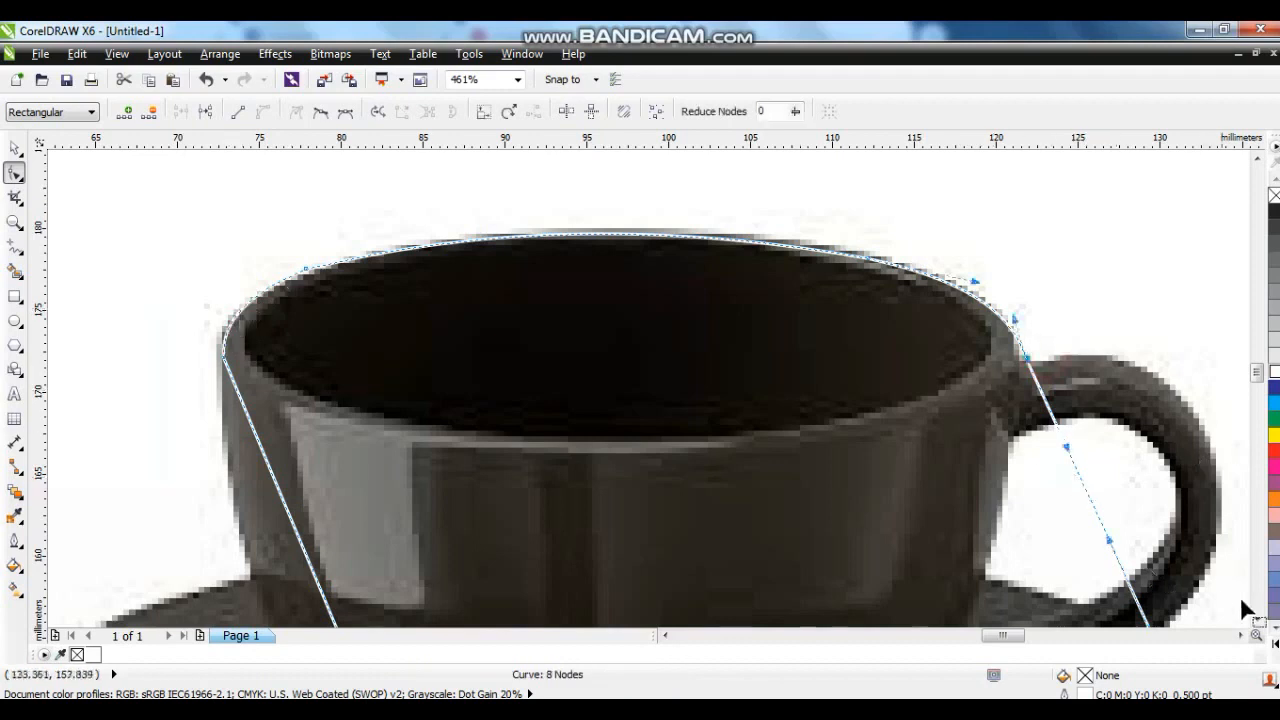
click(1256, 619)
drag(1066, 349, 1140, 333)
drag(1108, 441, 1225, 432)
drag(1175, 388, 1217, 380)
drag(1086, 556, 1094, 566)
key(Delete)
drag(1142, 526, 1145, 535)
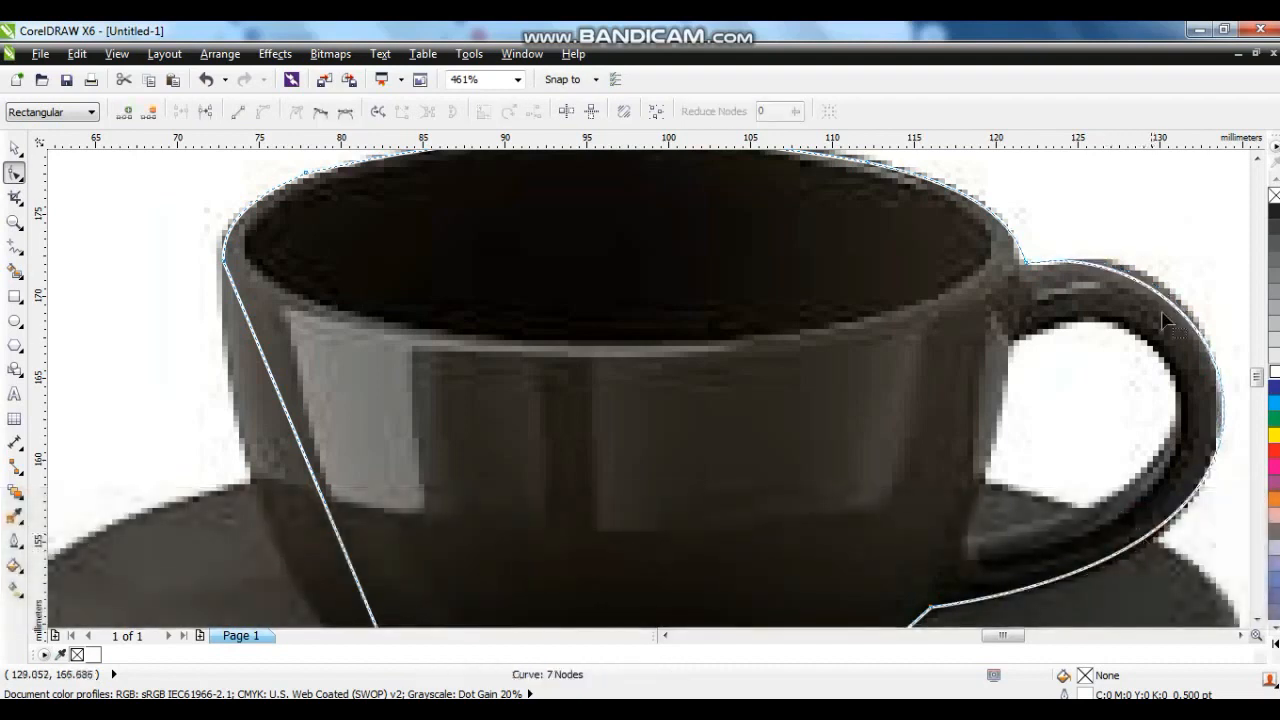
click(1149, 283)
drag(1219, 230, 1229, 223)
Curve the outline's straight side opposite the handle and its bottom segments to match the cup's body.
key(F3)
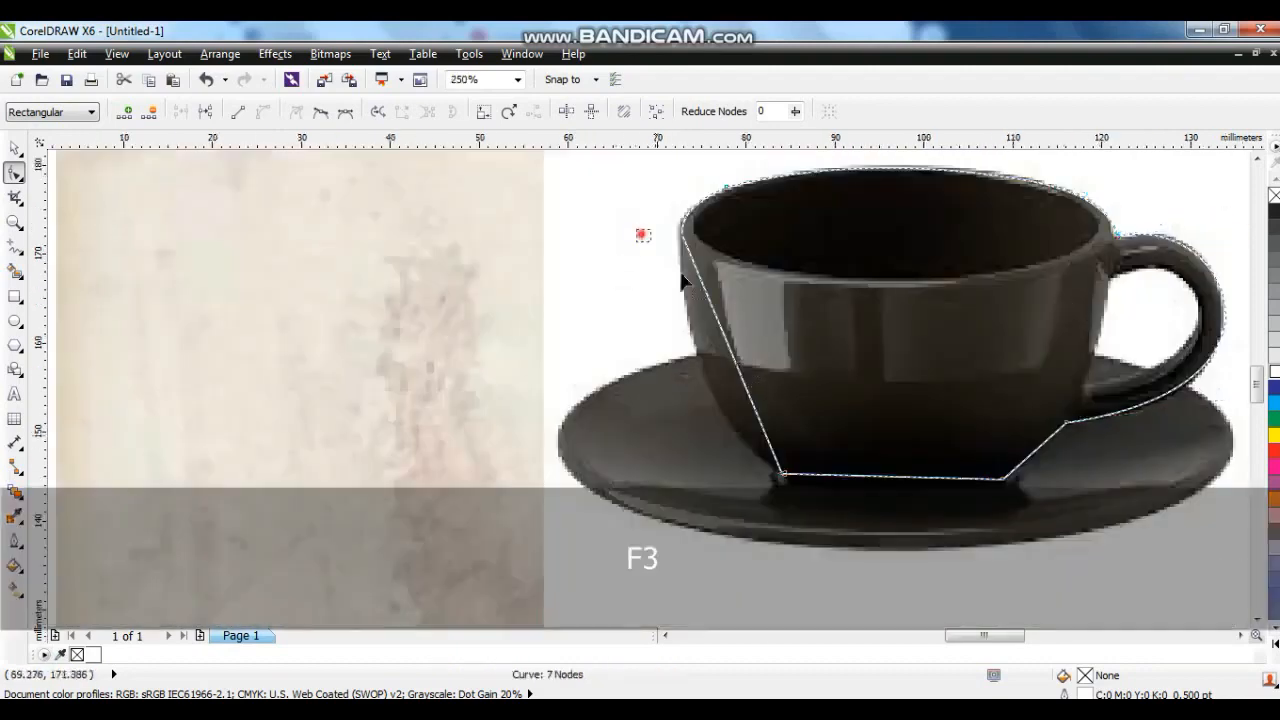
click(746, 397)
drag(749, 397, 709, 412)
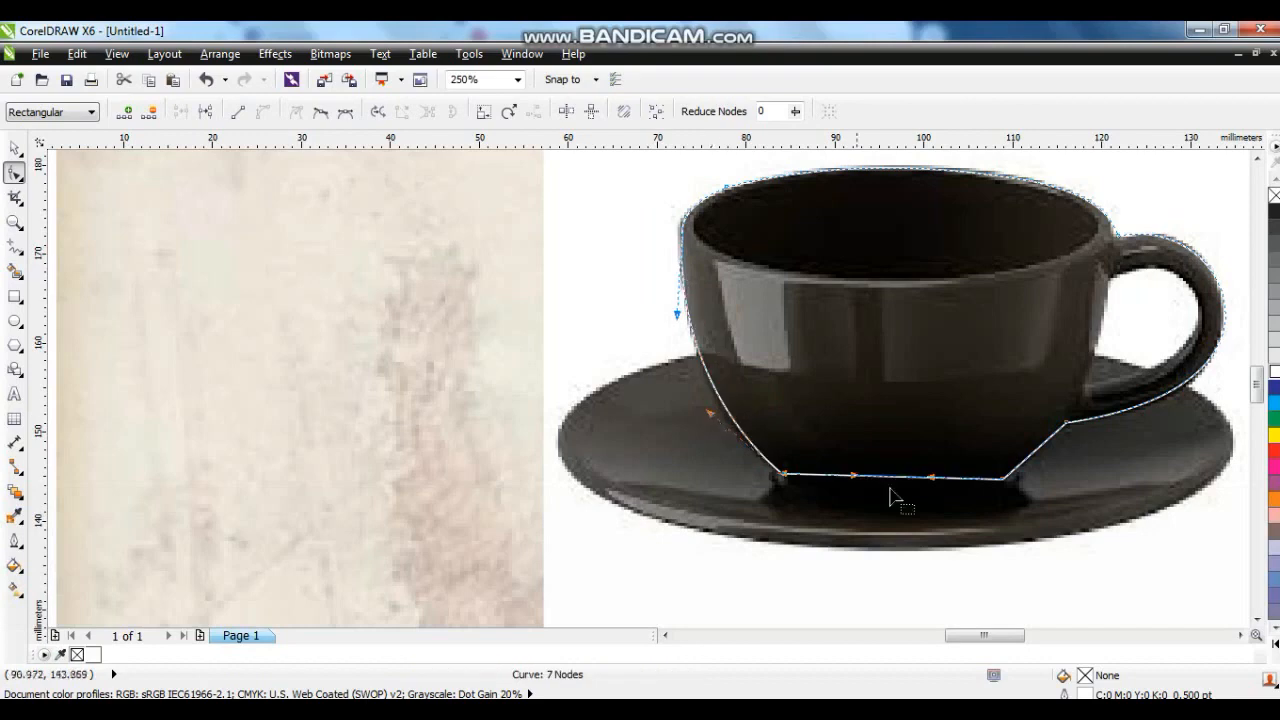
drag(852, 477, 834, 506)
drag(931, 478, 938, 500)
drag(1033, 460, 1036, 470)
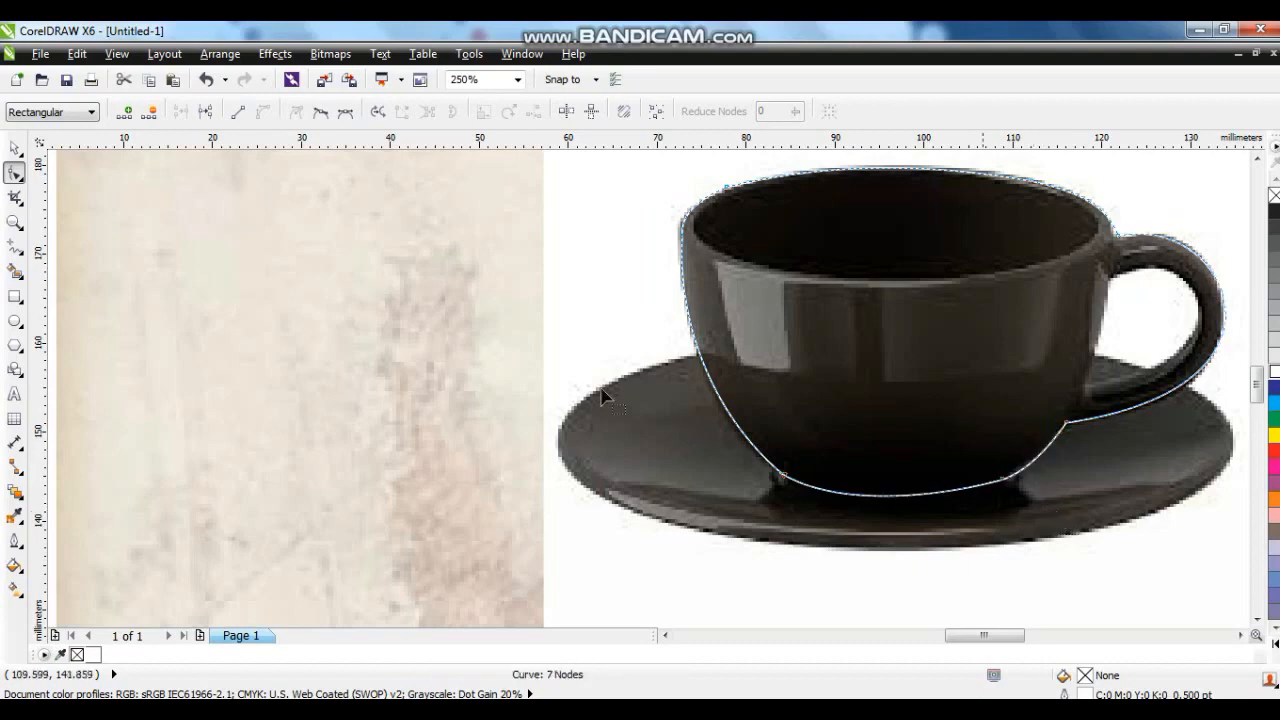
Smooth the underside of the cup outline by deleting its two bottom nodes and adjusting the remaining curve.
click(15, 222)
drag(594, 191, 1177, 523)
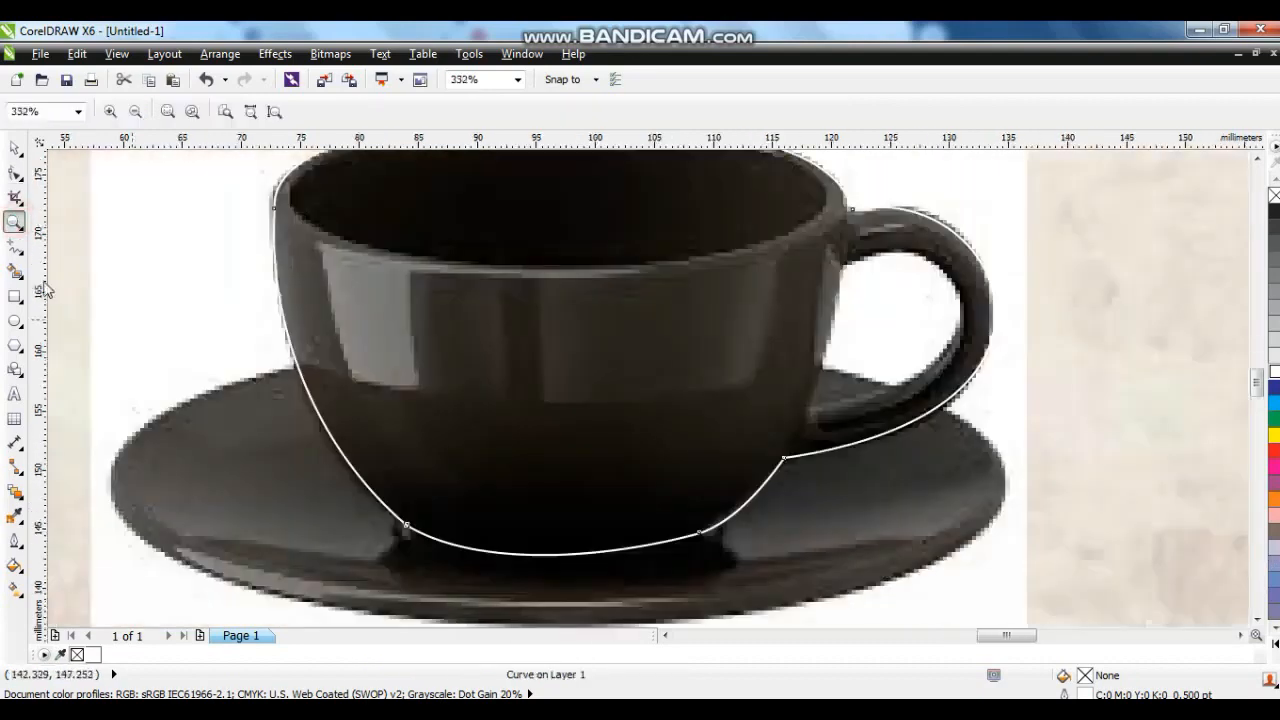
click(15, 173)
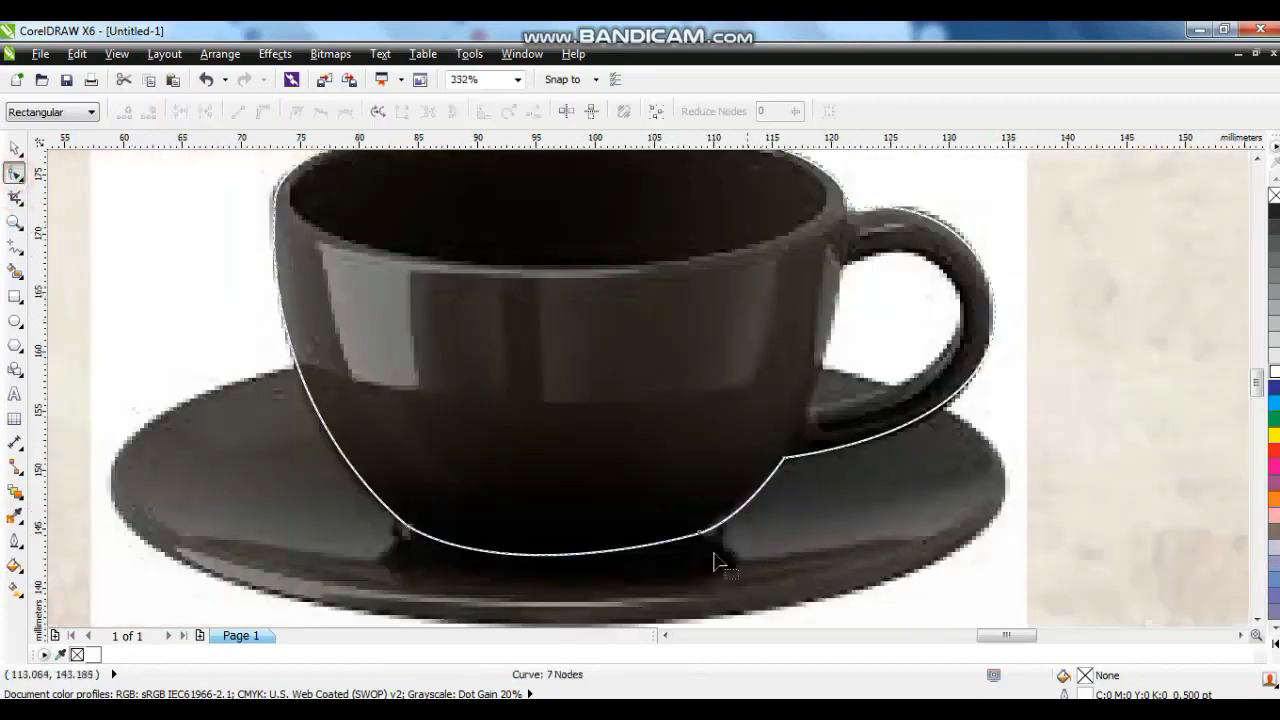
drag(571, 554, 562, 549)
drag(658, 525, 753, 583)
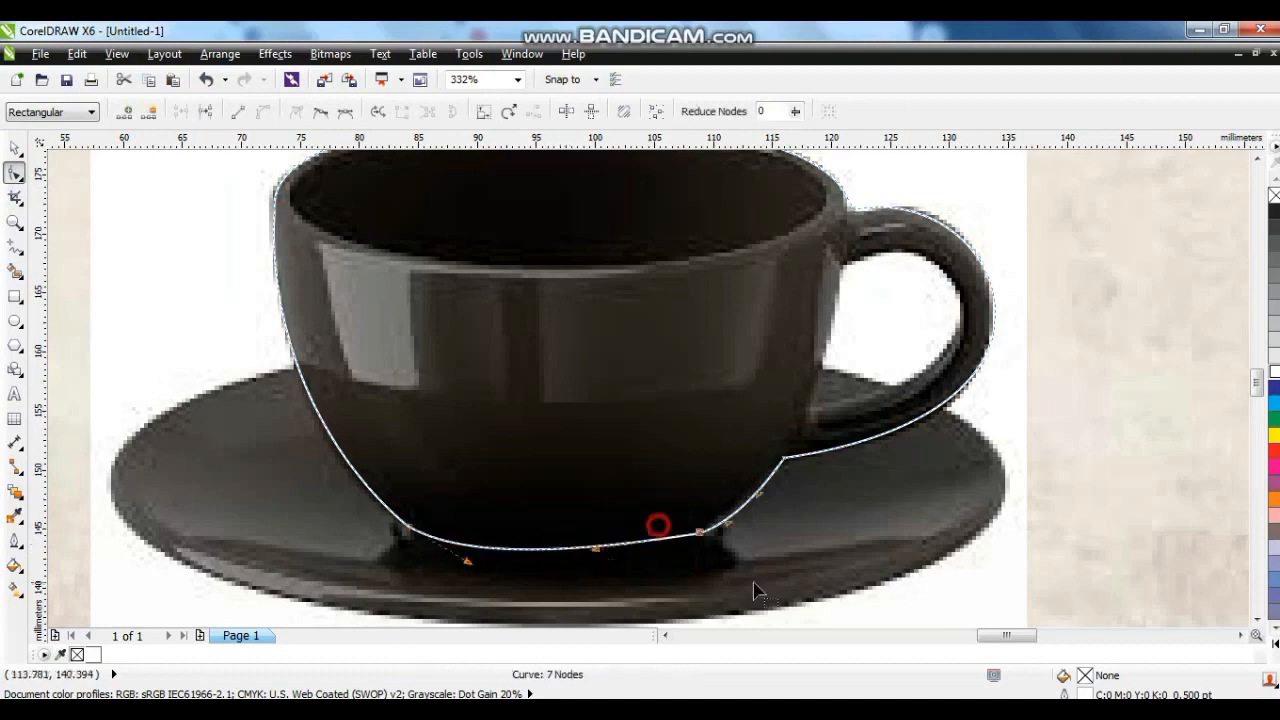
drag(701, 535, 698, 546)
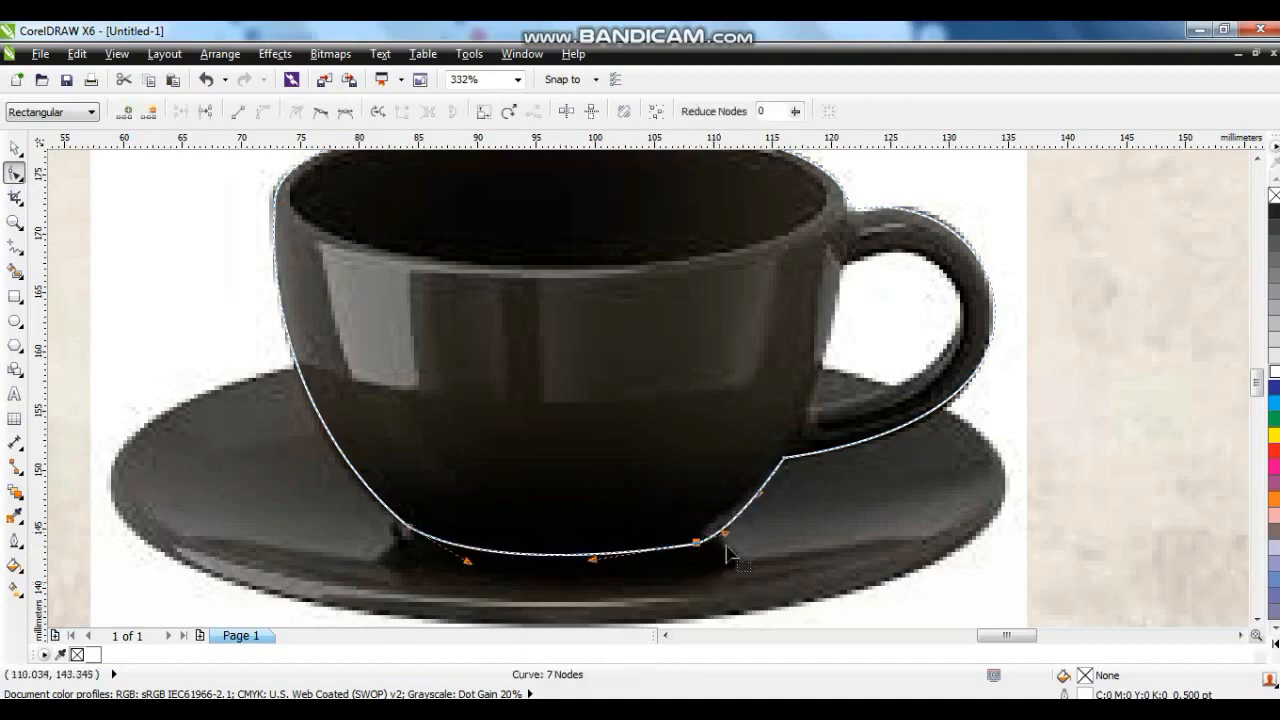
key(Delete)
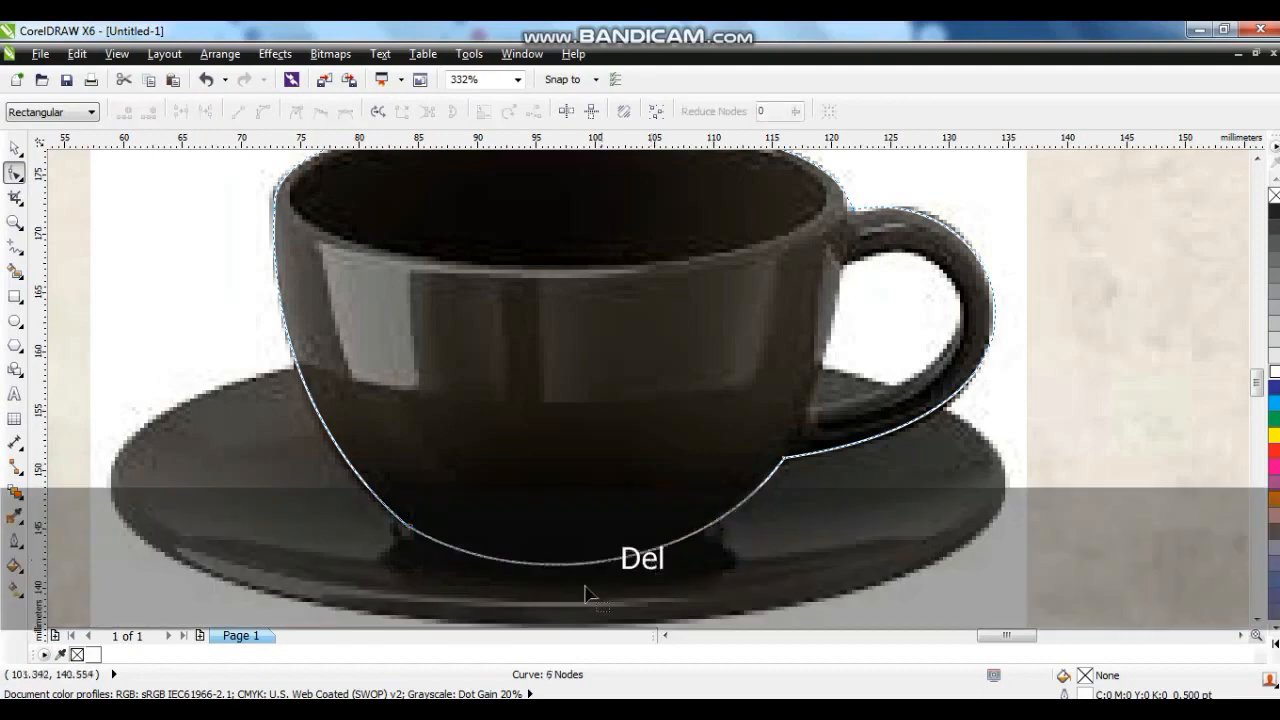
click(441, 549)
key(Delete)
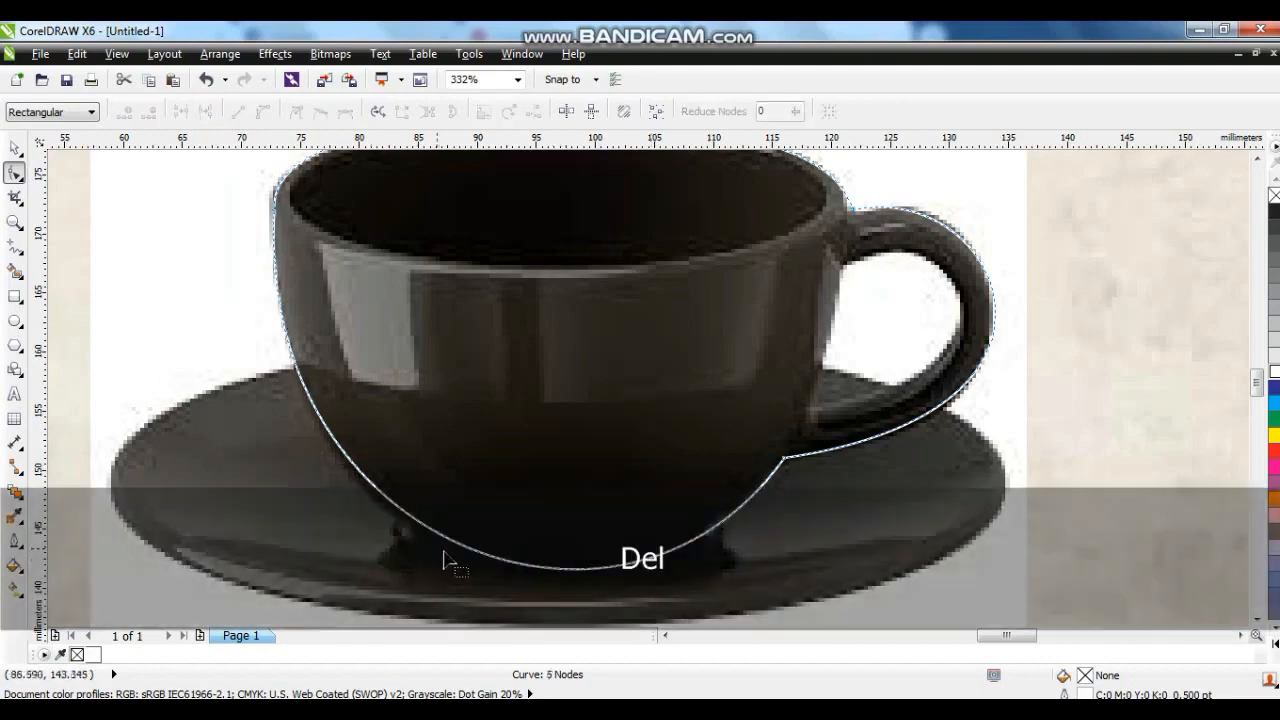
mouse_move(491, 555)
mouse_down()
mouse_move(479, 552)
mouse_move(486, 564)
mouse_up()
Fill the cup outline with magenta to check its shape, and remove the fill again.
click(1274, 466)
key(F3)
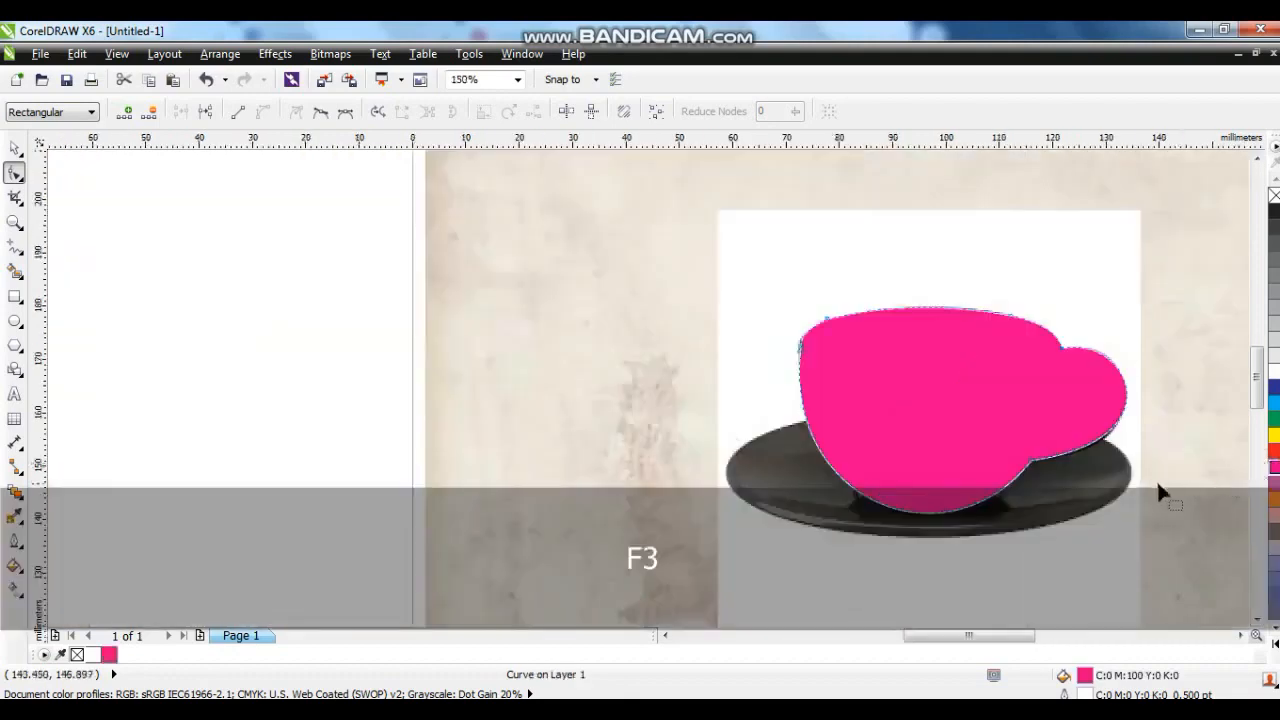
key(shift+F2)
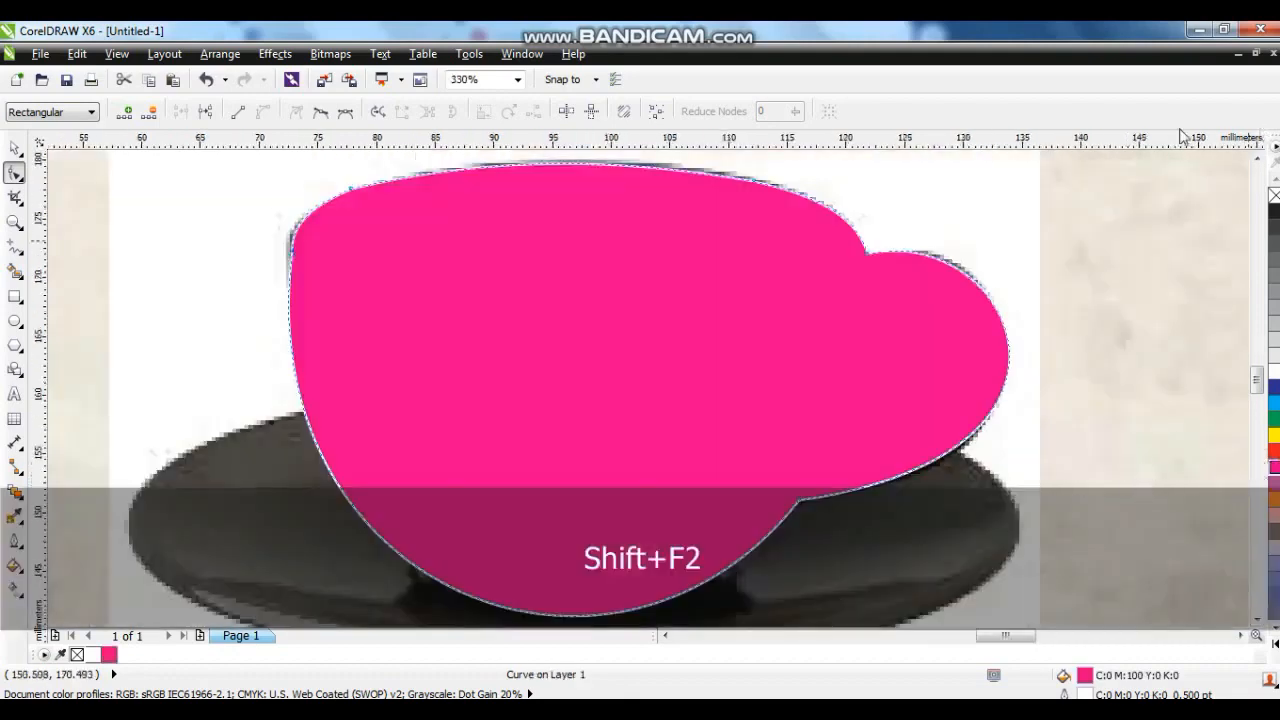
click(1274, 196)
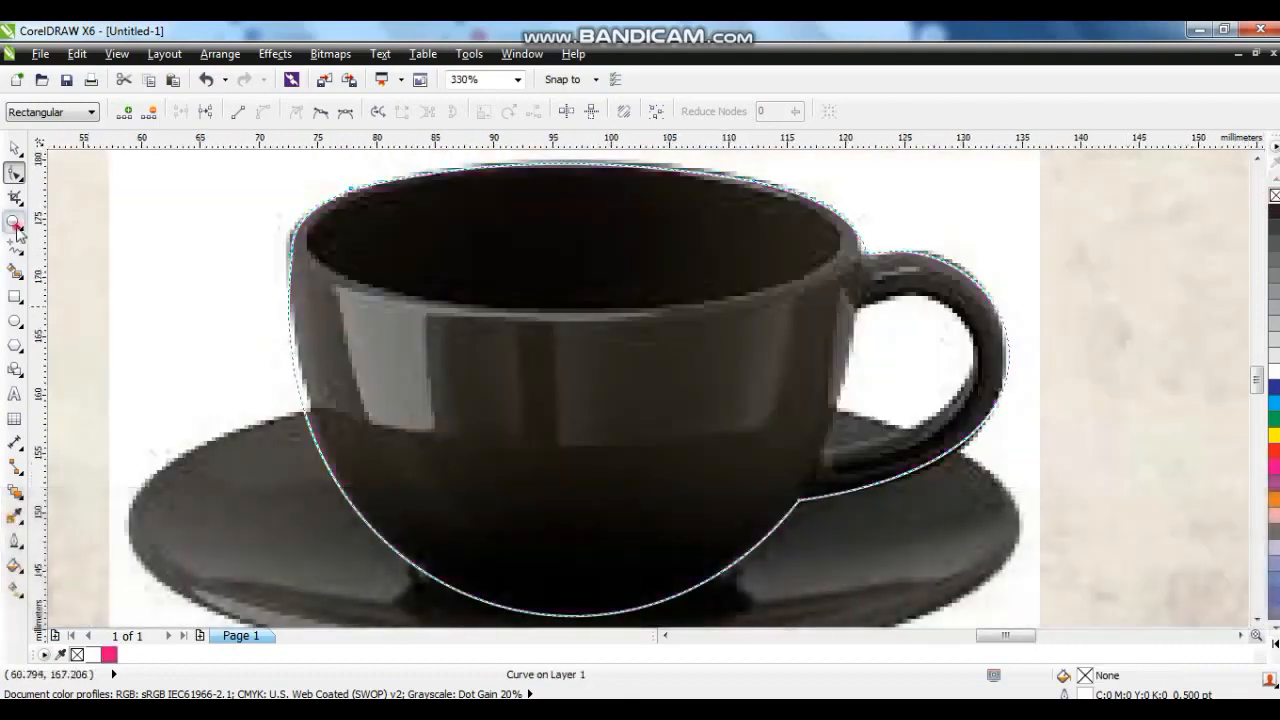
Draw a closed two-node path along the cup side of the handle opening and convert its segments to curves.
key(z)
click(680, 217)
key(F5)
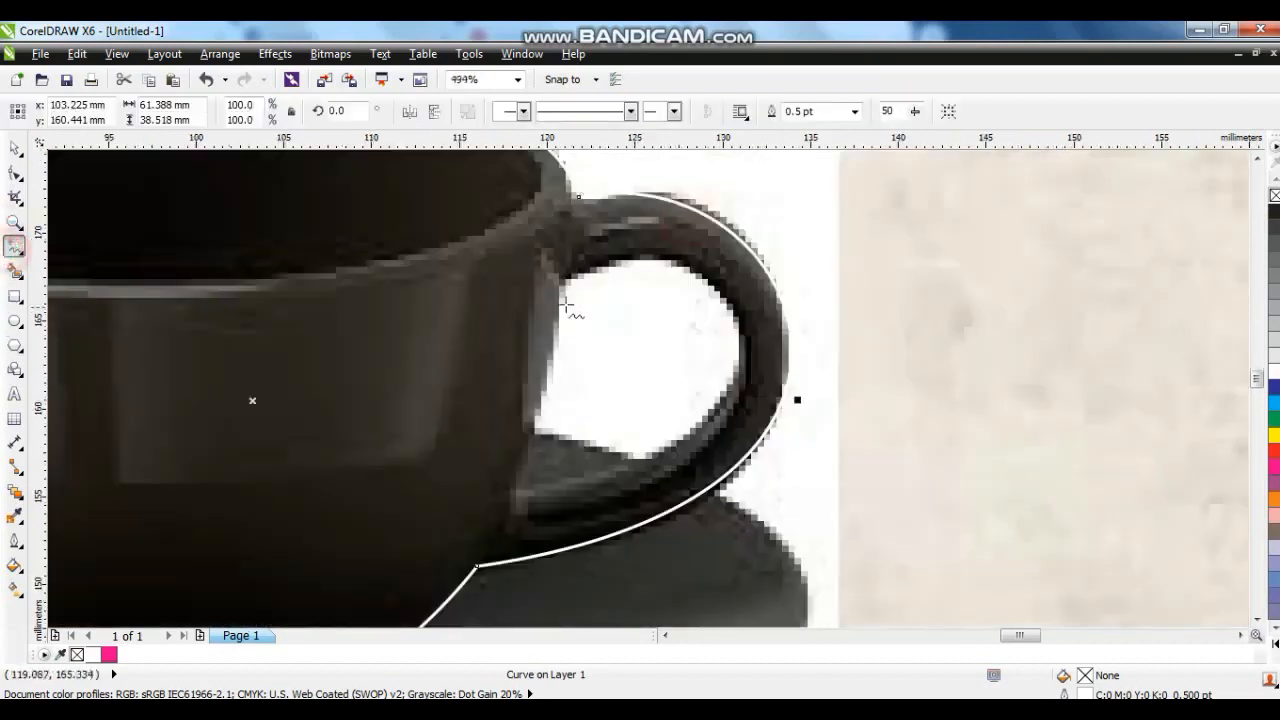
click(567, 272)
double_click(515, 498)
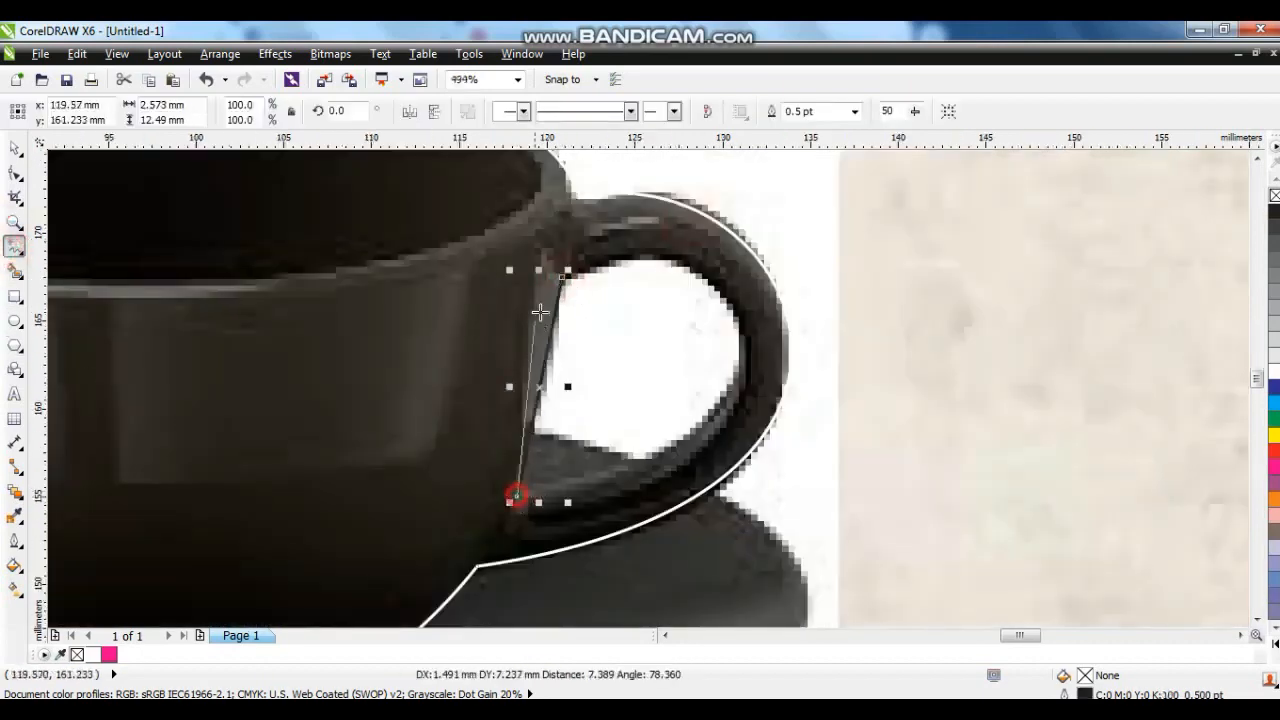
click(563, 277)
click(15, 173)
drag(343, 223, 843, 587)
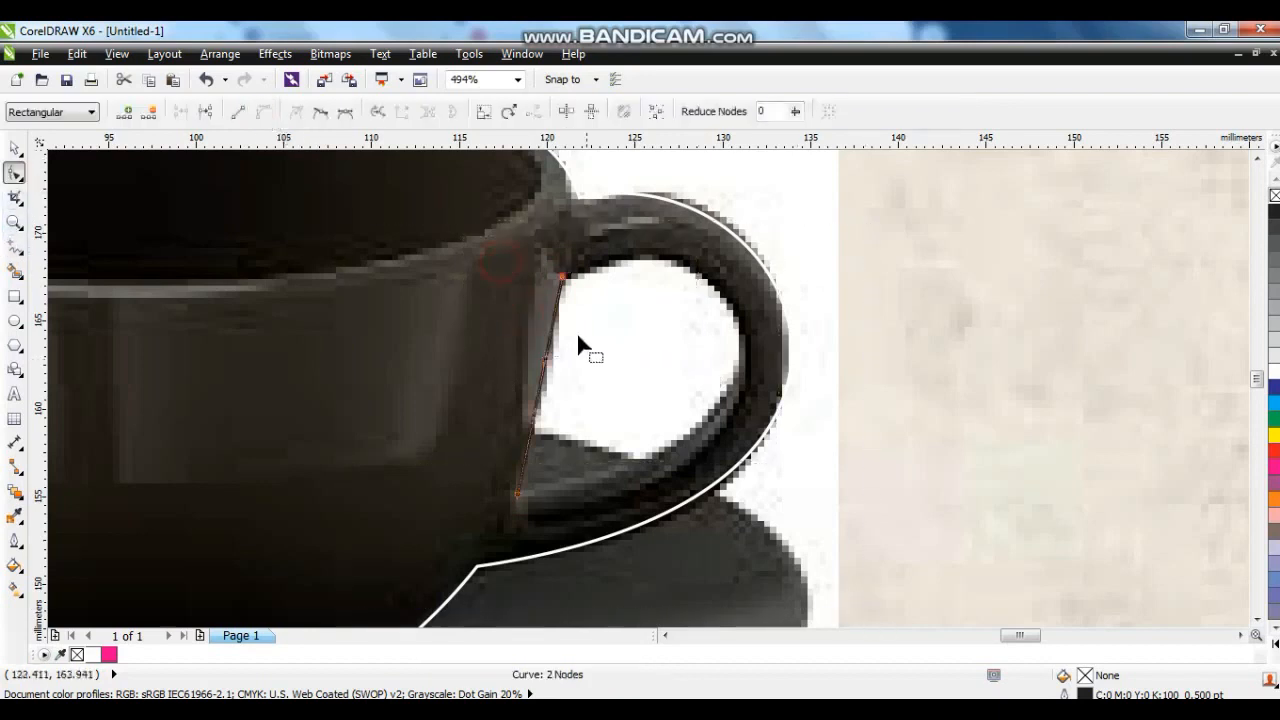
Bend the new path to follow the inner edge of the handle and the side of the cup.
drag(554, 320, 658, 254)
drag(474, 457, 594, 509)
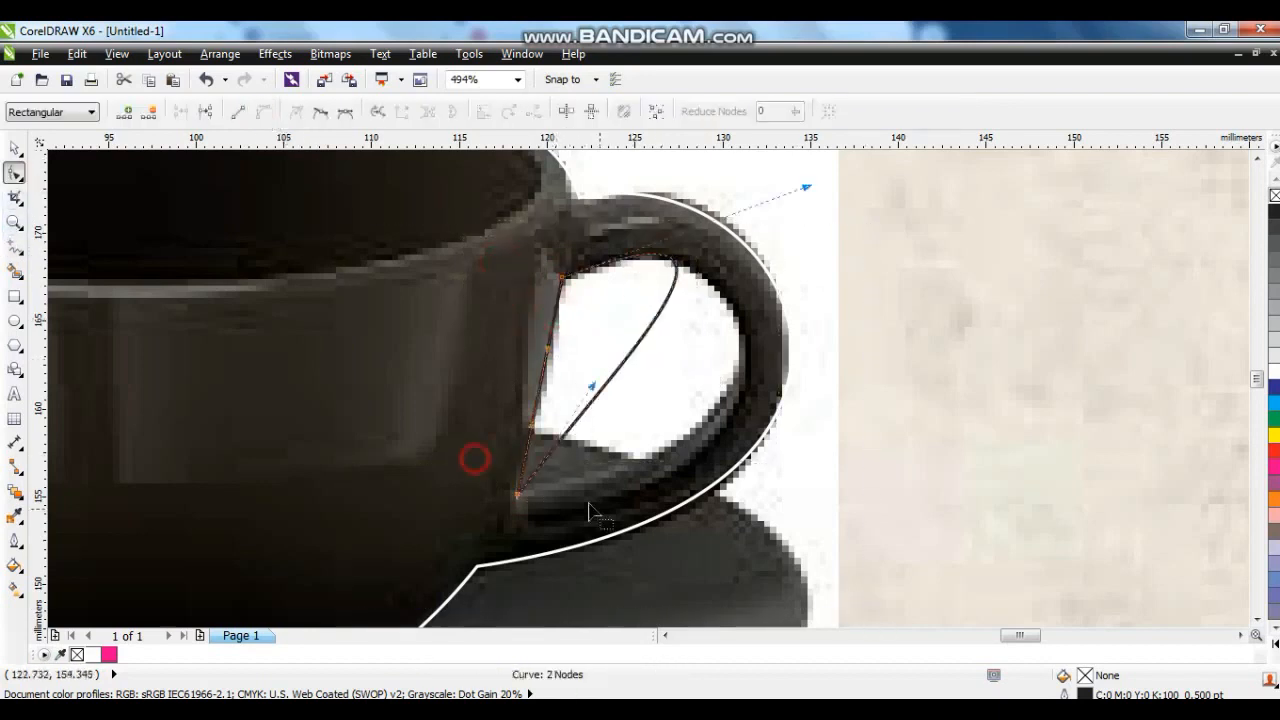
drag(591, 397, 784, 495)
mouse_move(810, 188)
mouse_down()
mouse_move(818, 220)
mouse_move(806, 212)
mouse_up()
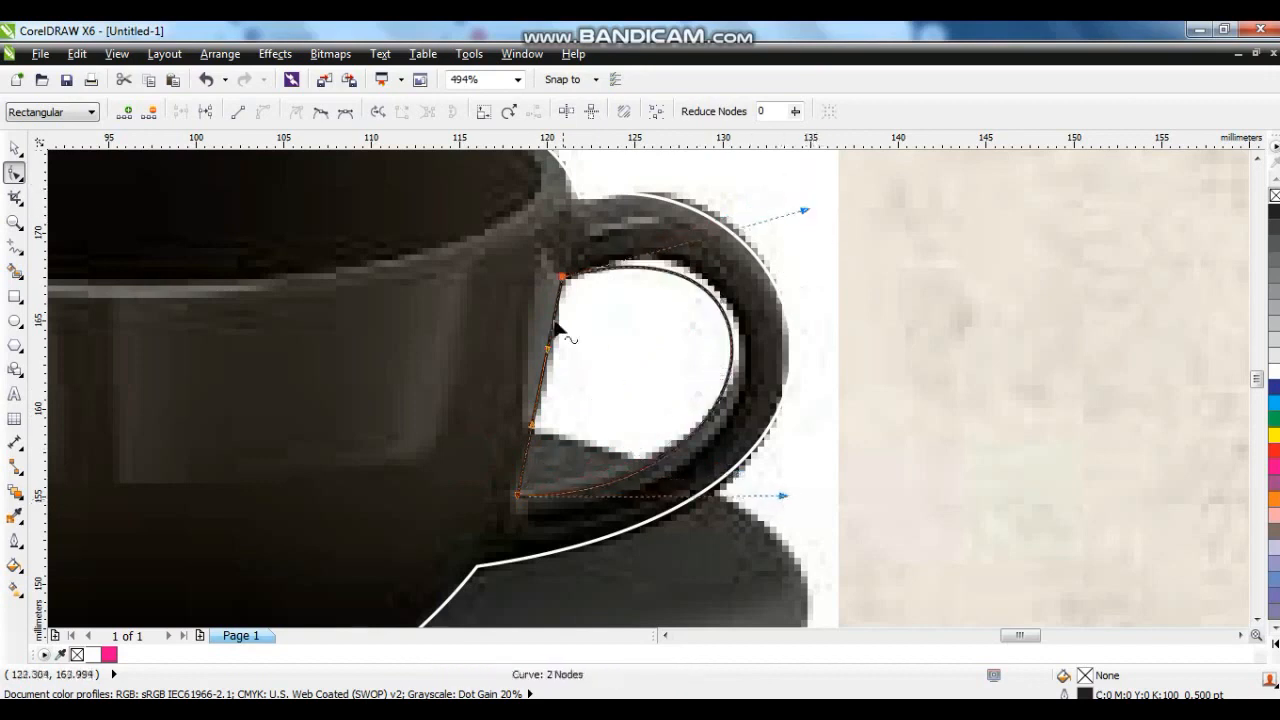
drag(543, 379, 555, 380)
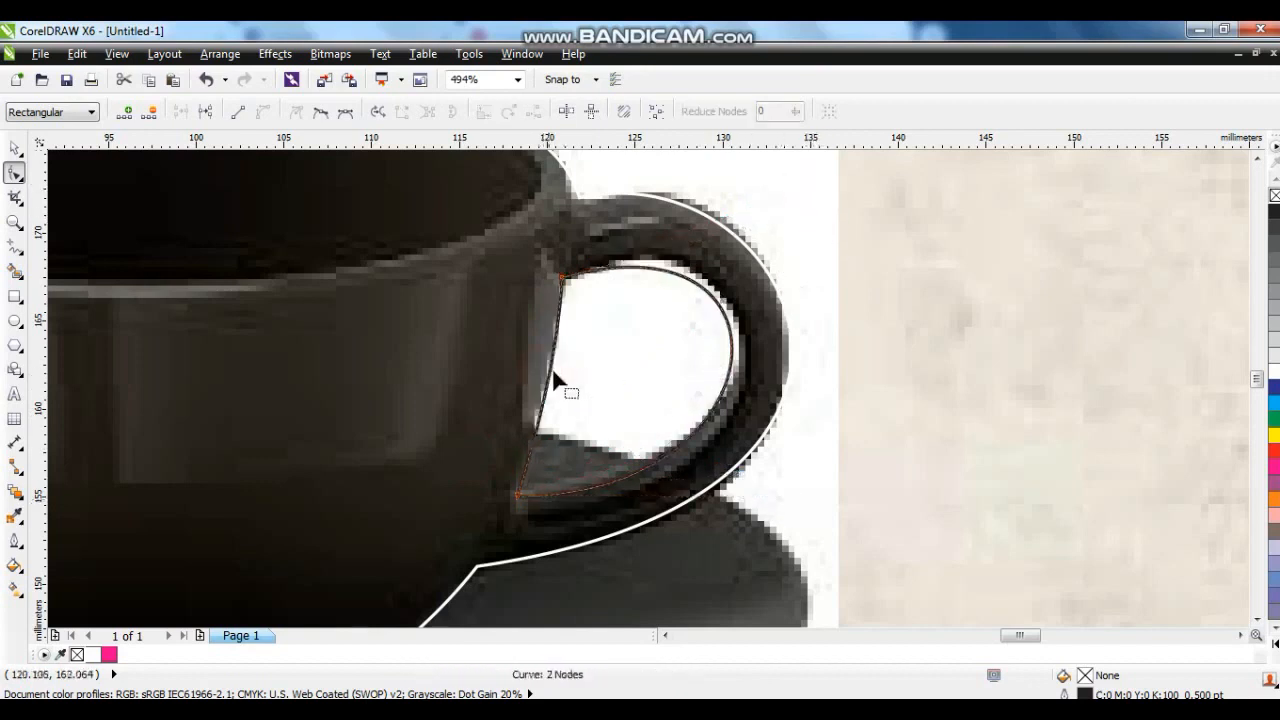
Combine the handle-opening path with the cup outline and fill the resulting shape with black (K 100).
click(15, 148)
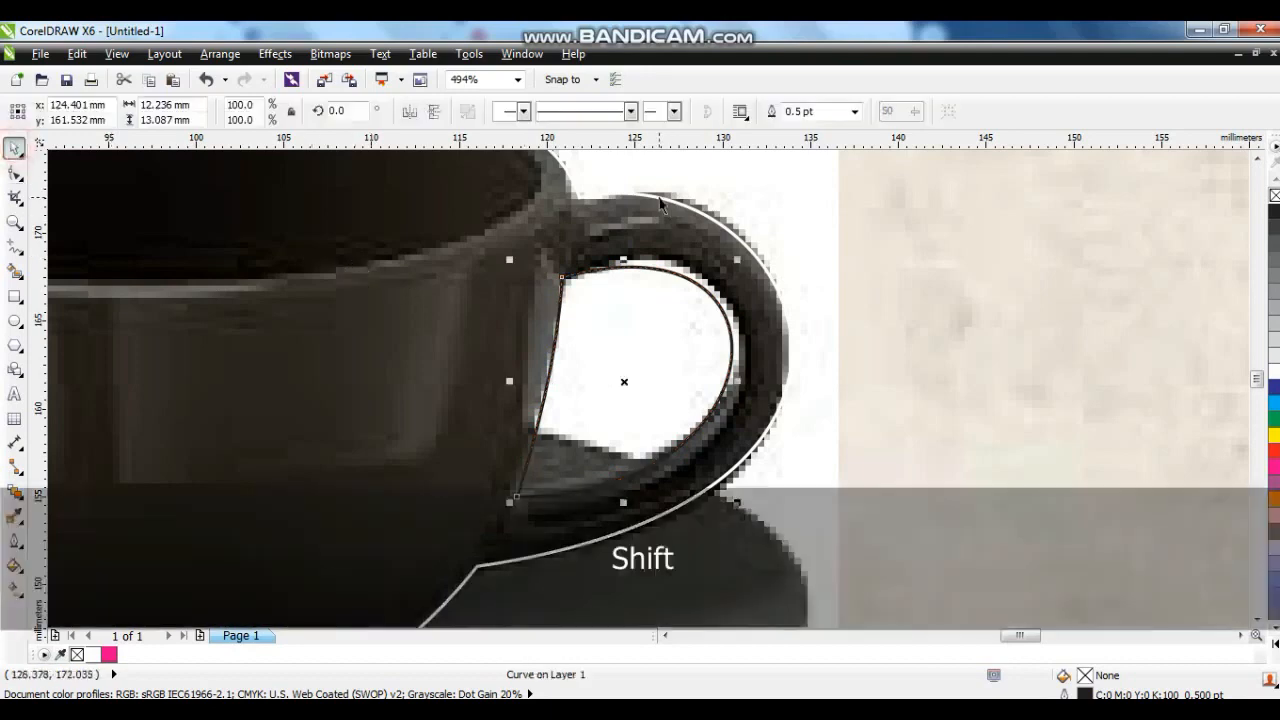
shift+click(663, 200)
click(474, 111)
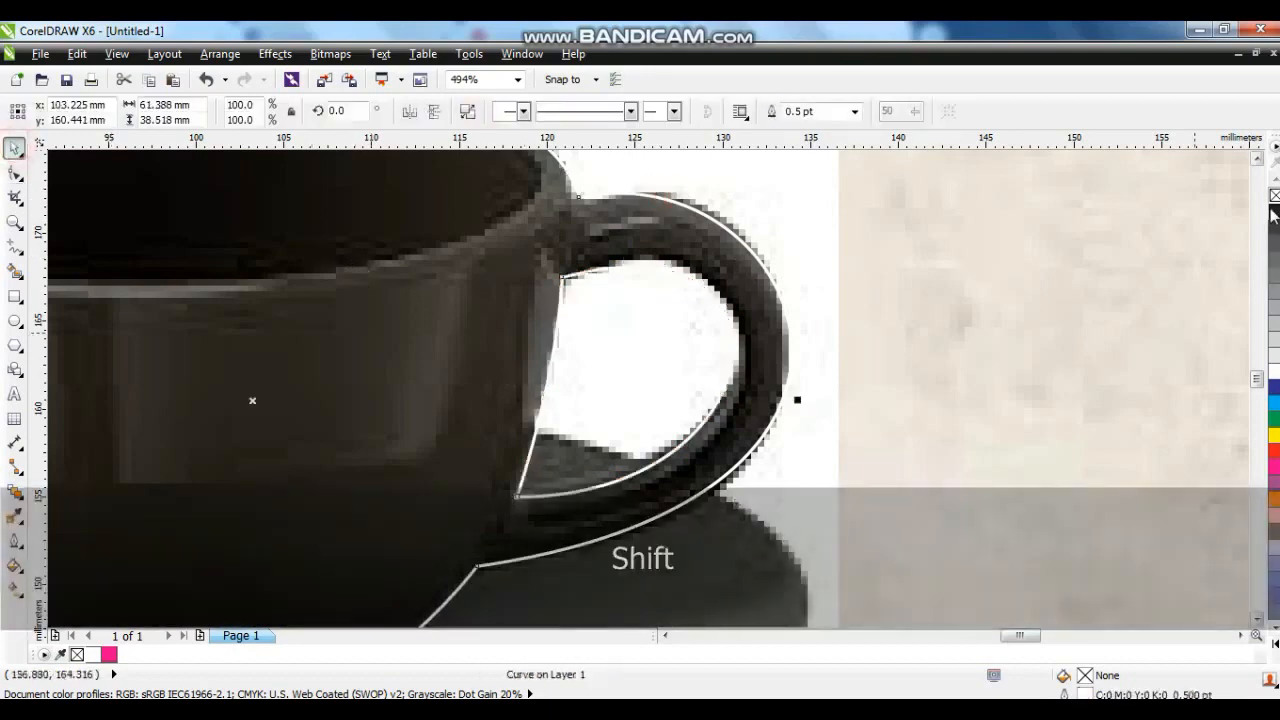
click(1274, 211)
key(F3)
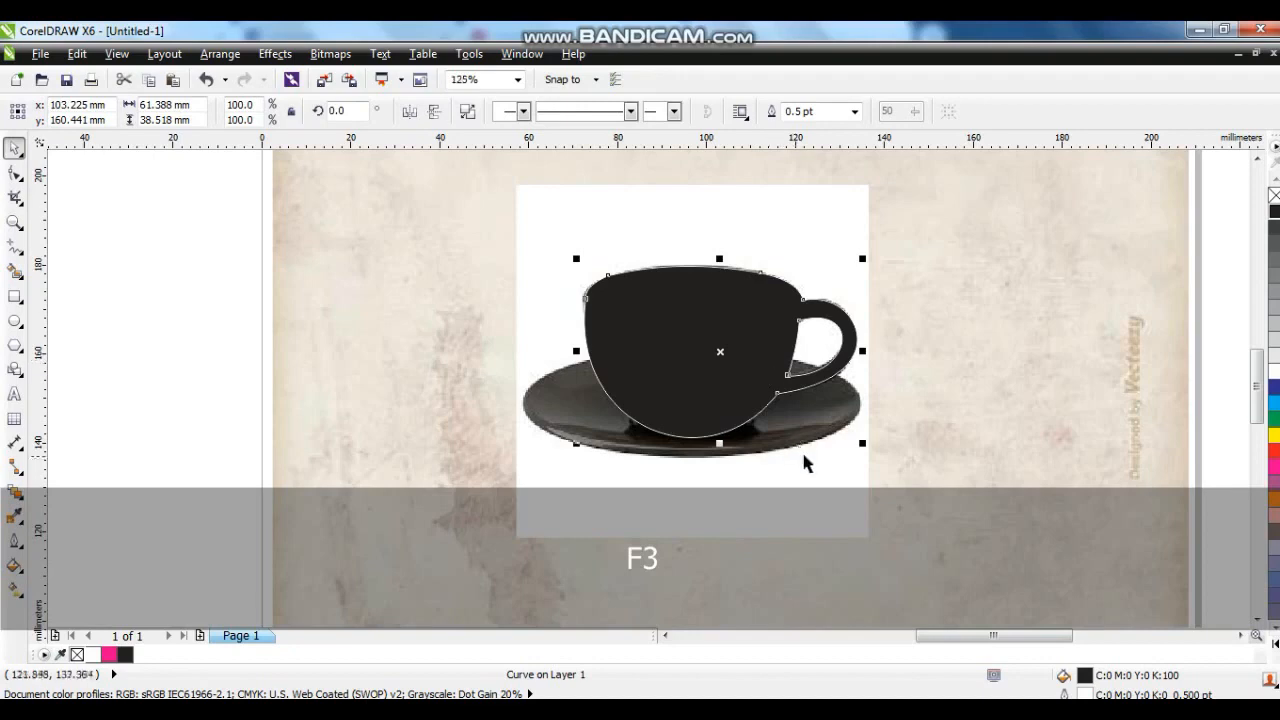
Delete the reference photo of the cup and select the black cup silhouette.
click(809, 452)
key(Delete)
click(737, 400)
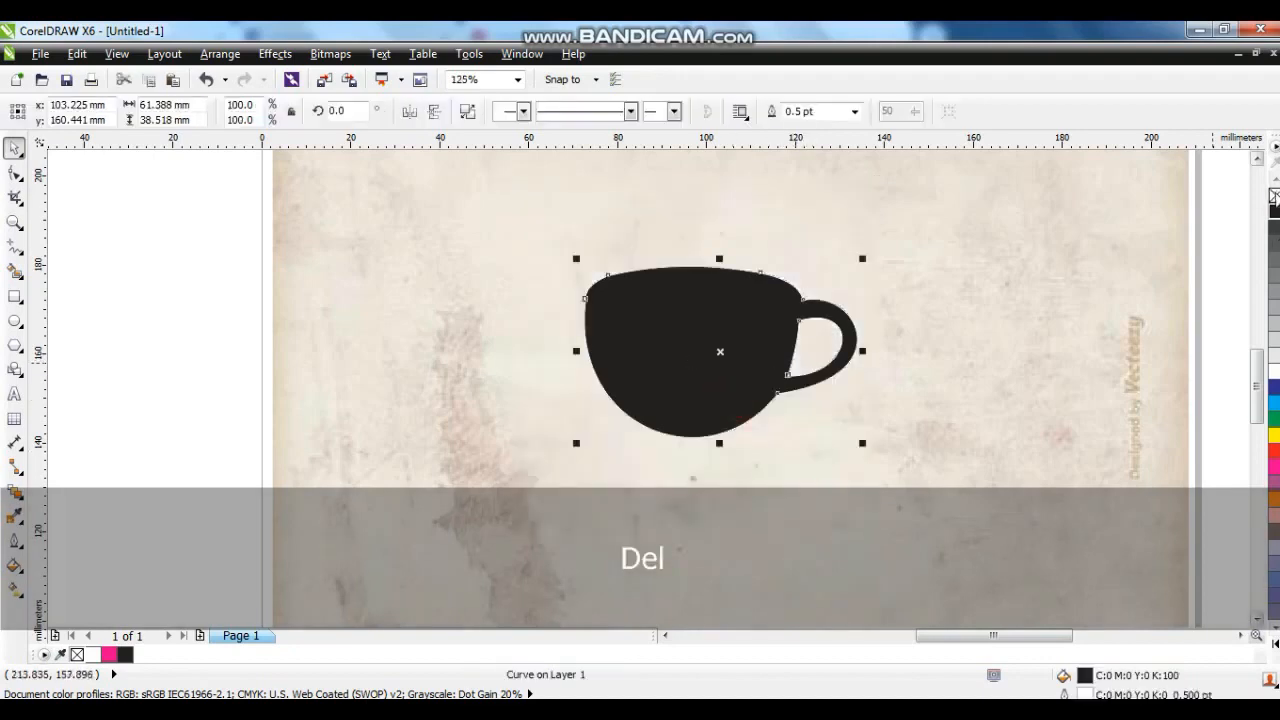
Enlarge the outline-free cup silhouette to about 150.6% from its centre and centre it horizontally on the page.
drag(862, 443, 932, 486)
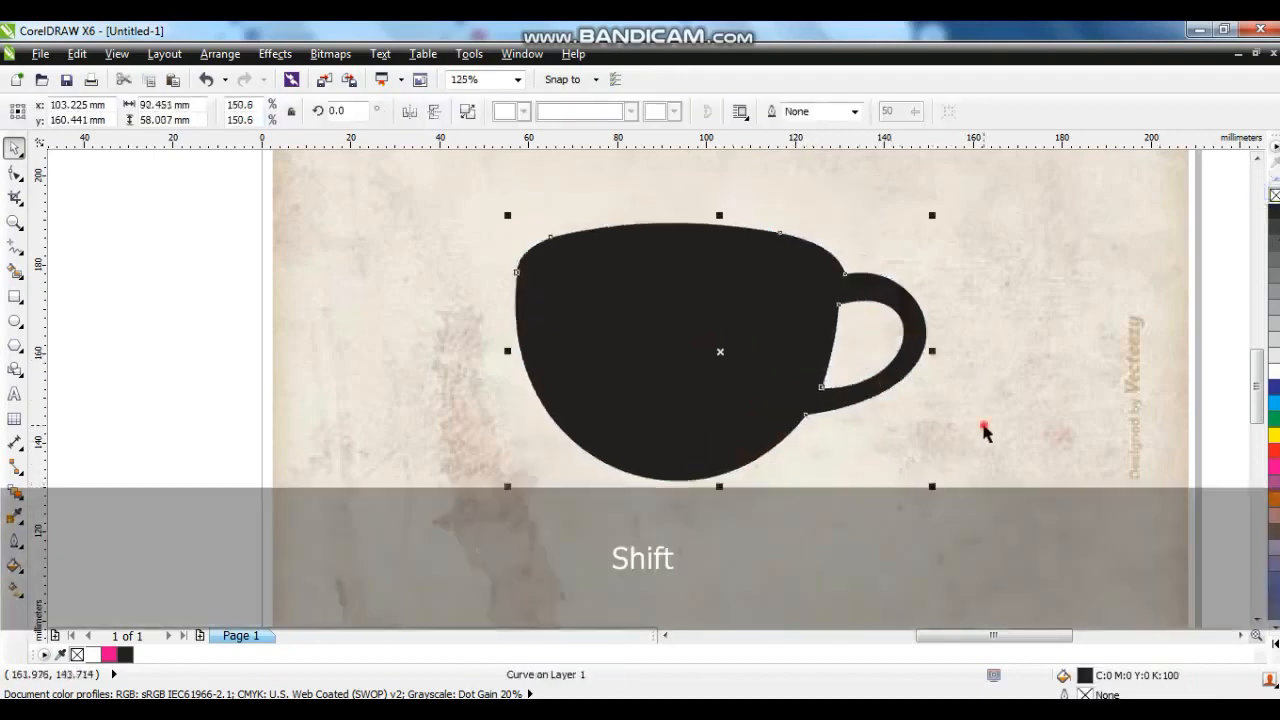
key(c)
key(shift+F2)
key(Escape)
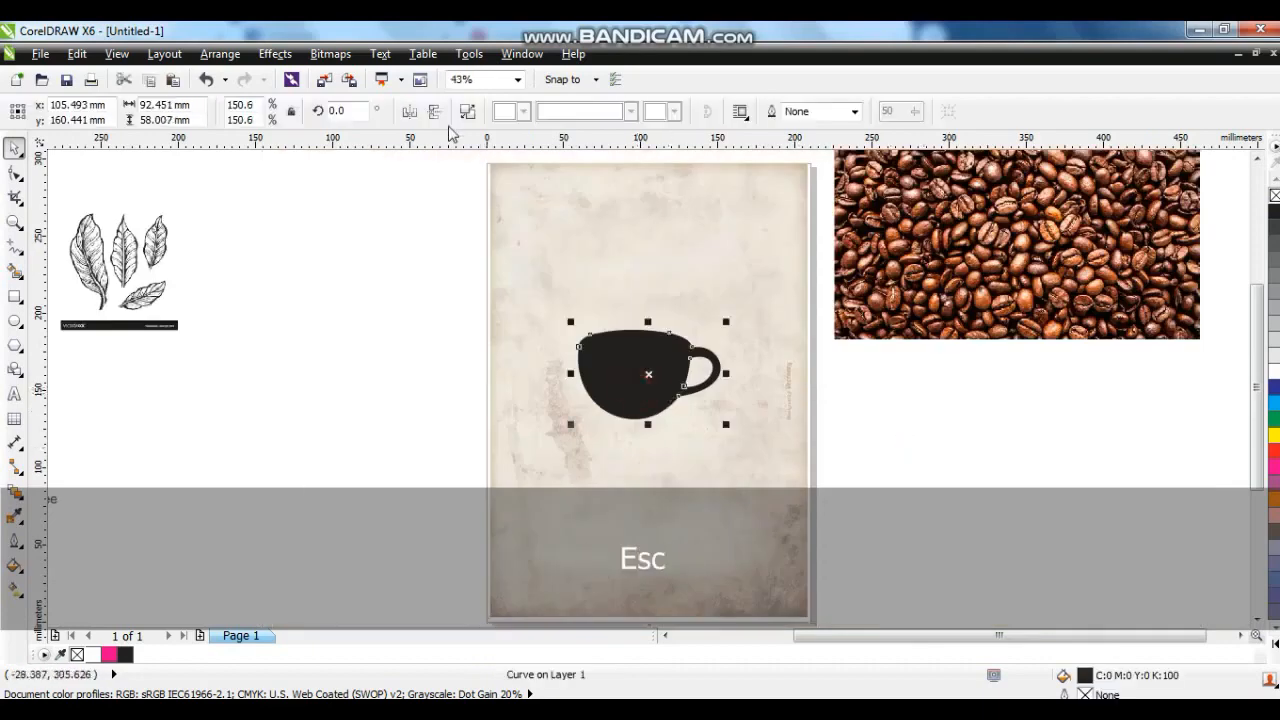
Mirror the cup silhouette horizontally, enlarge it to about 245.3% and reposition it on the page.
click(409, 111)
drag(568, 425, 530, 467)
mouse_move(660, 393)
mouse_down()
mouse_move(634, 402)
mouse_move(645, 409)
mouse_up()
Move the coffee-bean photo behind the cup and give the cup shape no fill and a white hairline outline.
click(1184, 284)
drag(1184, 284, 821, 427)
click(676, 393)
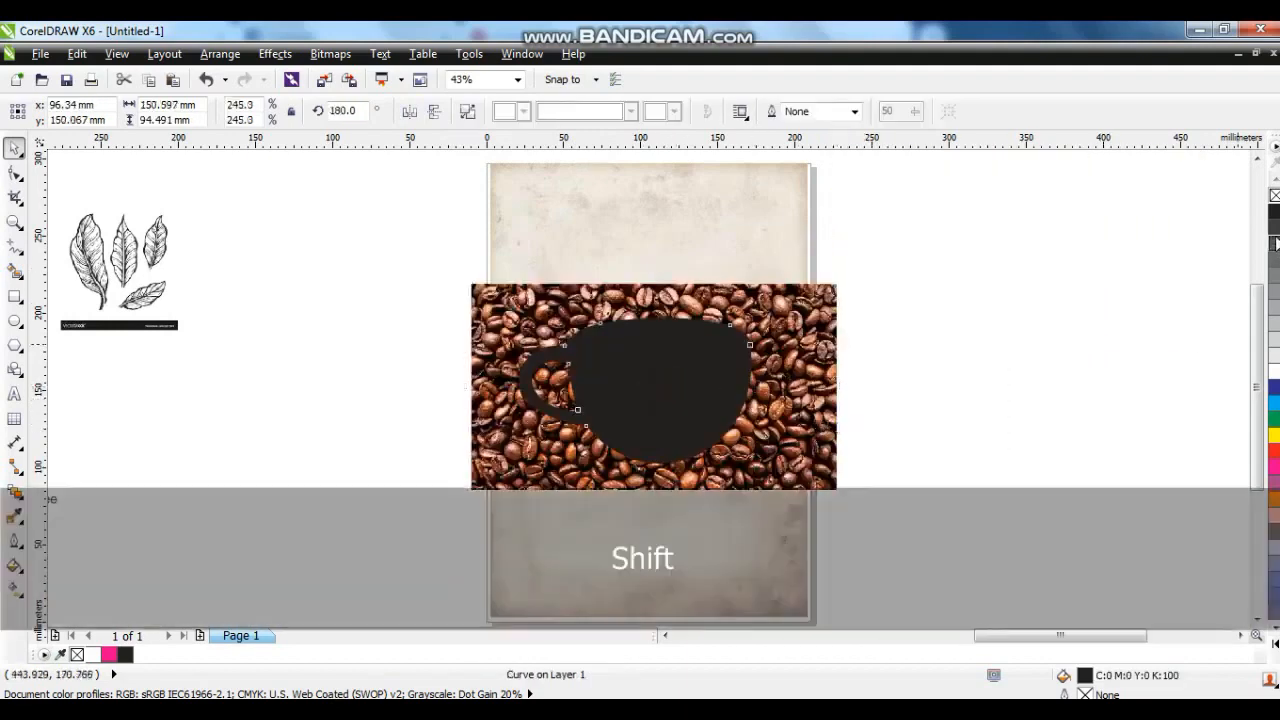
key(shift+F2)
click(1273, 196)
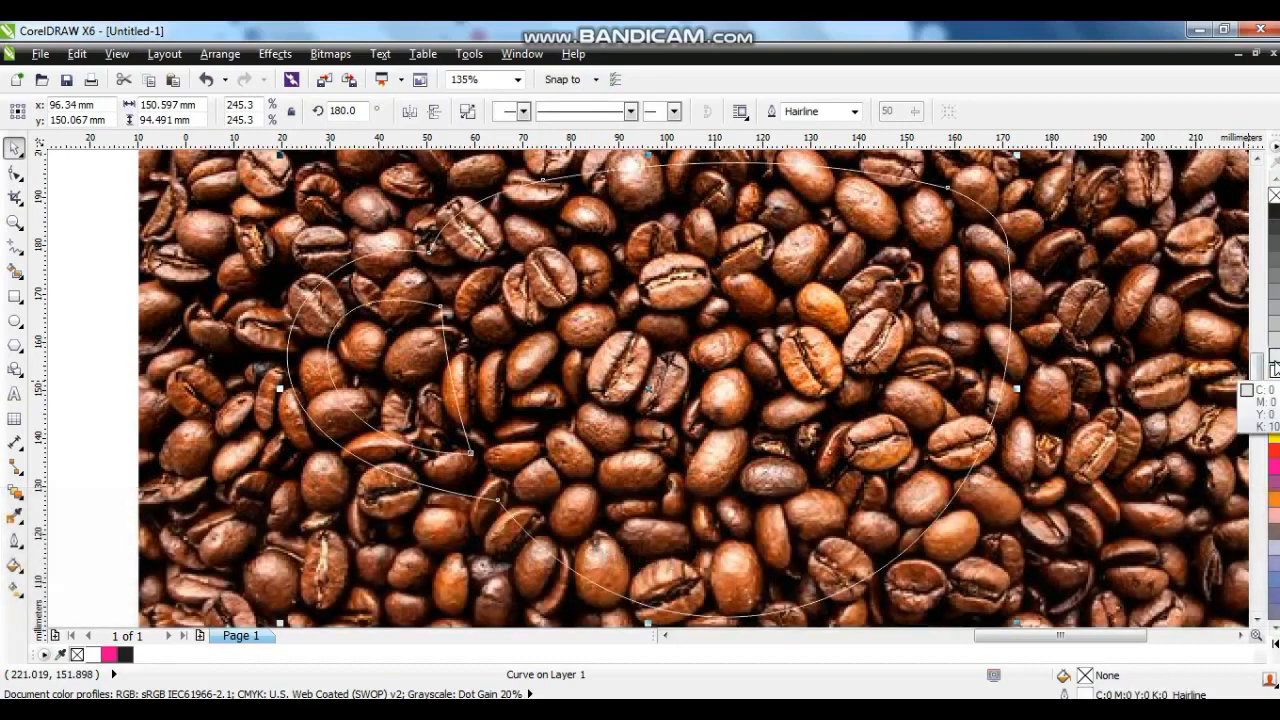
Draw a closed five-node straight-sided outline around the split coffee bean crossing the right part of the cup's upper edge.
click(15, 222)
right_click(660, 332)
drag(540, 212, 886, 381)
drag(316, 229, 965, 460)
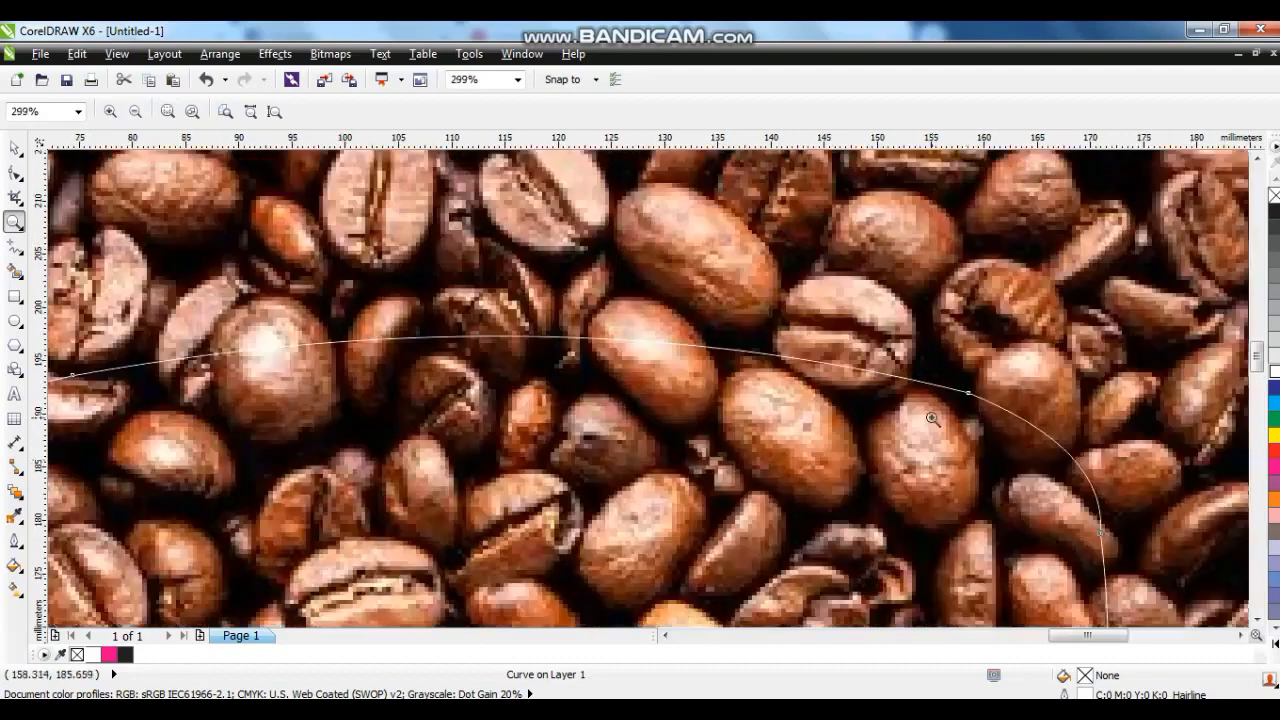
drag(505, 195, 1080, 490)
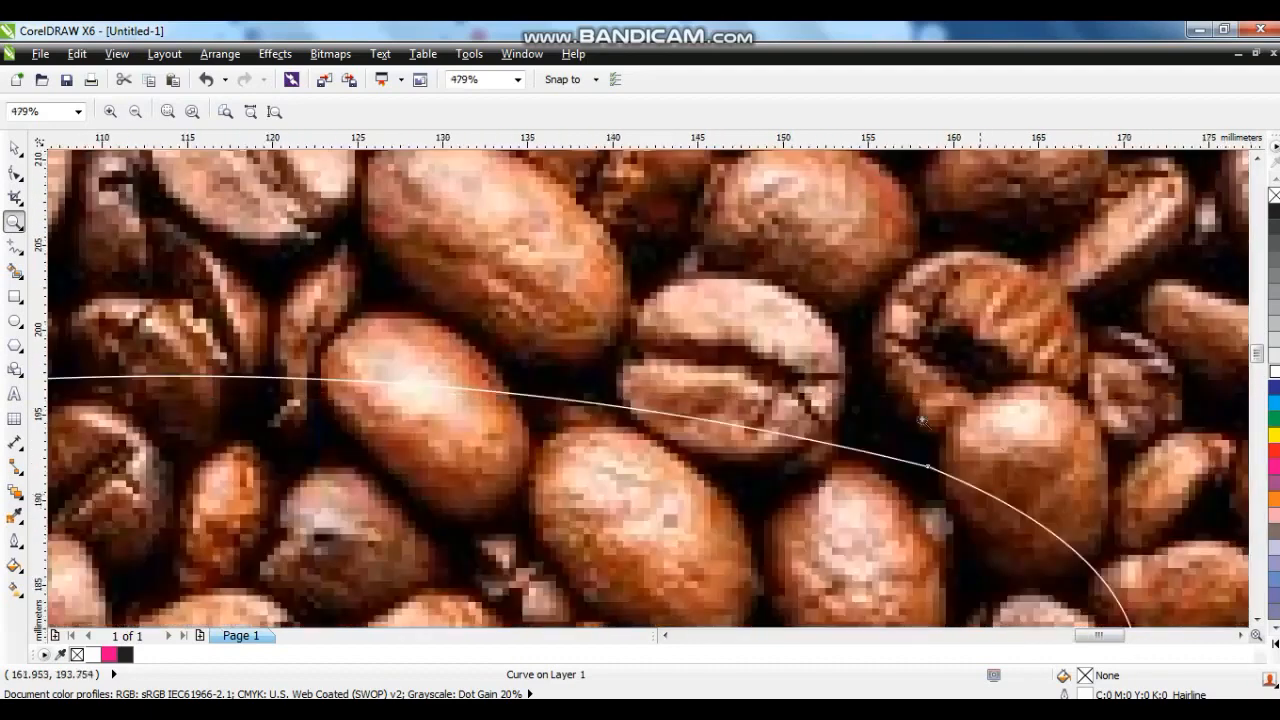
click(13, 247)
click(633, 420)
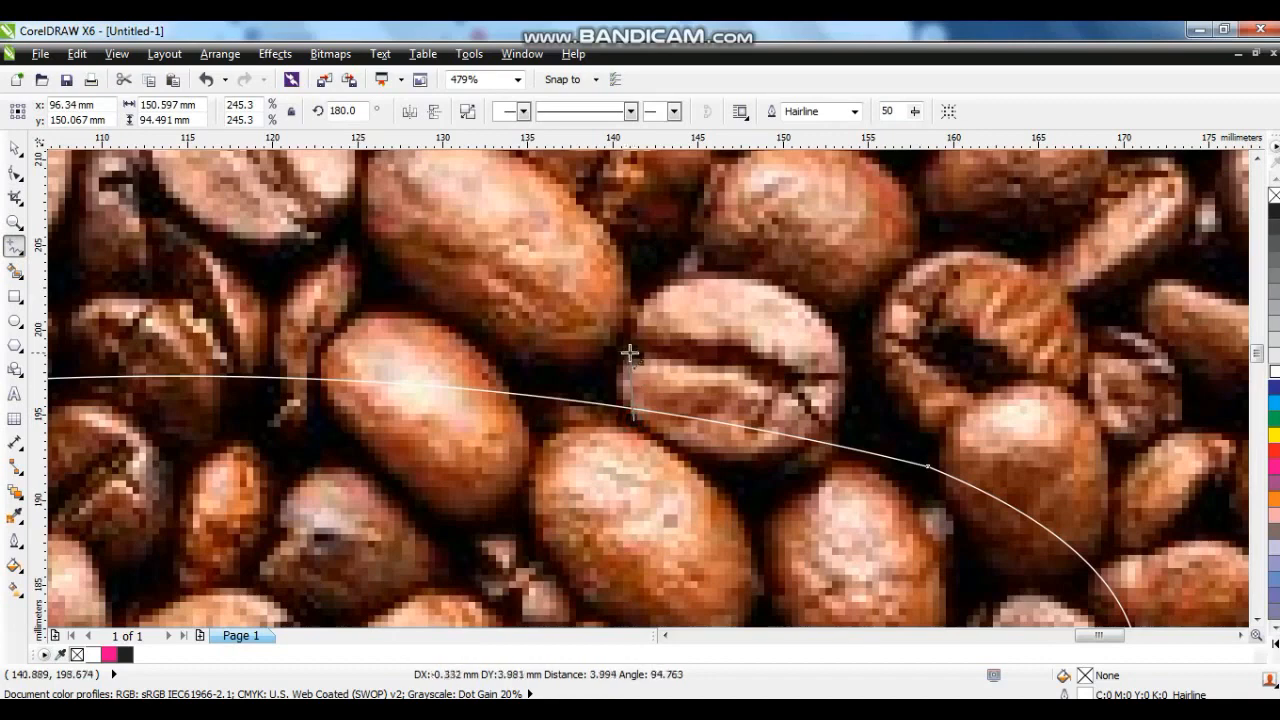
click(625, 350)
click(690, 272)
click(842, 375)
click(790, 447)
click(633, 421)
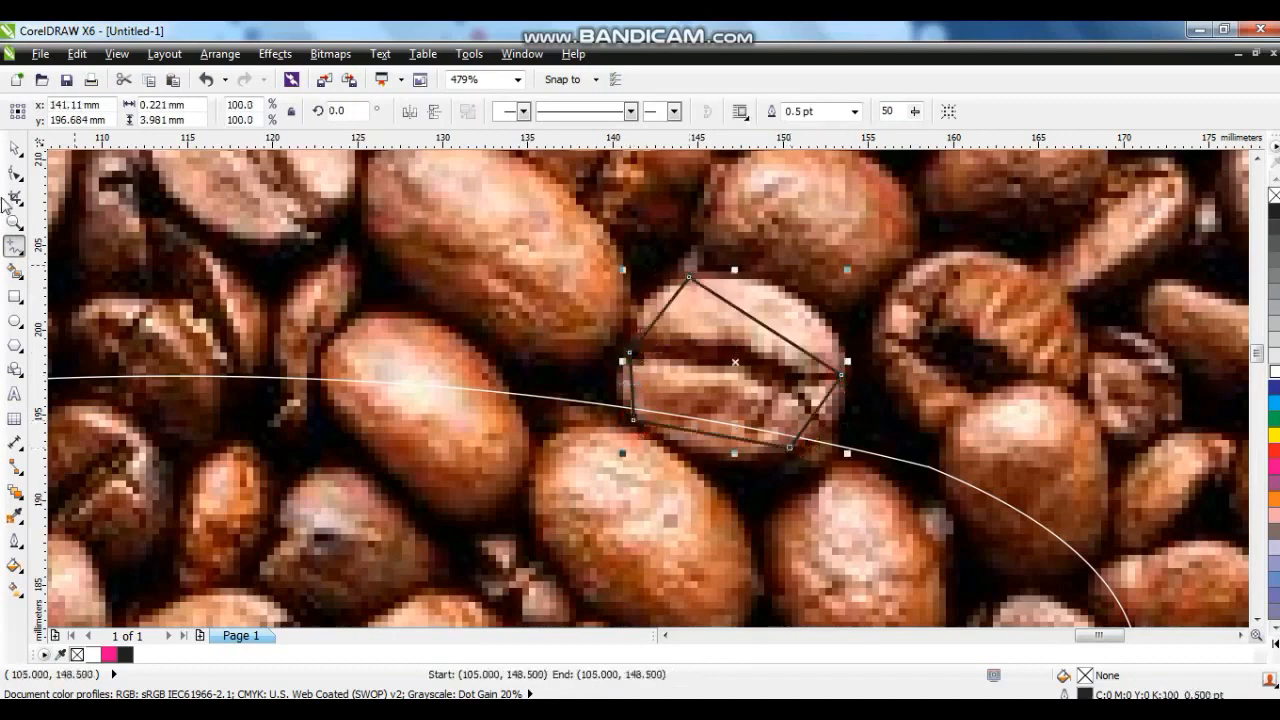
Curve the outline's segments to follow the bean's rounded edge and fill the shape with cyan.
click(9, 176)
click(635, 268)
drag(660, 316, 646, 305)
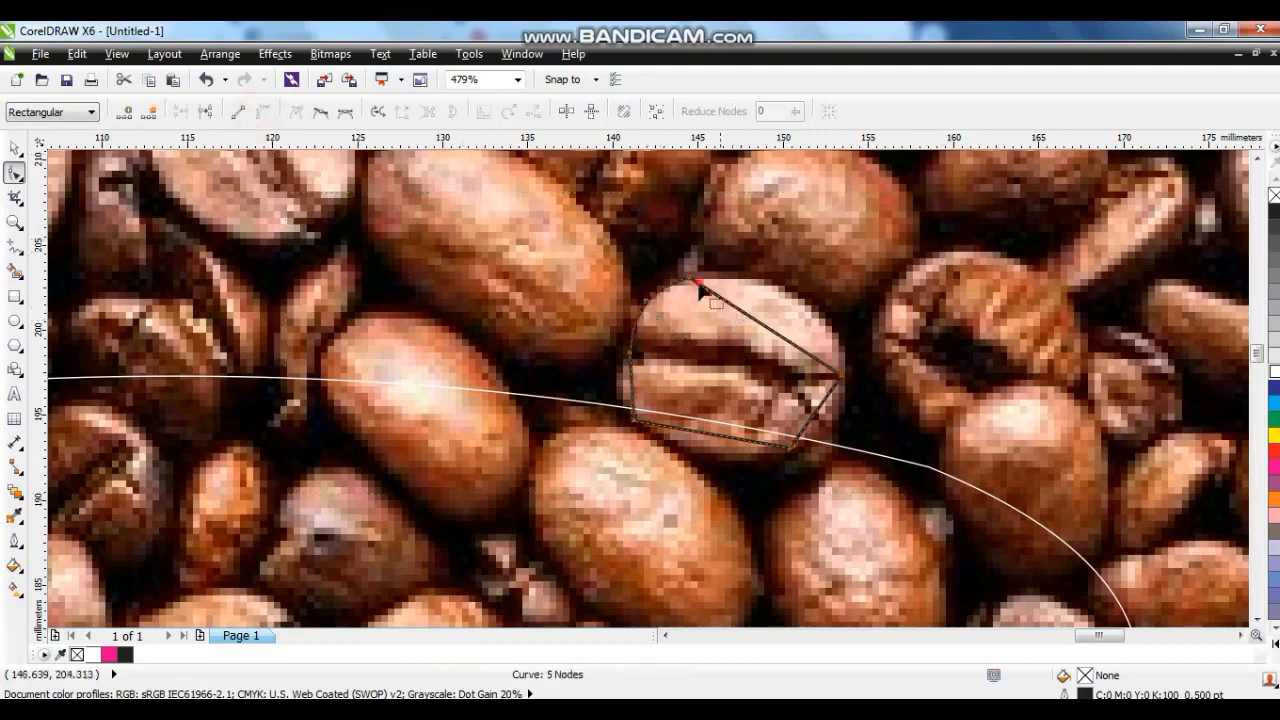
drag(749, 324, 786, 294)
click(785, 301)
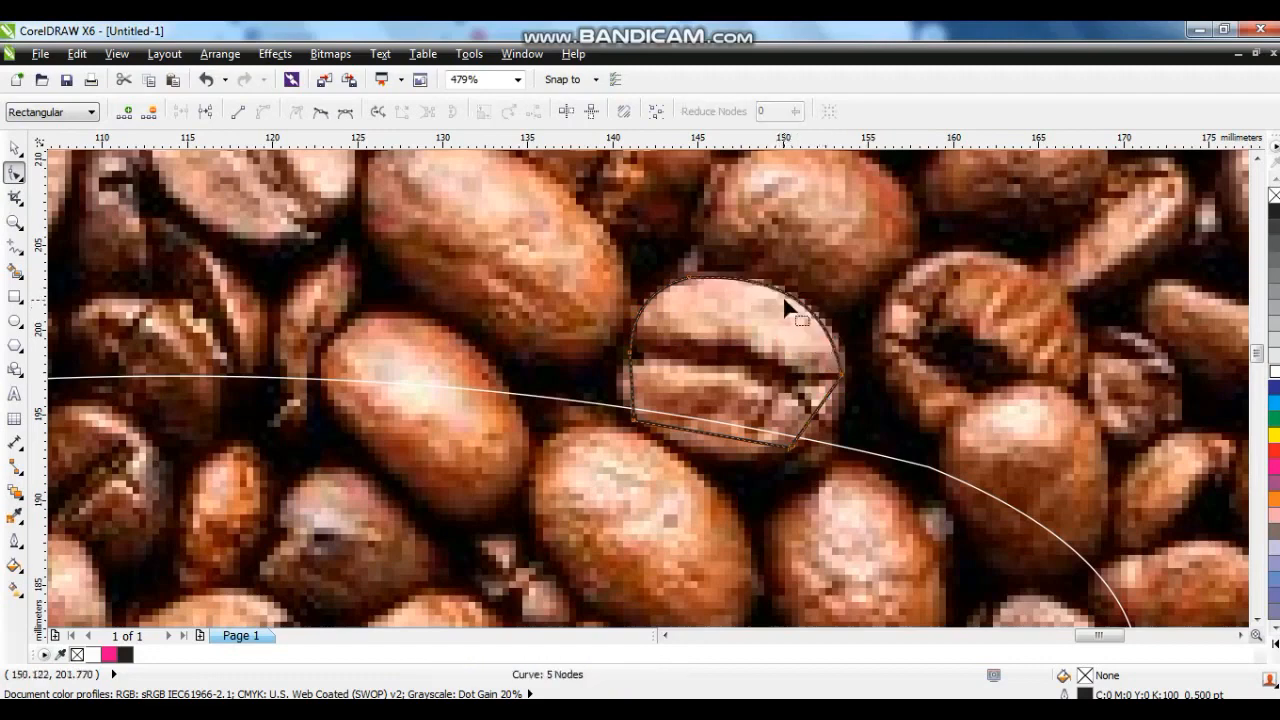
drag(806, 404, 832, 425)
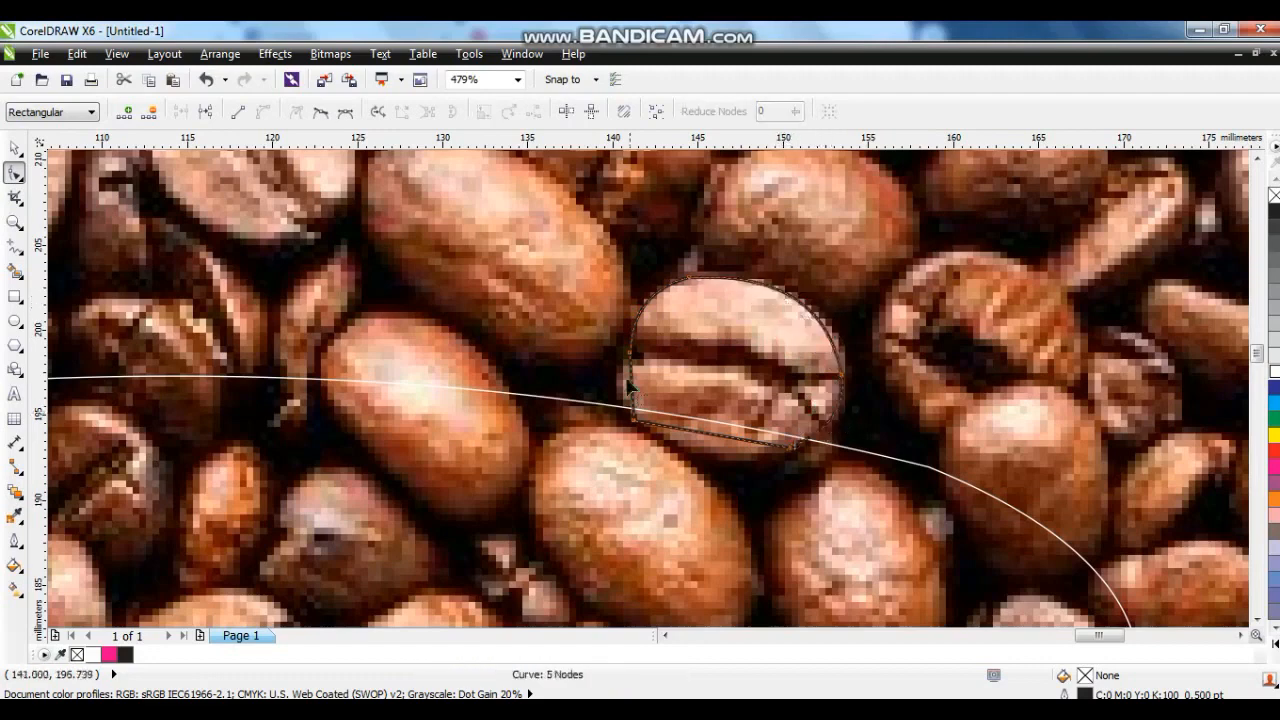
drag(634, 398, 631, 398)
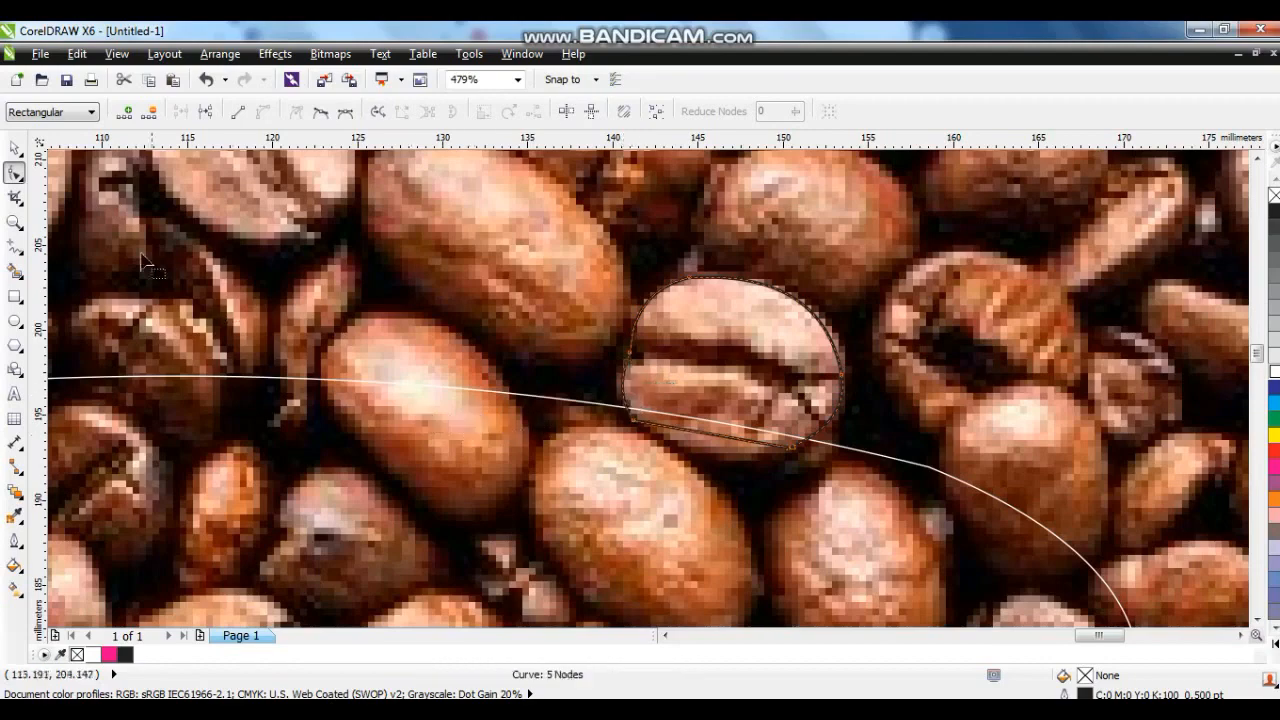
click(15, 226)
right_click(577, 407)
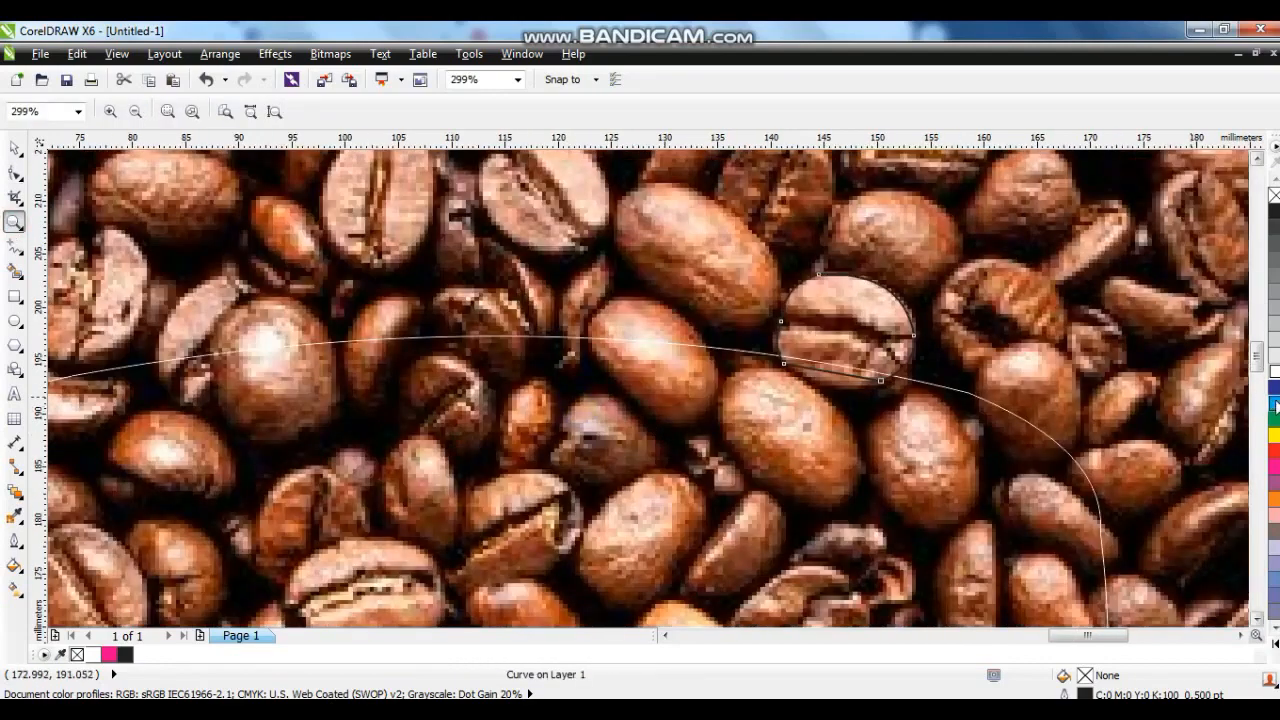
click(1274, 402)
Draw a nearly horizontal line about 11.4 mm long across the bean just left of the cyan shape.
right_click(639, 327)
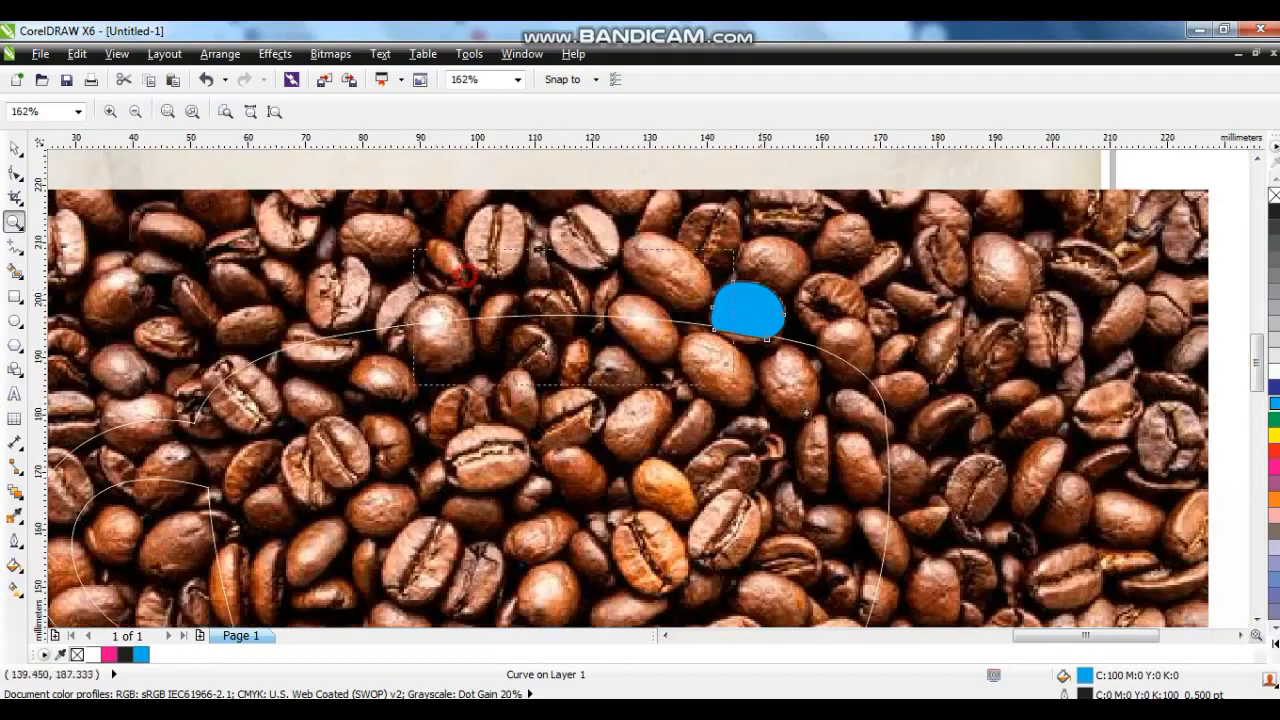
drag(414, 249, 907, 439)
drag(570, 322, 1008, 520)
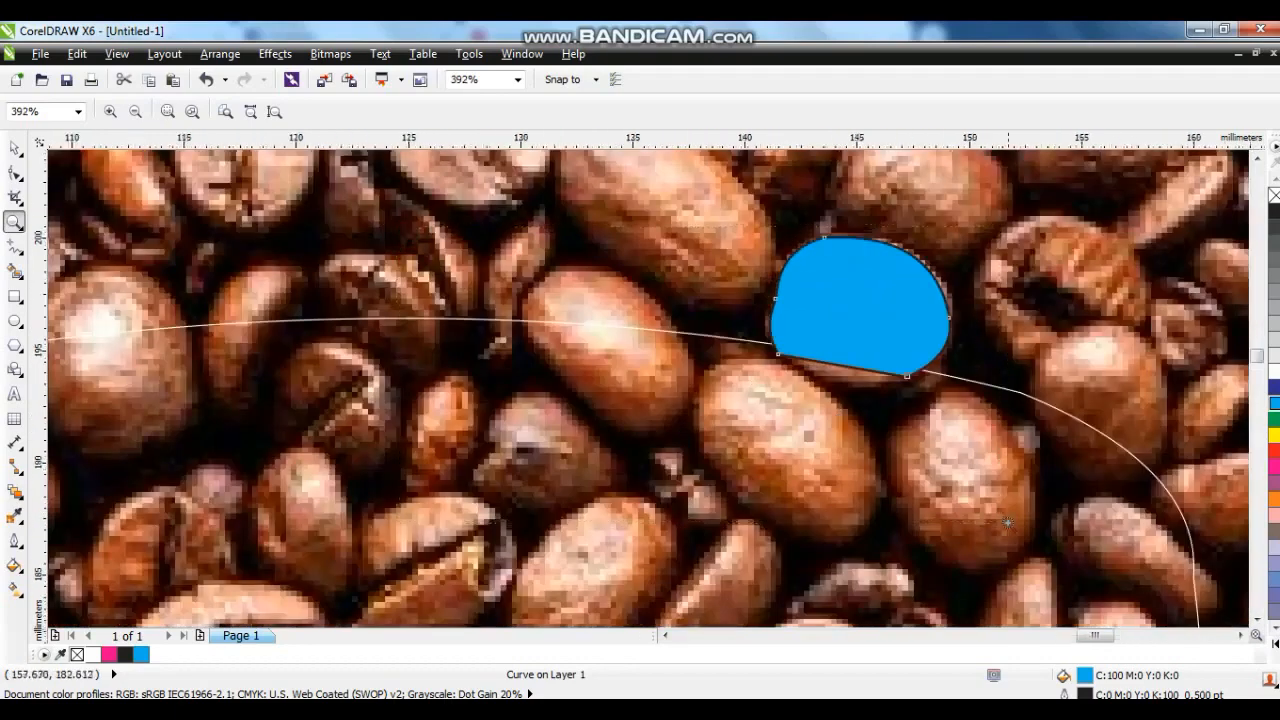
click(13, 244)
drag(618, 333, 362, 321)
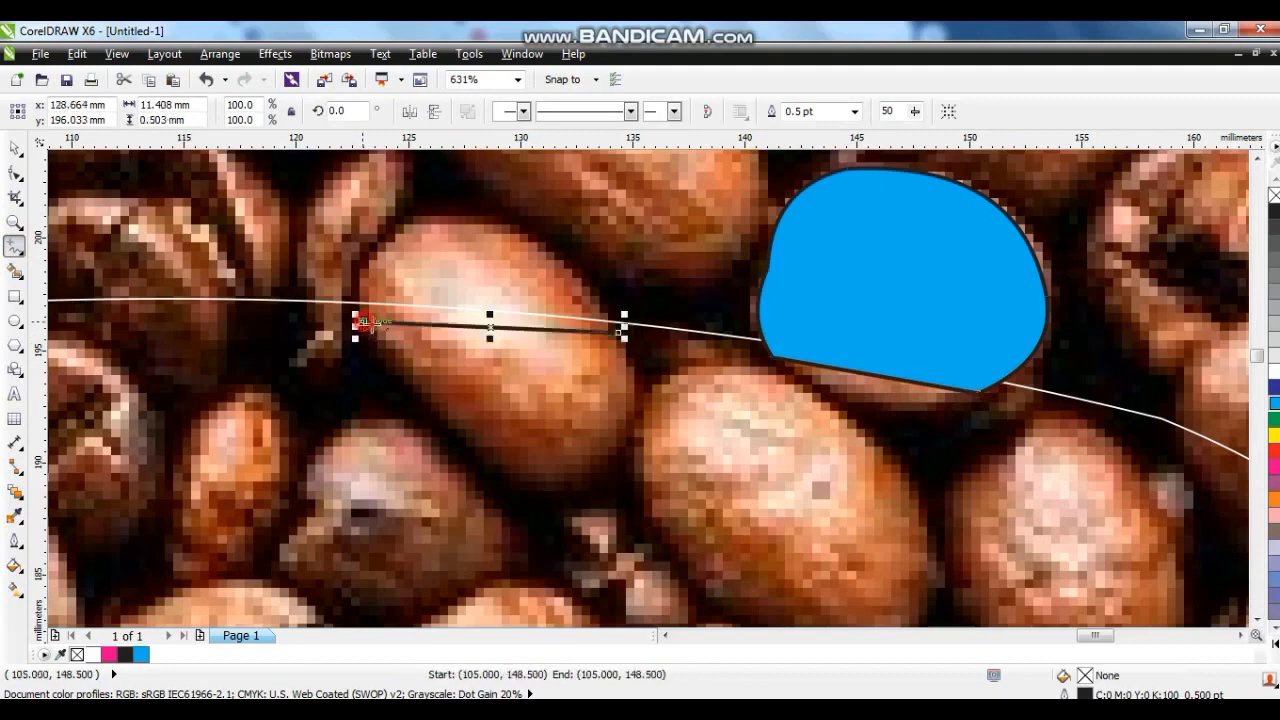
Bend the two-node shape's upper segment over the top of the bean, about 5 mm high, and fill it with 20% black.
click(16, 176)
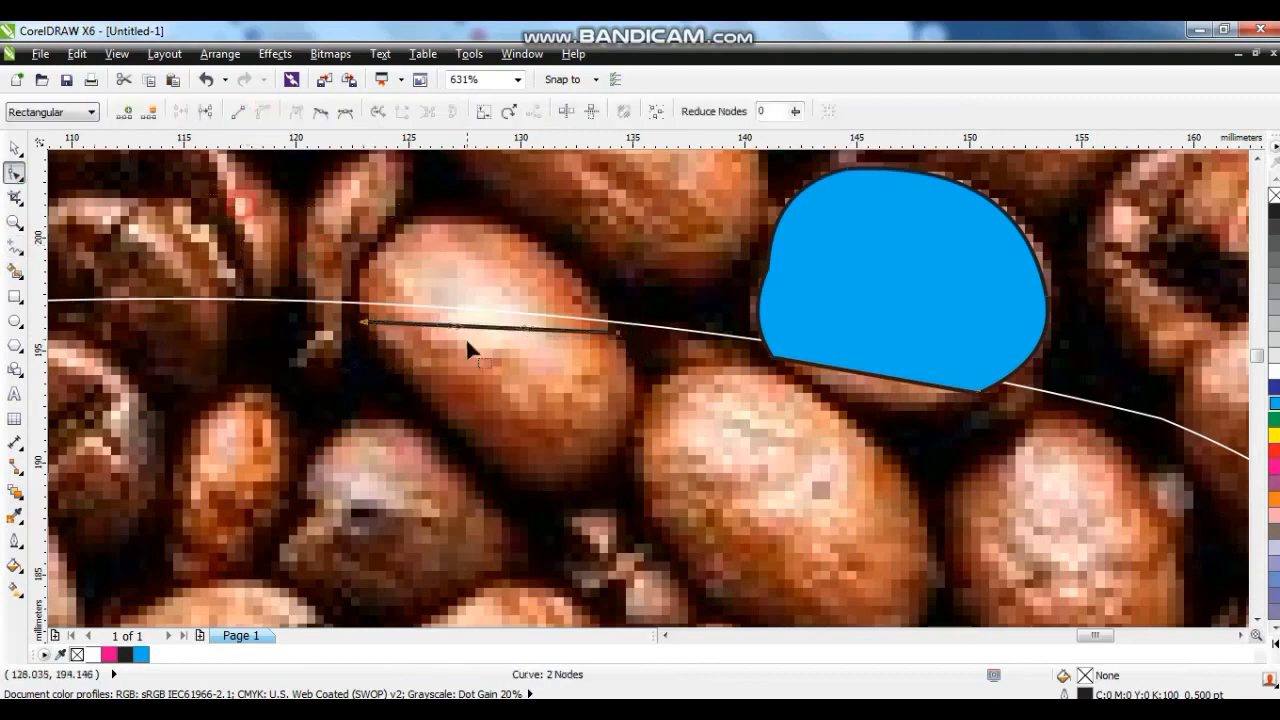
drag(457, 335, 536, 252)
key(ctrl+z)
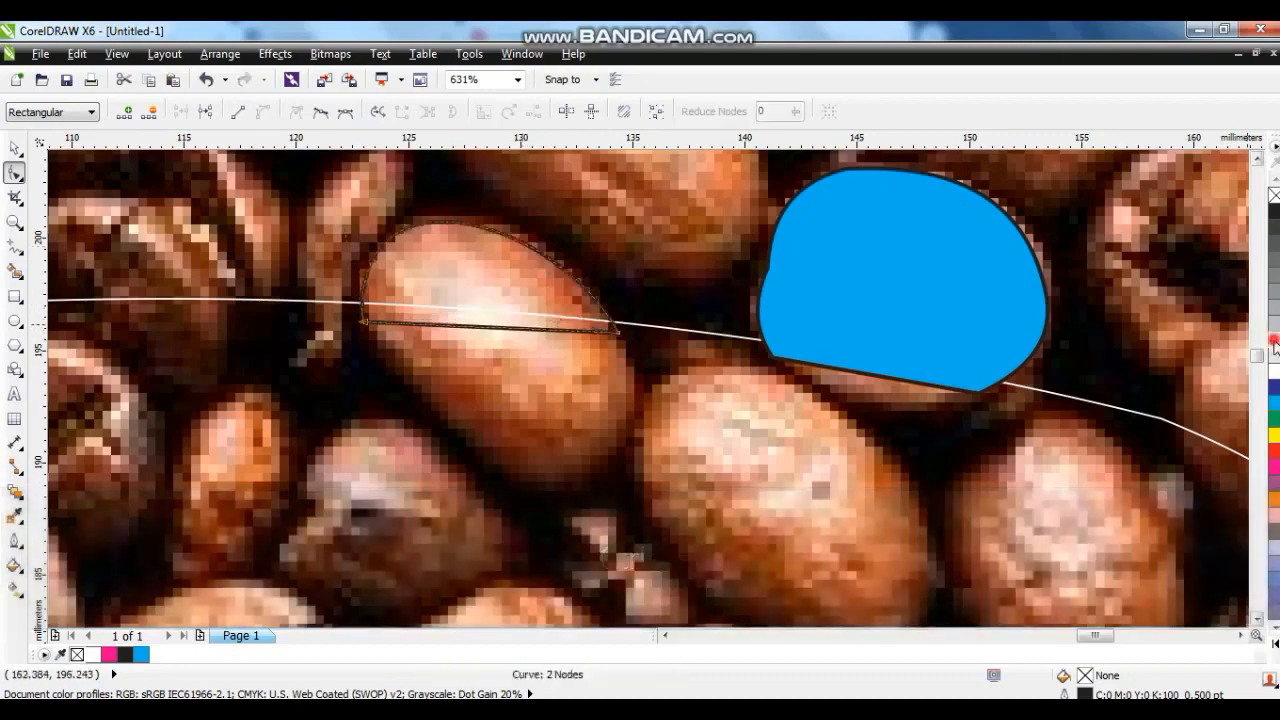
click(1274, 342)
Draw a three-sided outline over the top of the bean near where the handle meets the cup's rim and join its end nodes.
key(F3)
click(14, 222)
key(F3)
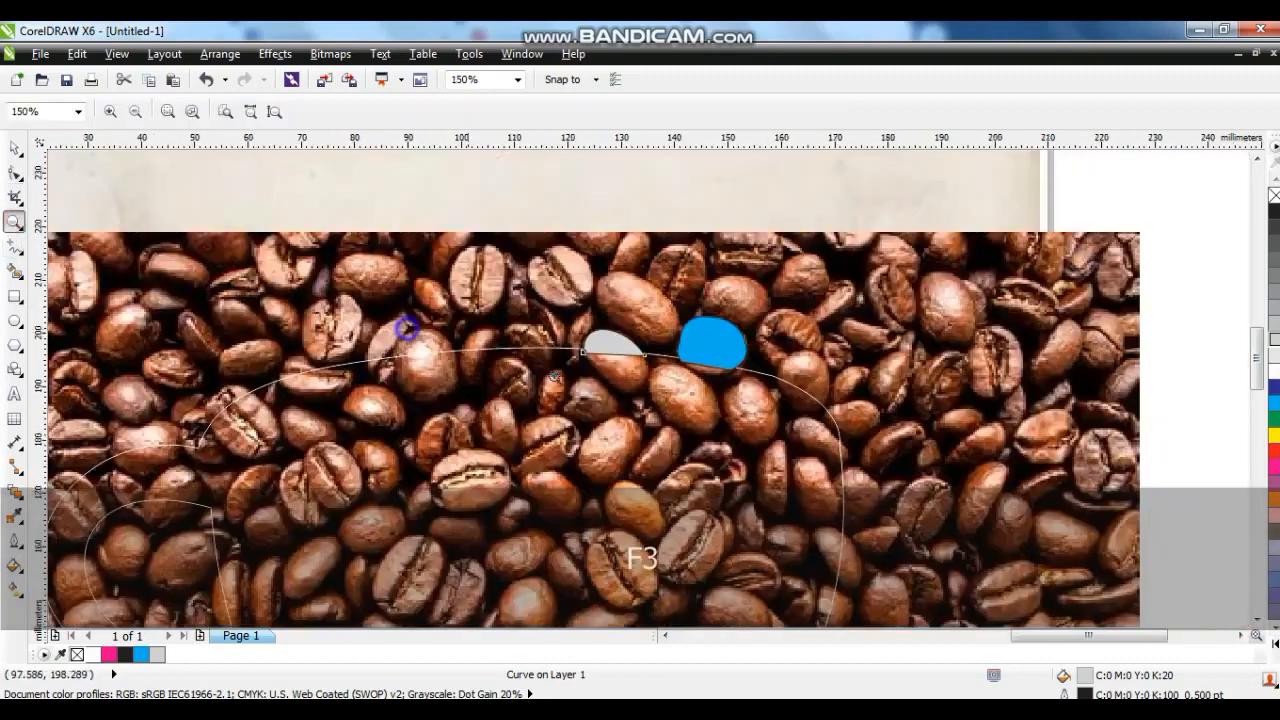
click(801, 482)
key(F3)
drag(116, 350, 456, 498)
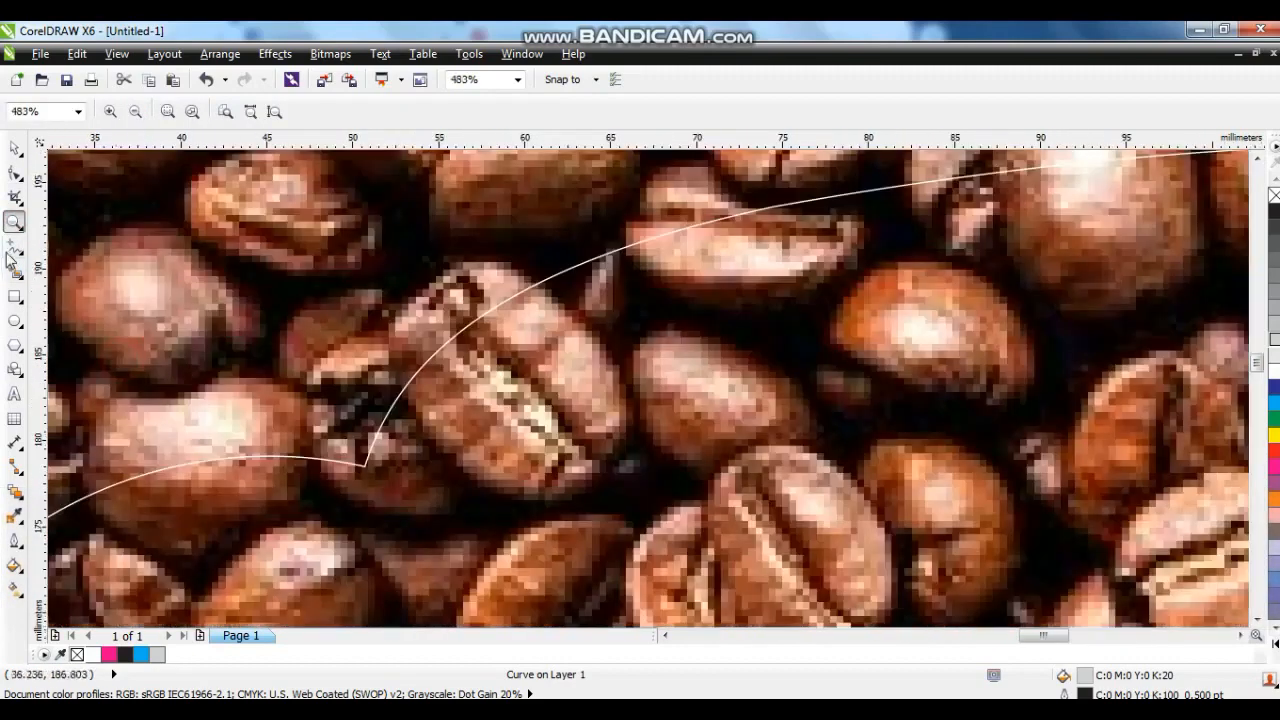
click(13, 247)
click(533, 285)
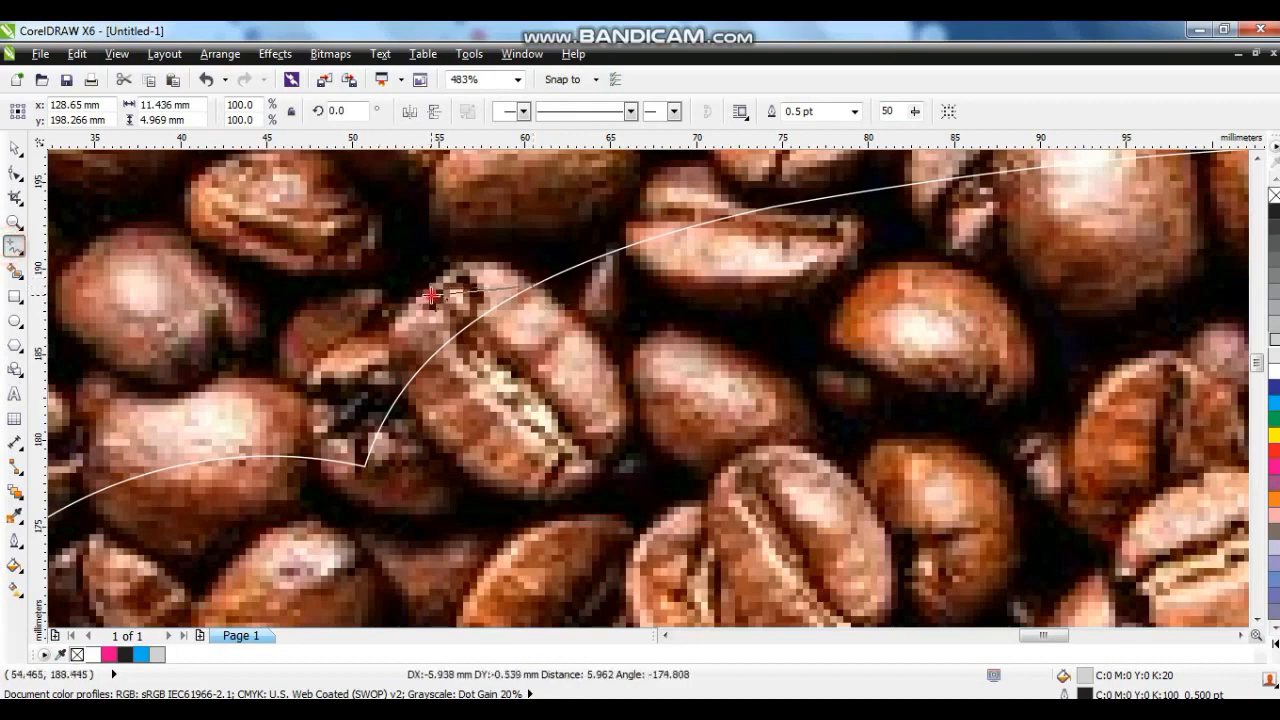
click(430, 294)
click(407, 406)
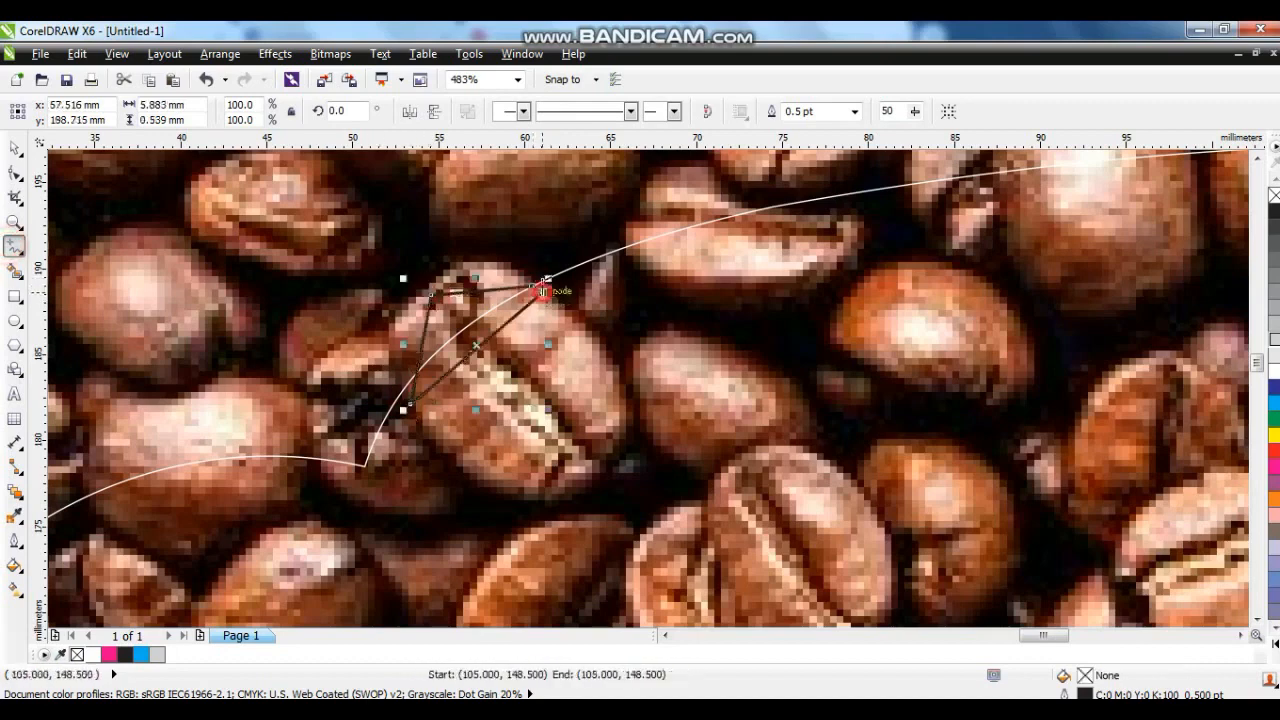
click(543, 282)
click(14, 176)
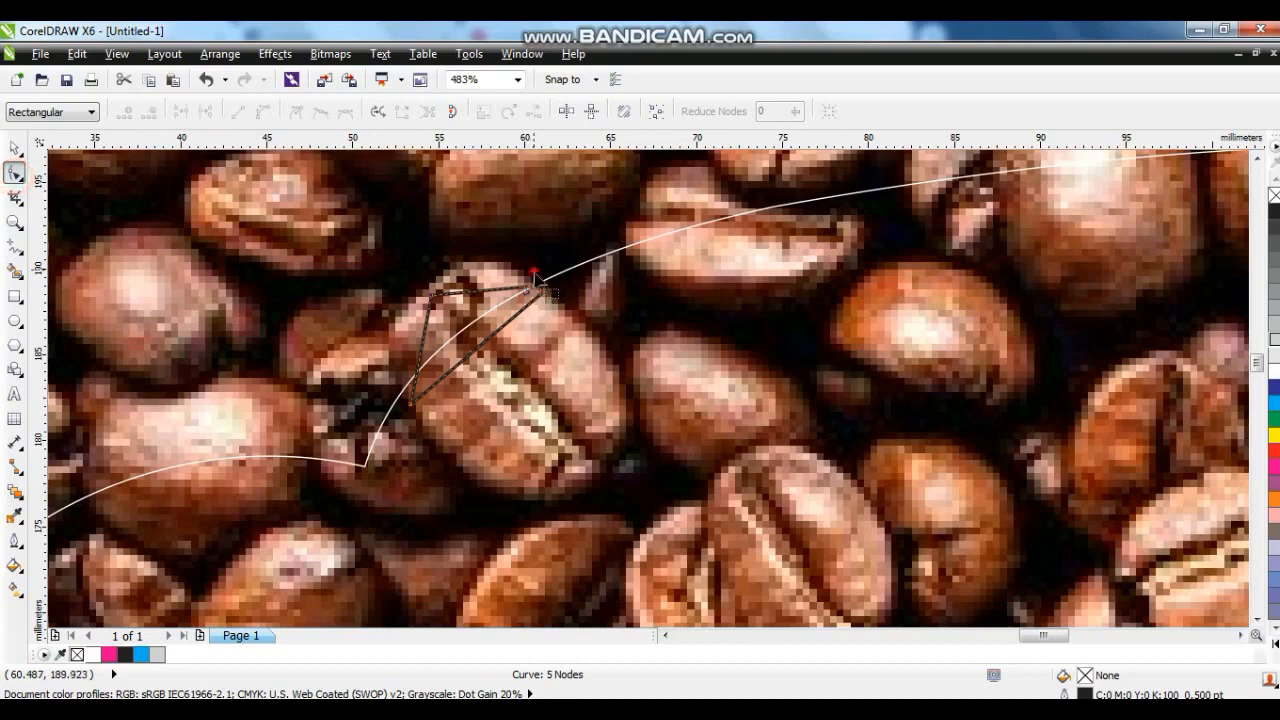
click(524, 291)
click(180, 111)
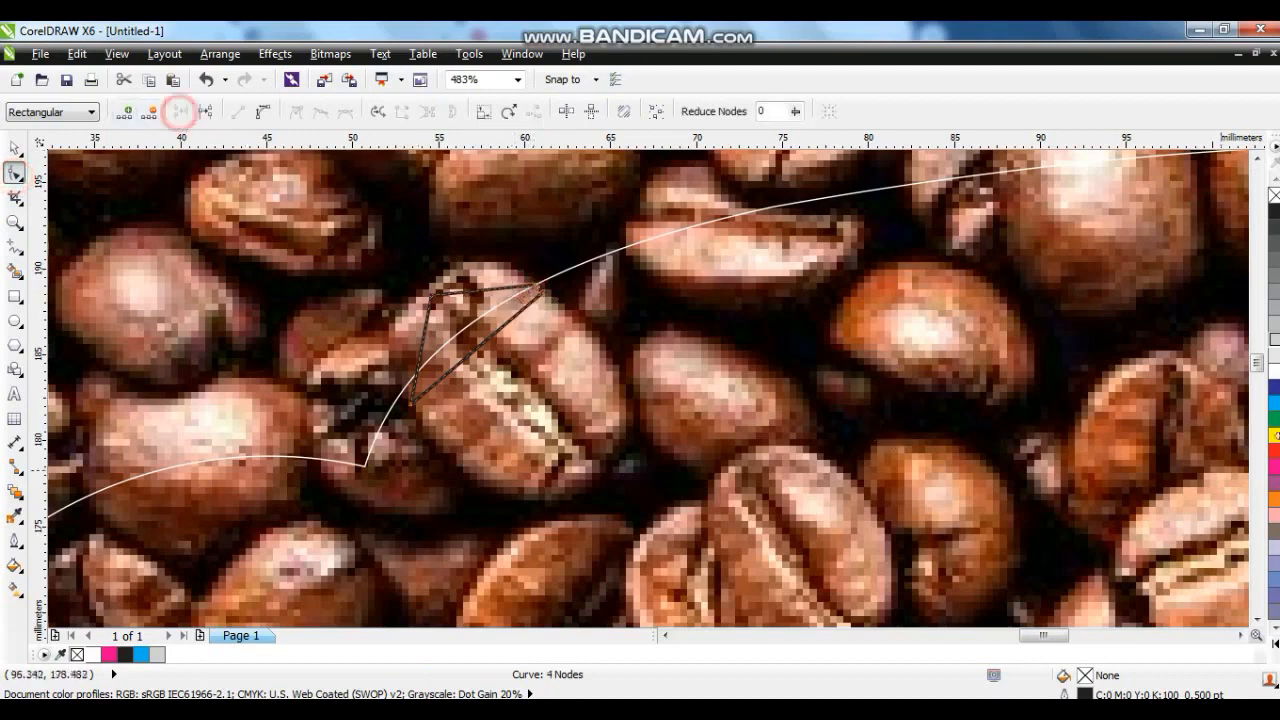
Fill the three-sided outline green and curve its outer sides around the bean, making it about 8.5 by 8 mm.
click(1270, 420)
click(261, 113)
drag(465, 290, 516, 262)
drag(425, 331, 415, 305)
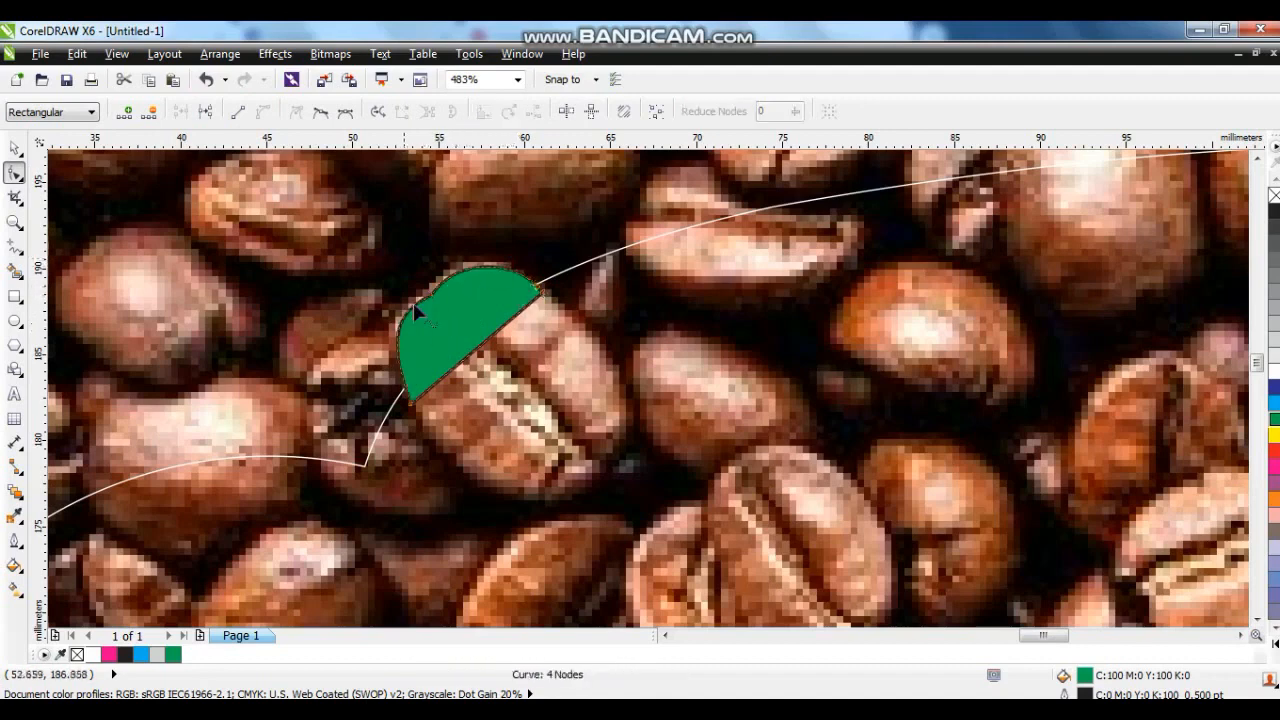
Draw a closed triangle over the split bean crossing the lower outer edge of the cup's handle.
click(14, 224)
right_click(467, 331)
right_click(594, 369)
drag(336, 363, 886, 568)
drag(393, 219, 103, 390)
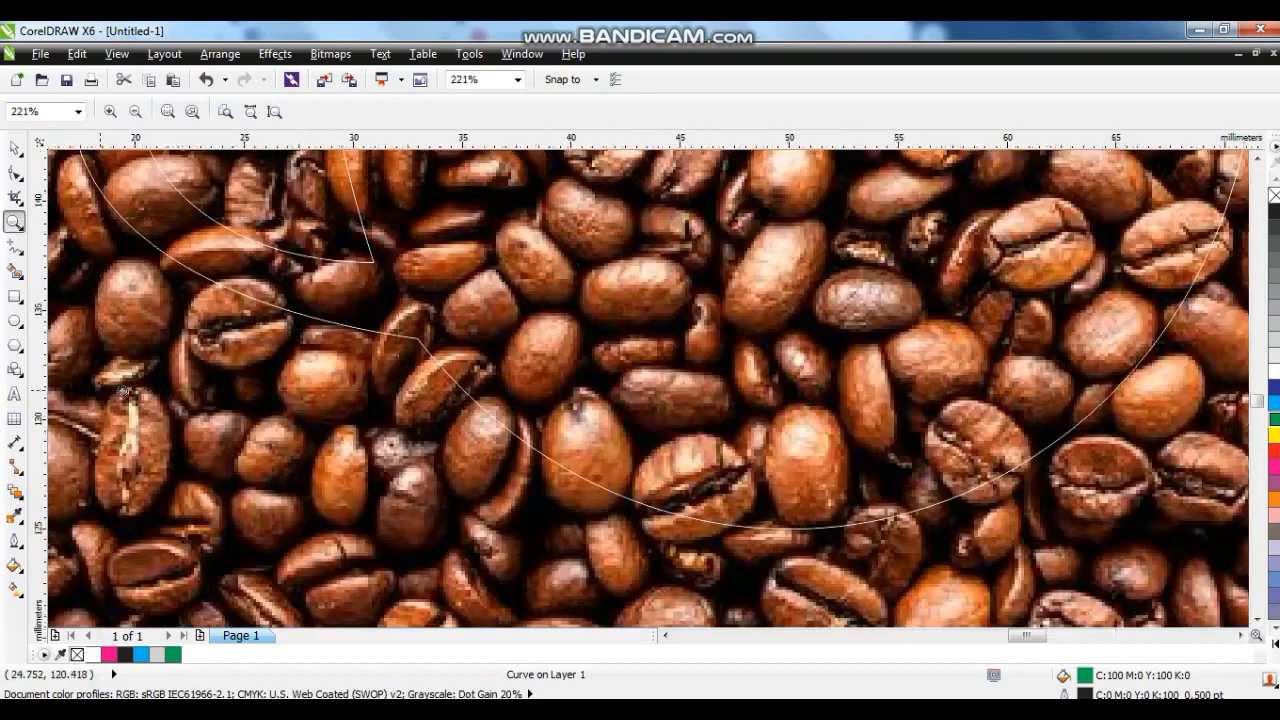
click(15, 246)
click(591, 305)
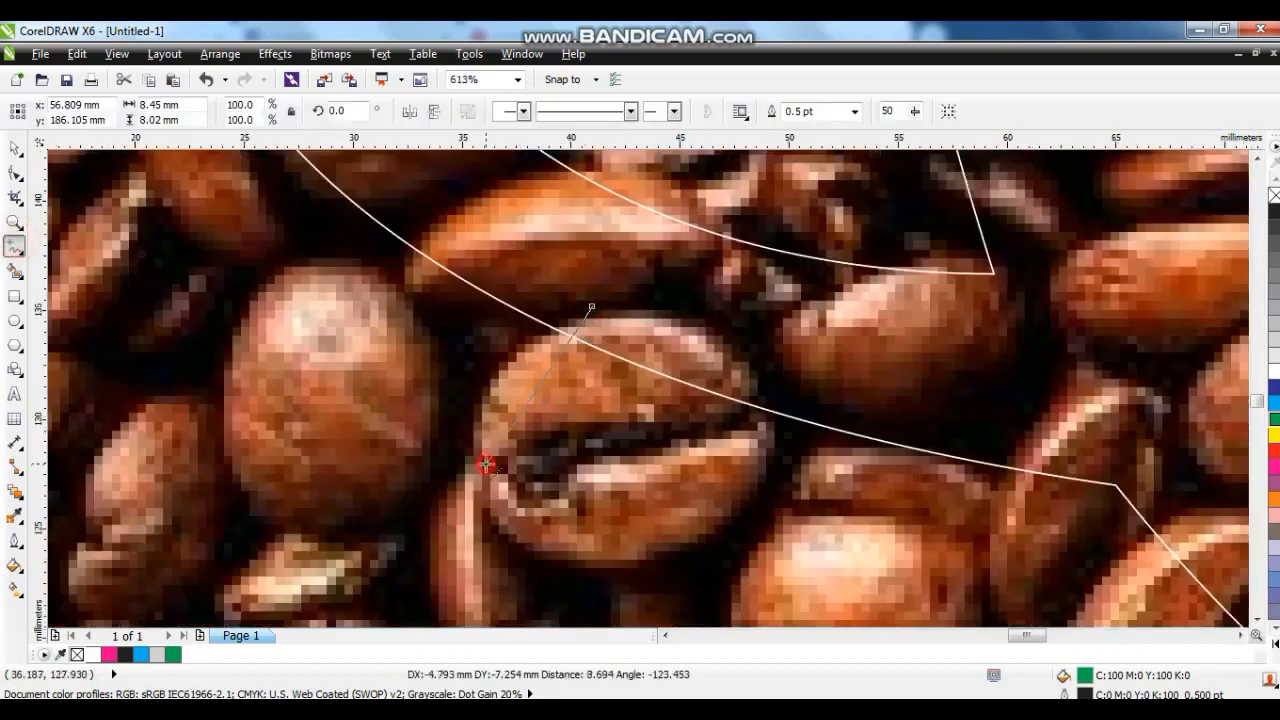
double_click(484, 464)
double_click(782, 405)
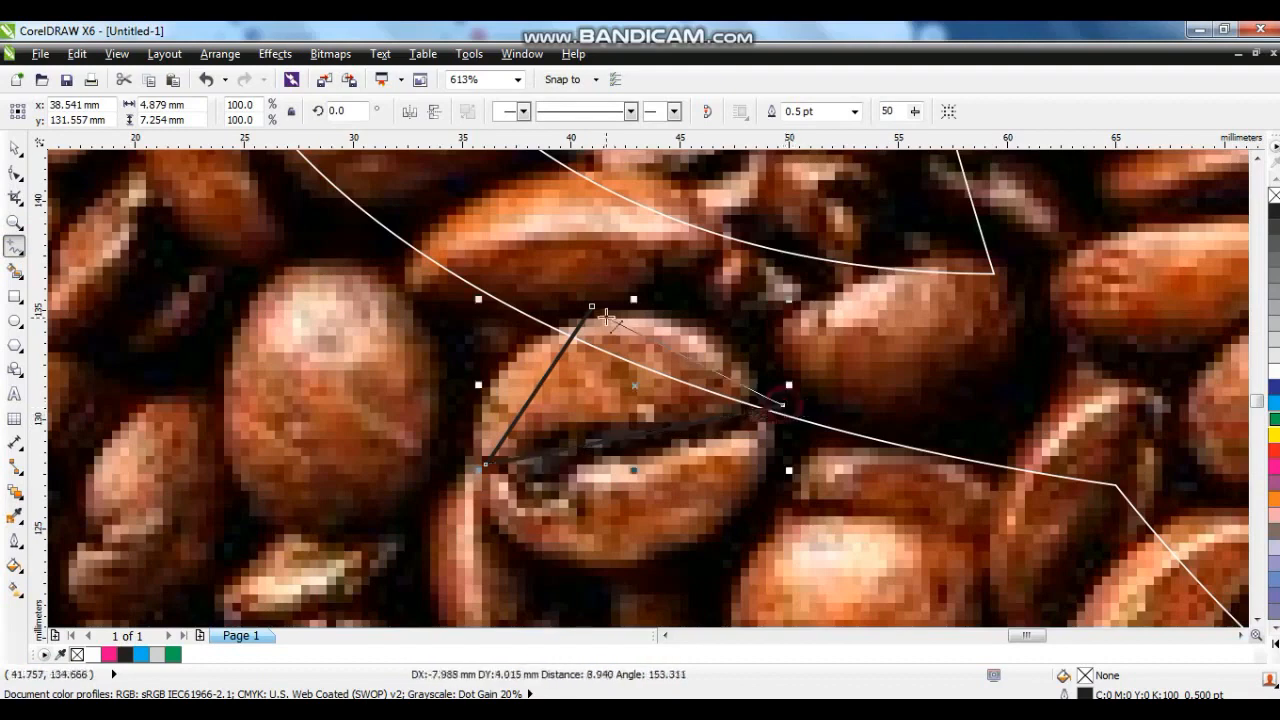
click(591, 305)
Convert the triangle's sides to curves, bend them around the bean's outer edge and fill the shape with 20% black.
drag(531, 336, 893, 498)
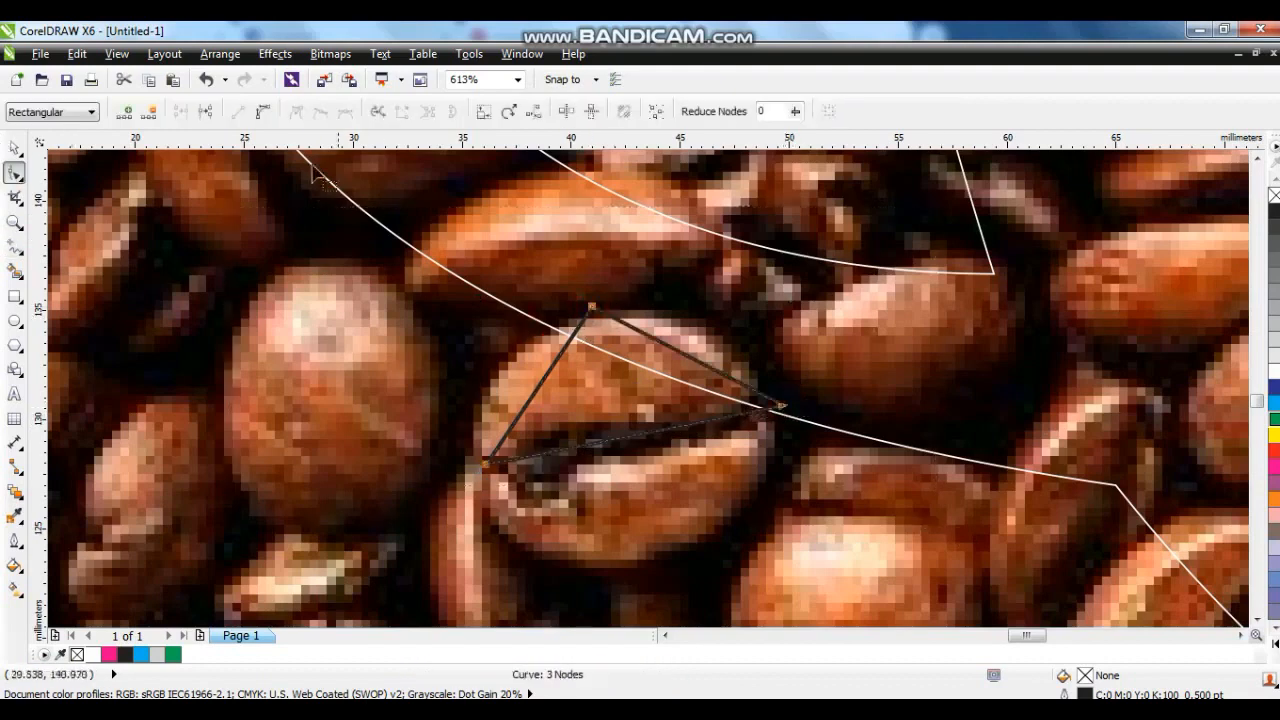
click(257, 111)
drag(521, 414, 545, 334)
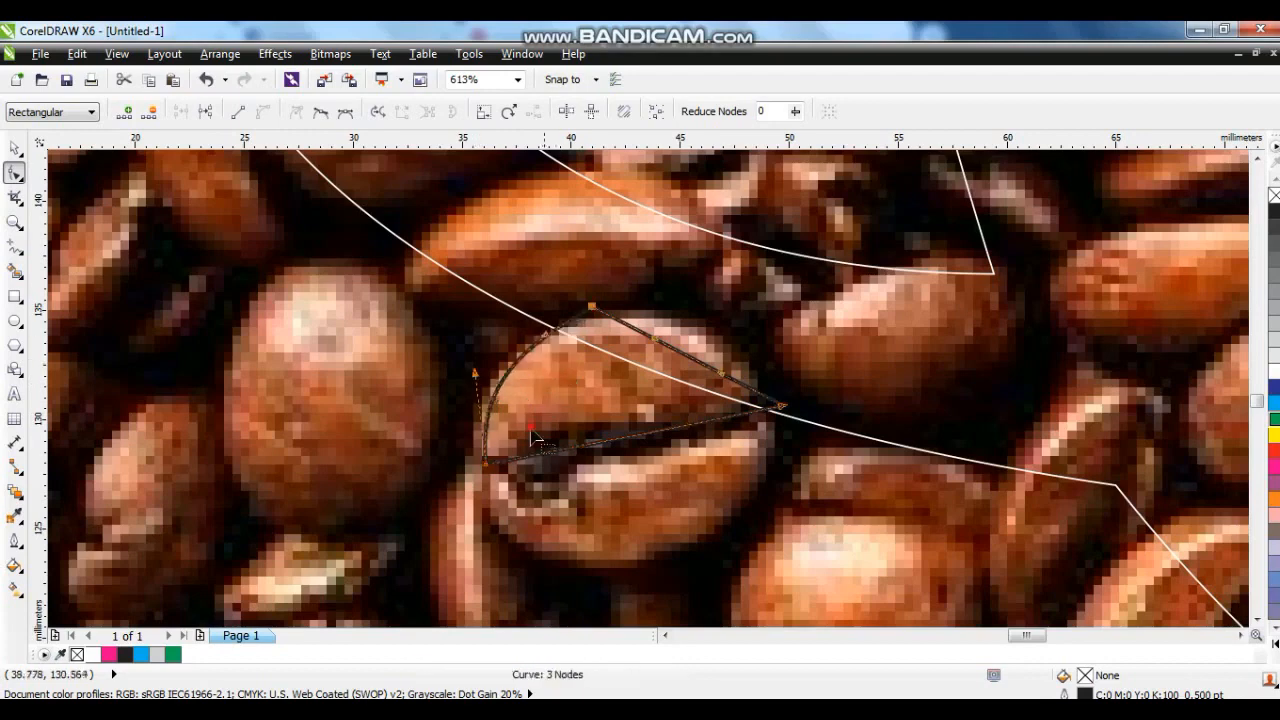
drag(582, 450, 650, 555)
key(z)
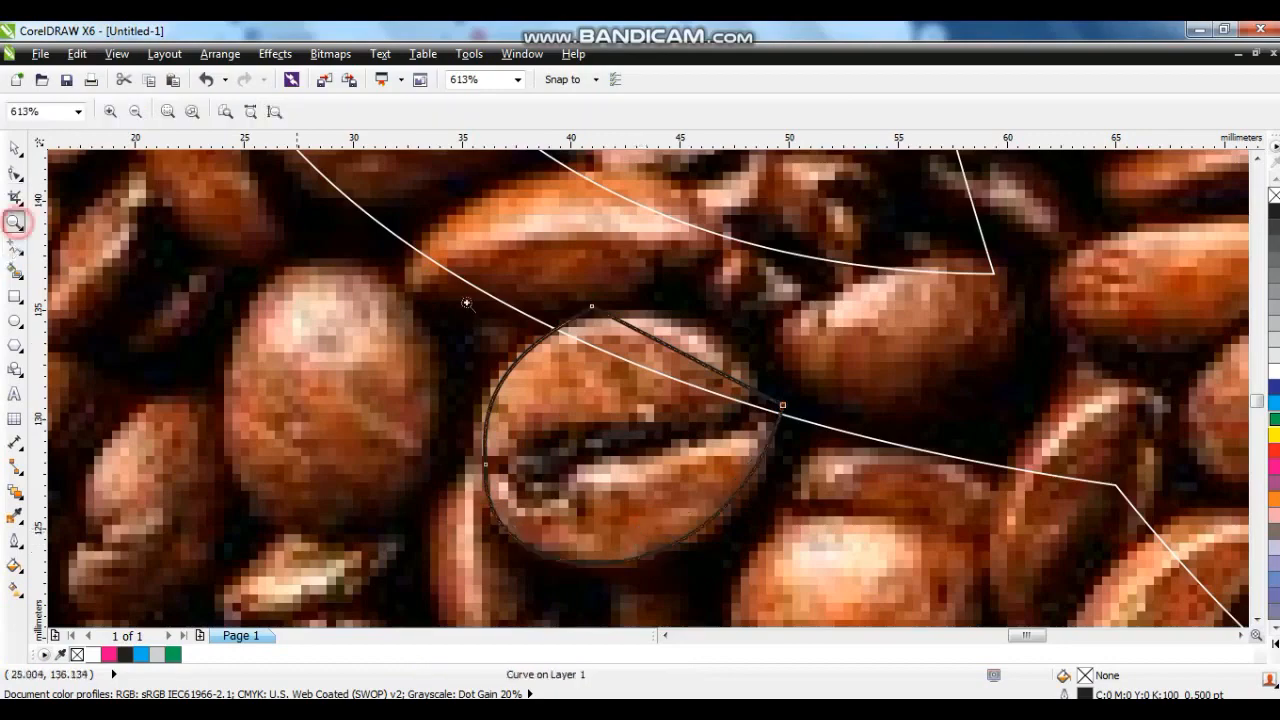
click(1272, 331)
scroll(214, 259, down, 5)
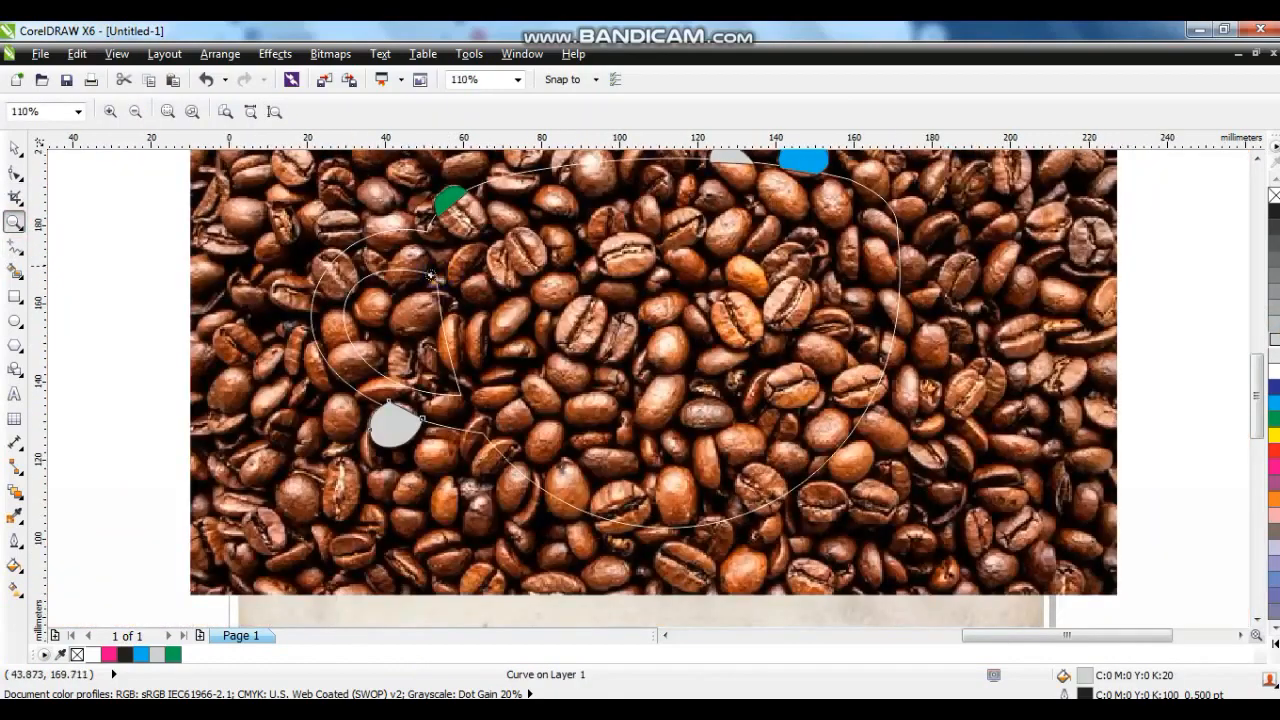
Draw a closed triangle over the bean crossing the upper outer curve of the cup's handle.
click(13, 149)
click(1041, 260)
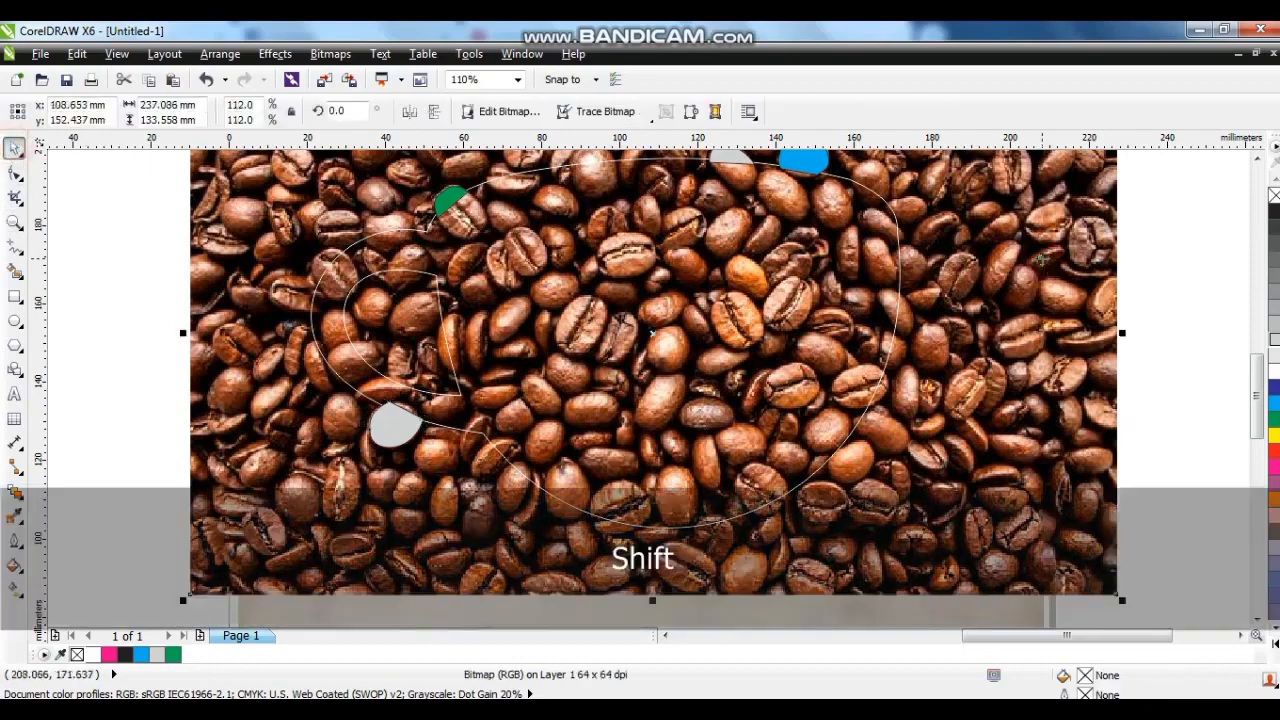
key(shift+F2)
key(Escape)
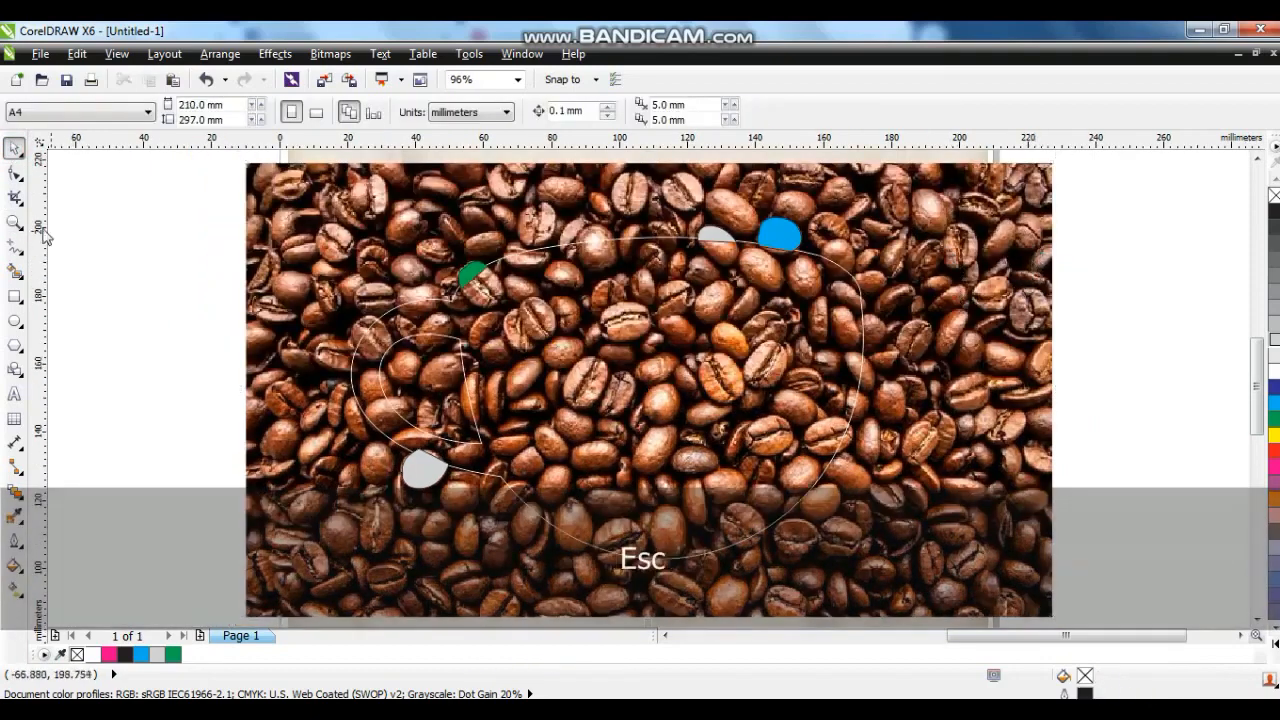
click(14, 222)
drag(310, 256, 616, 476)
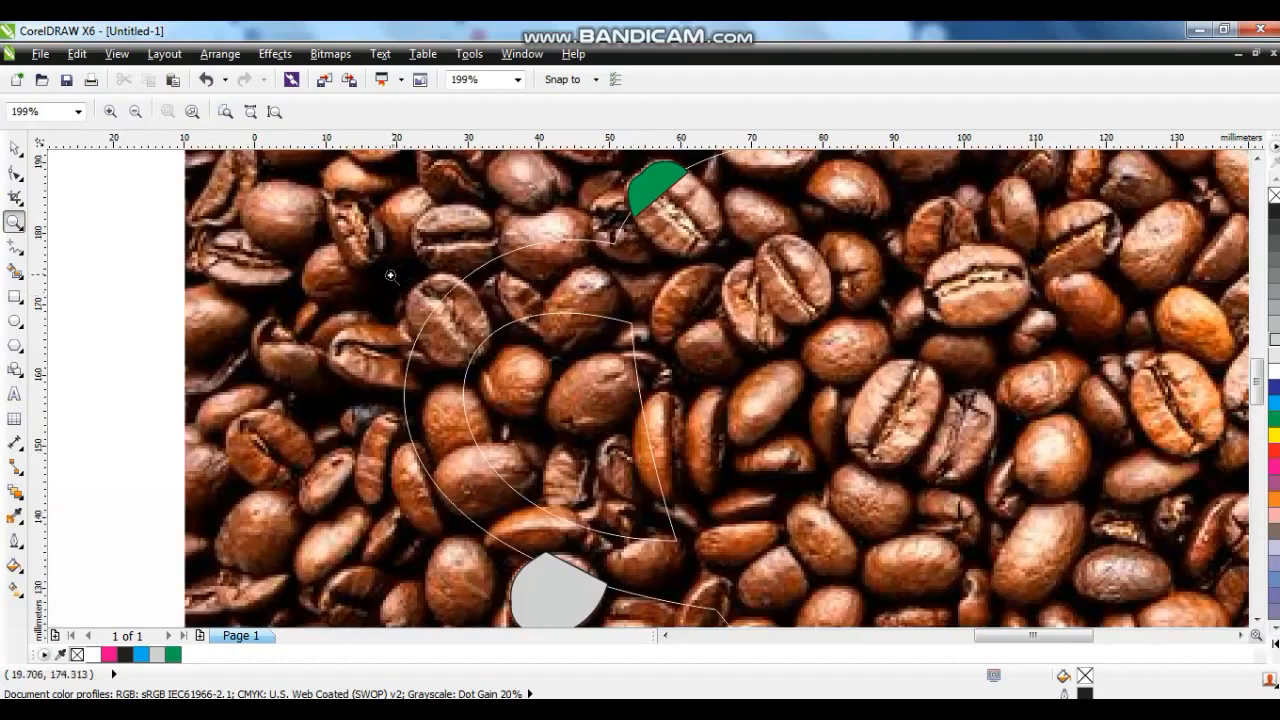
click(14, 246)
click(470, 281)
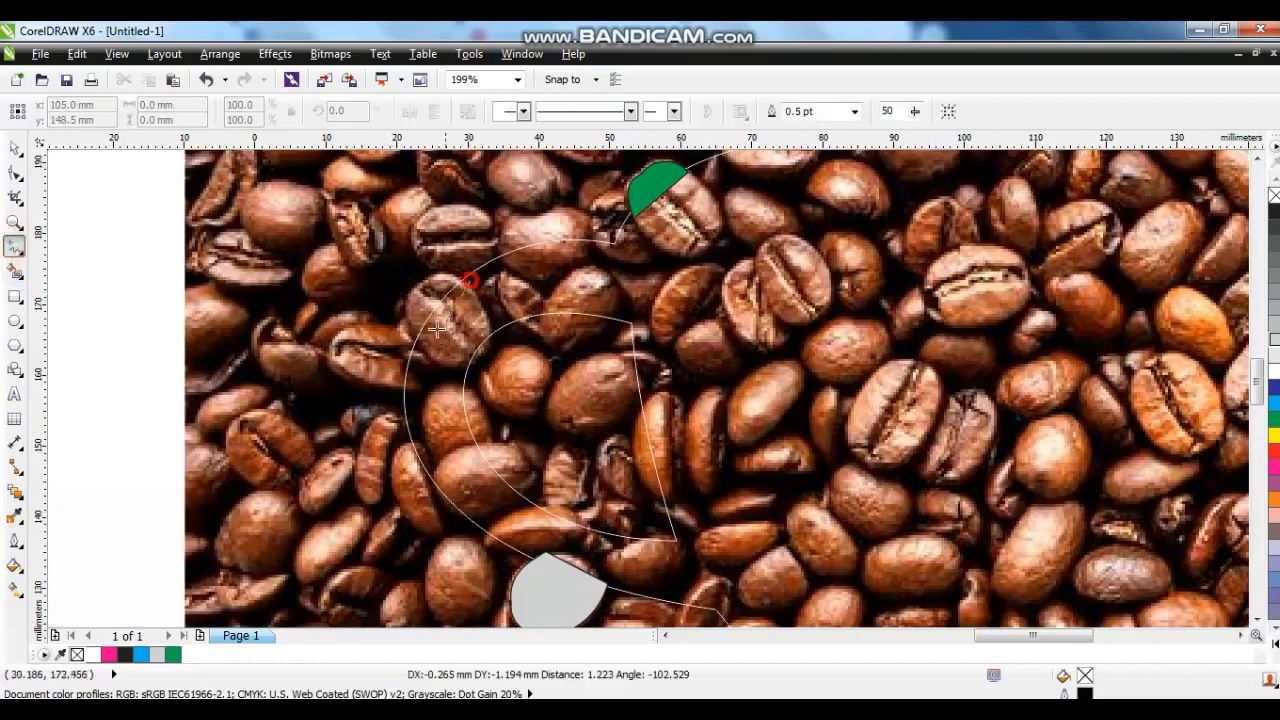
click(424, 350)
double_click(404, 314)
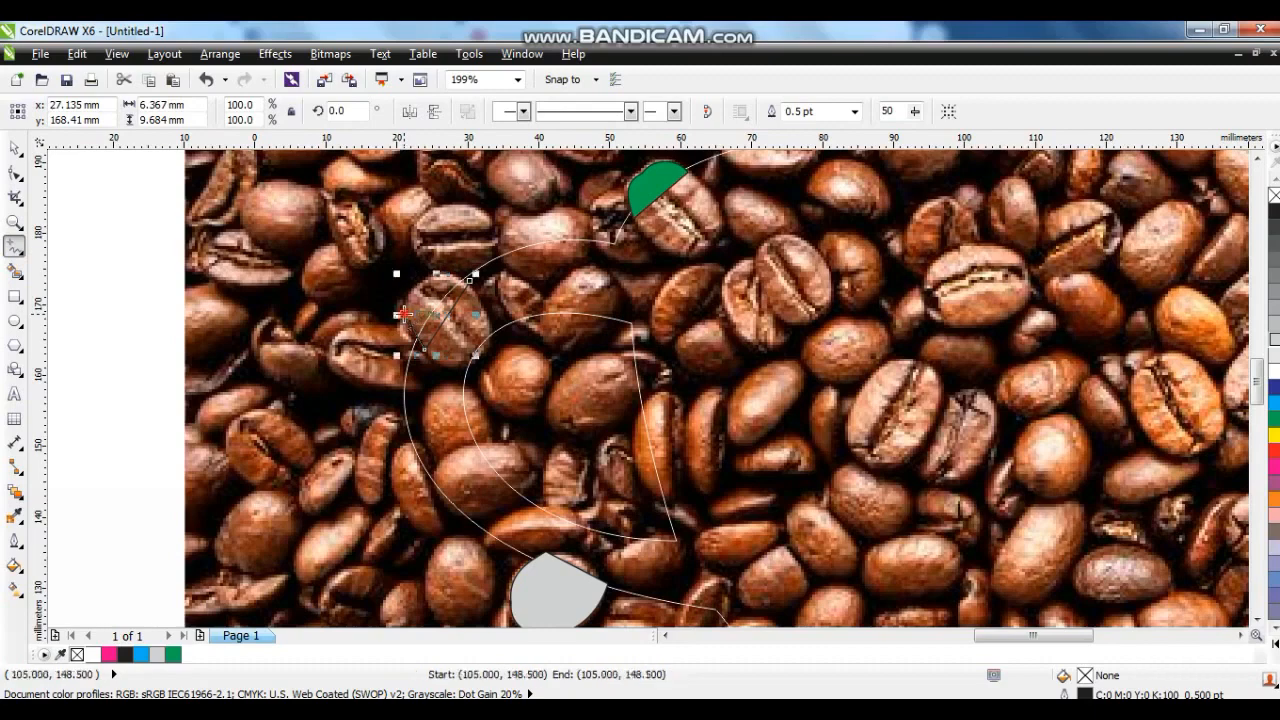
click(470, 281)
Convert the triangle's sides to curves, bend them around the bean's outer edge and fill the shape with 50% black, about 9.3 by 10.6 mm.
click(11, 220)
drag(547, 381, 347, 231)
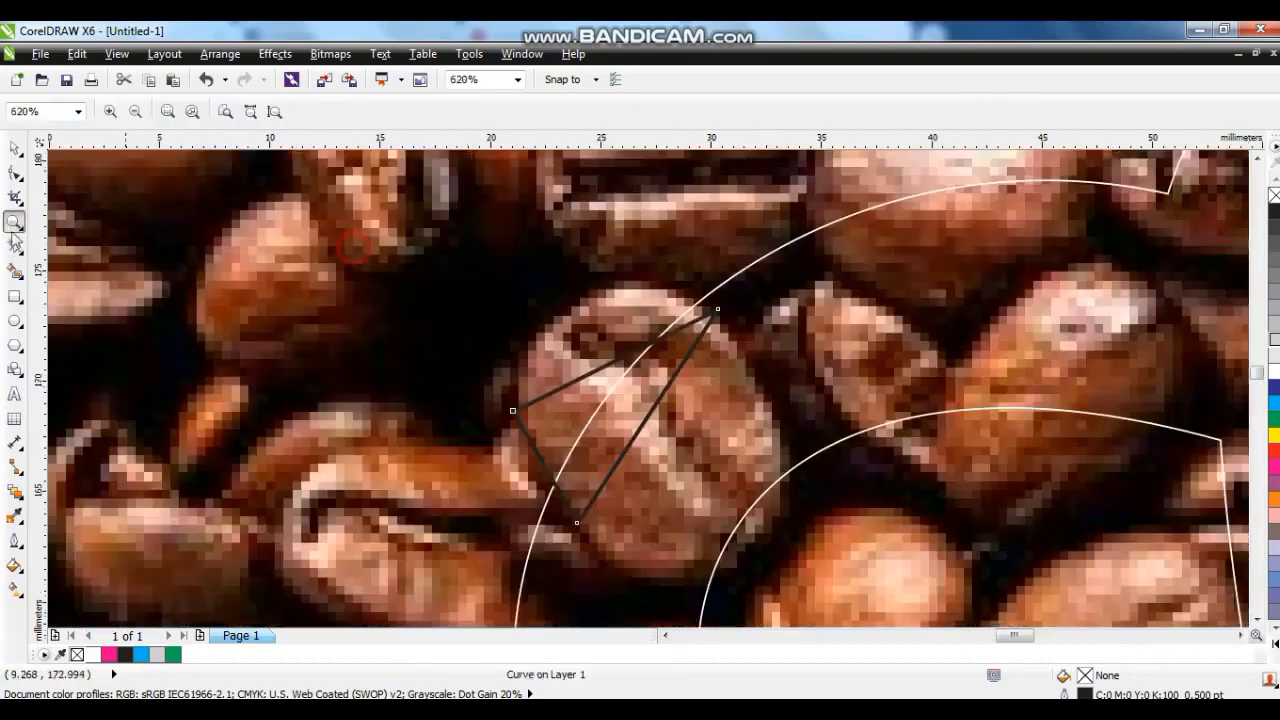
click(11, 175)
drag(805, 557, 323, 260)
click(557, 393)
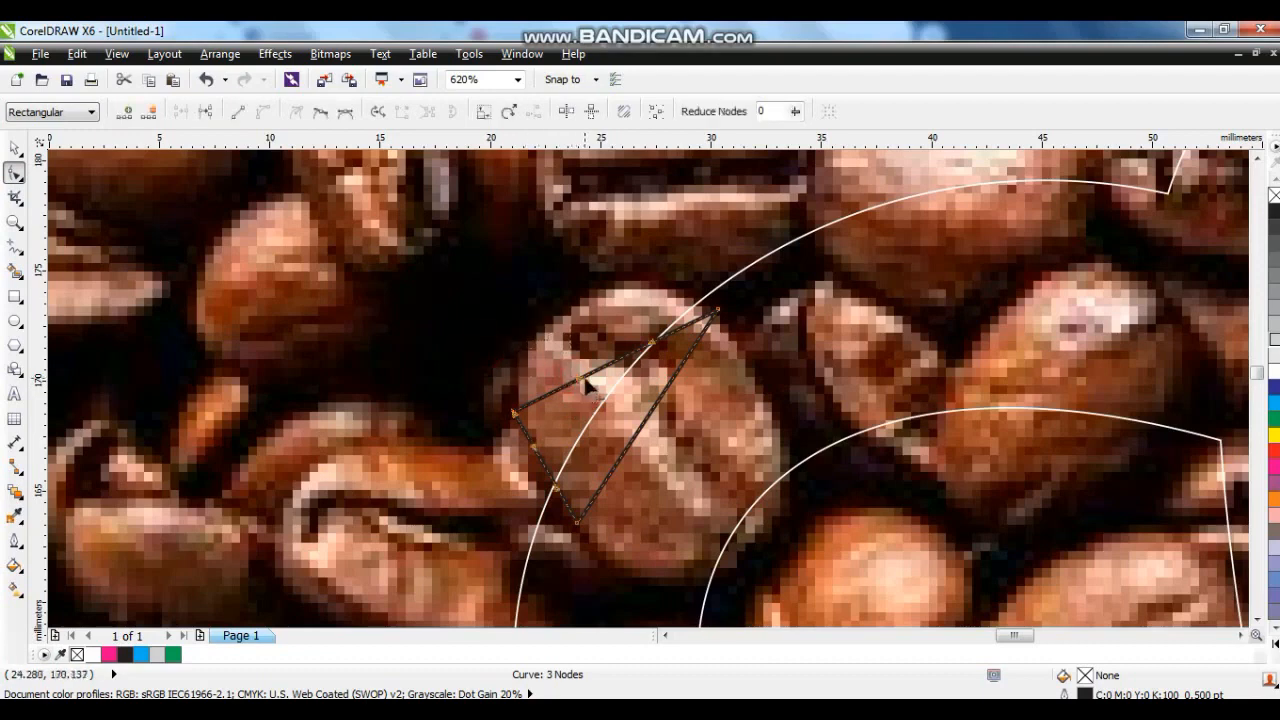
drag(580, 383, 512, 293)
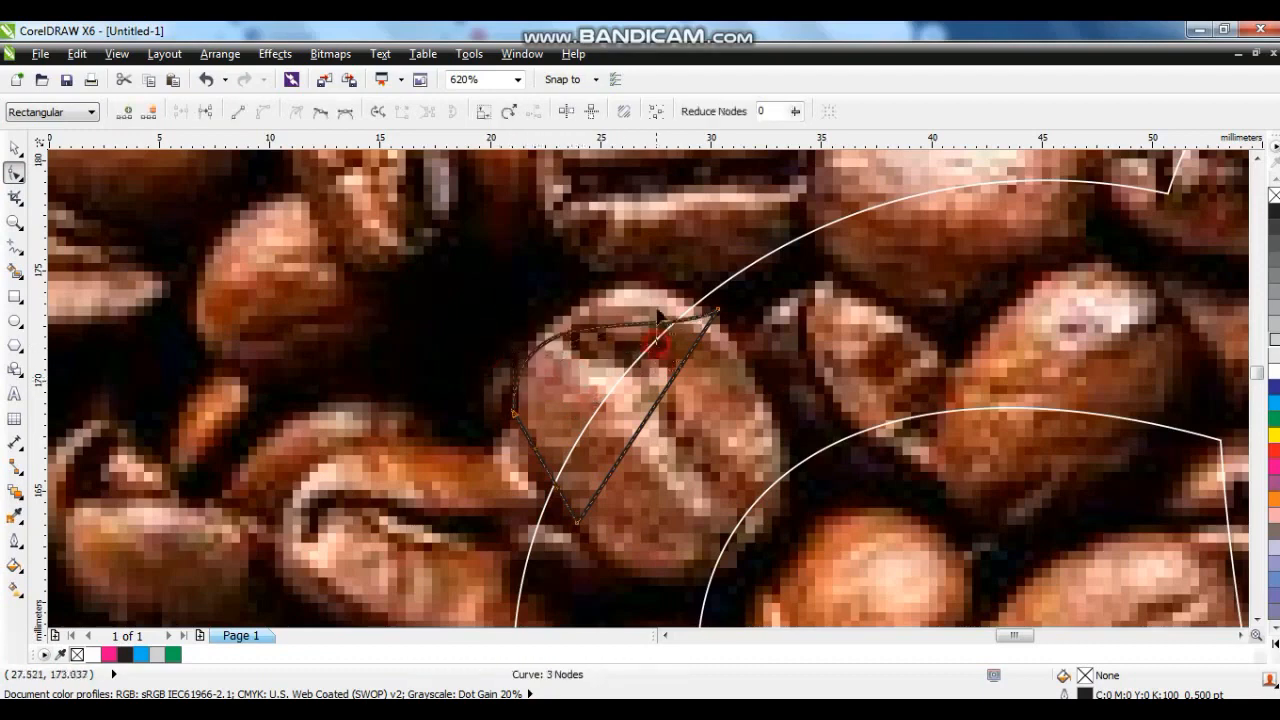
drag(657, 313, 660, 295)
drag(652, 345, 626, 278)
drag(544, 467, 530, 474)
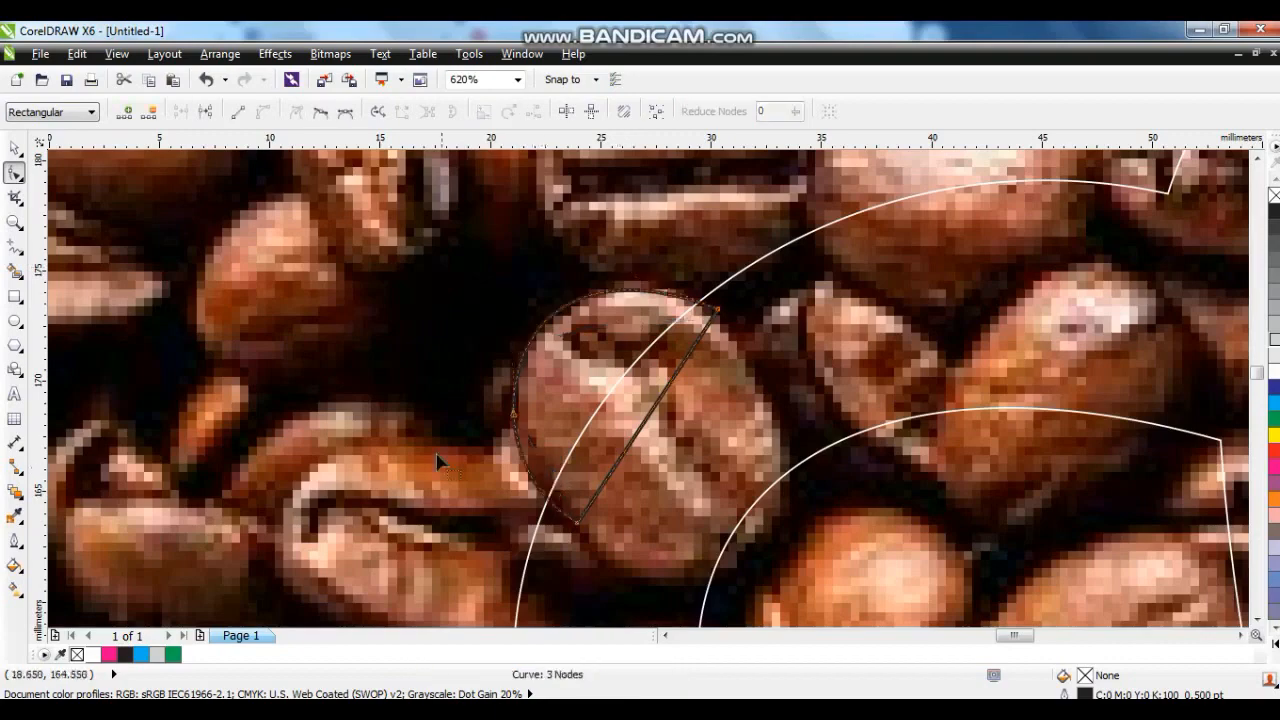
click(14, 148)
click(1273, 290)
Draw a closed two-node outline, about 3.6 by 10.3 mm, across the split bean on the cup body's lower outer curve, opposite the handle.
key(F3)
key(F3)
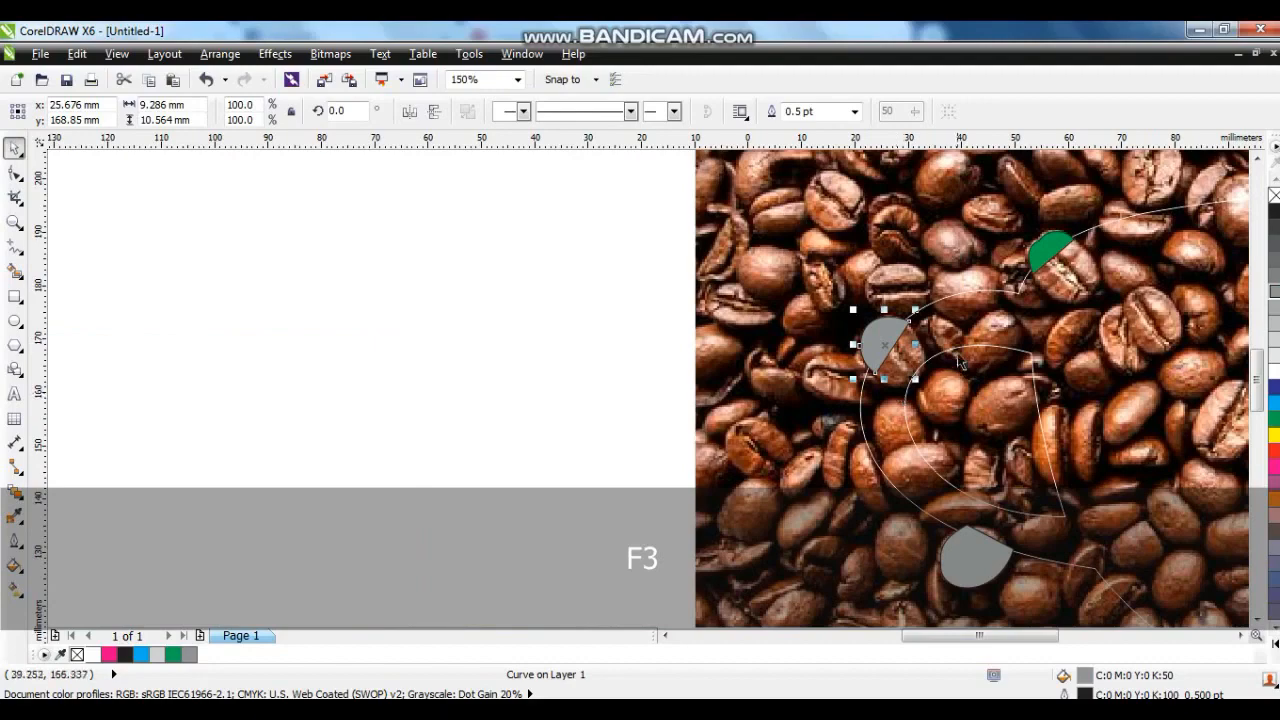
click(960, 366)
key(shift+F2)
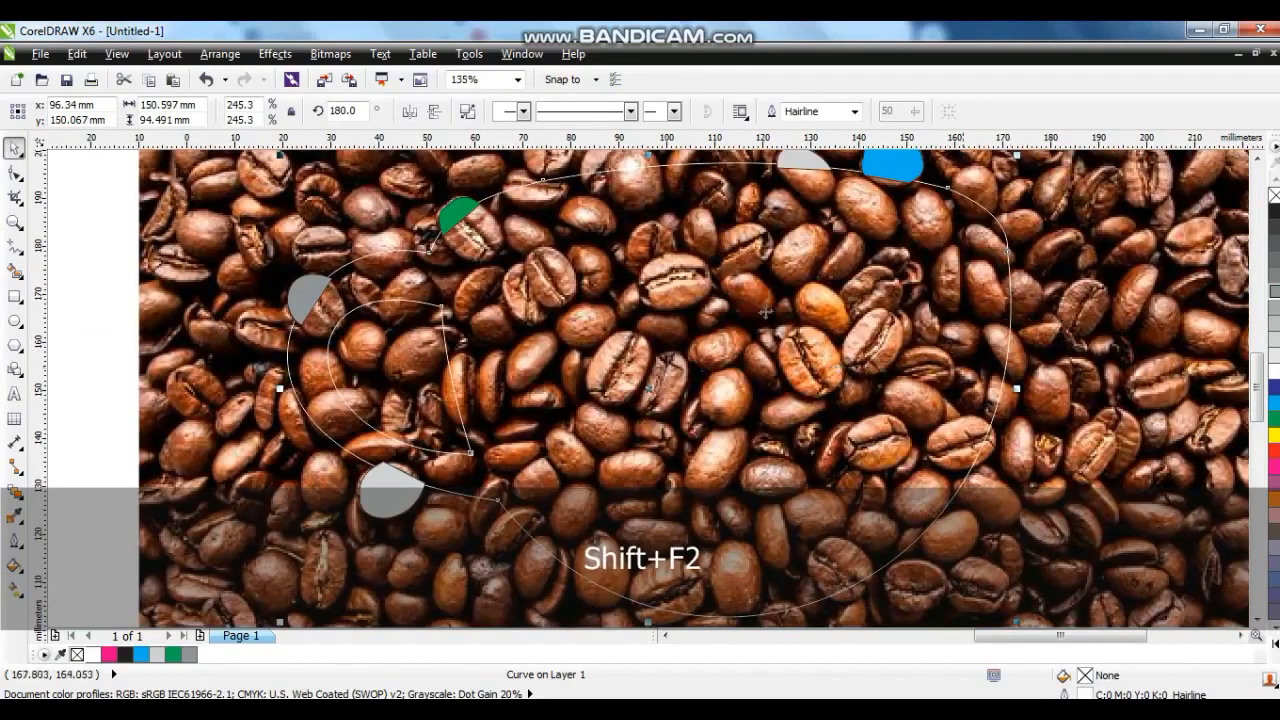
key(z)
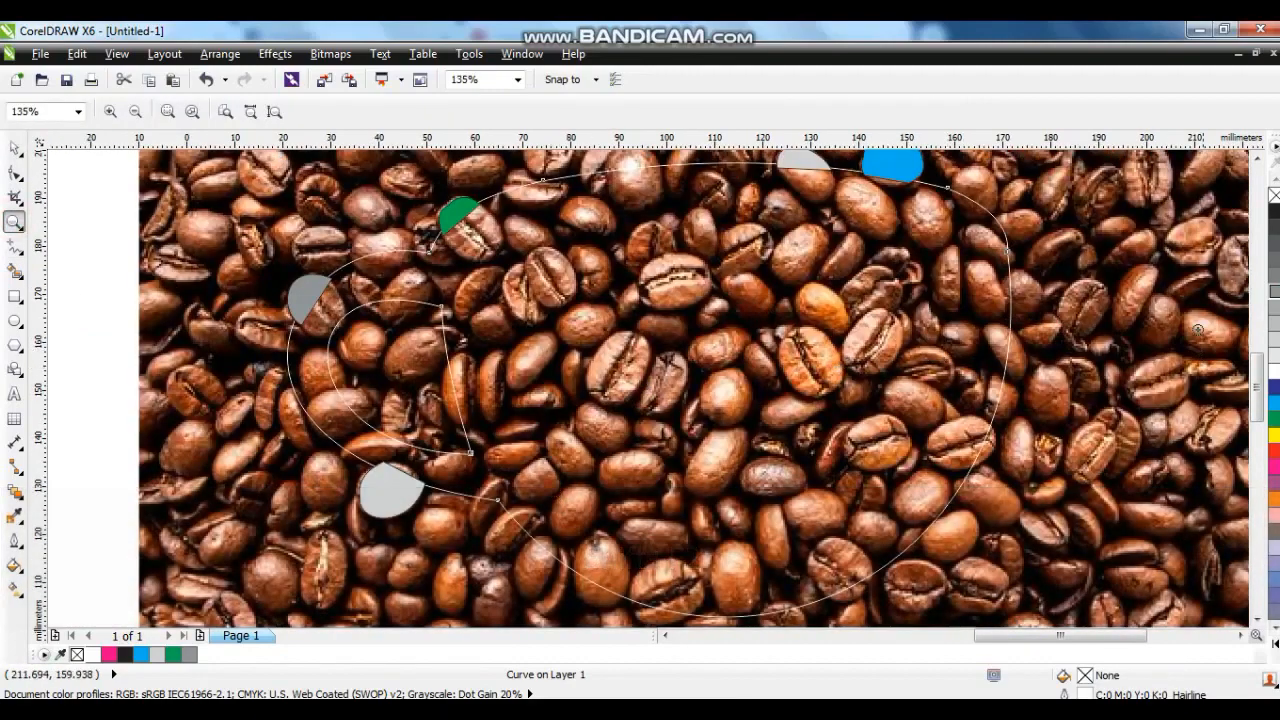
click(982, 447)
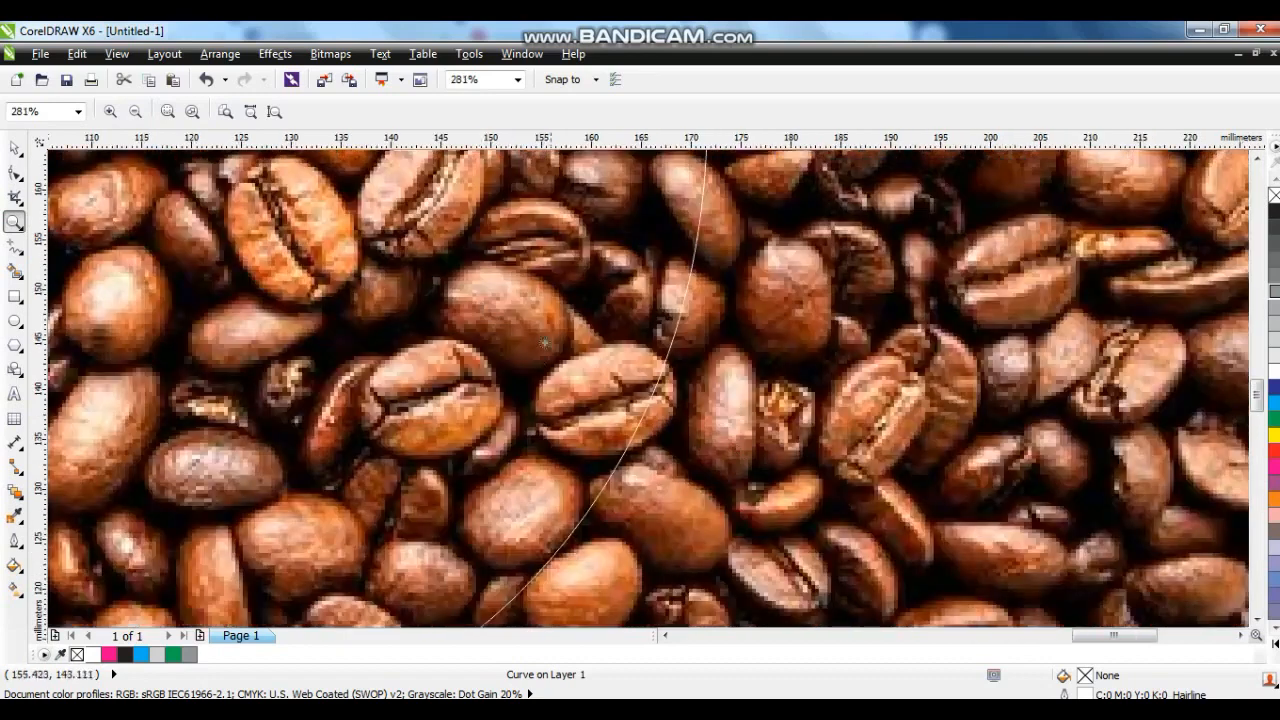
click(13, 247)
click(652, 349)
click(615, 452)
click(615, 452)
click(649, 349)
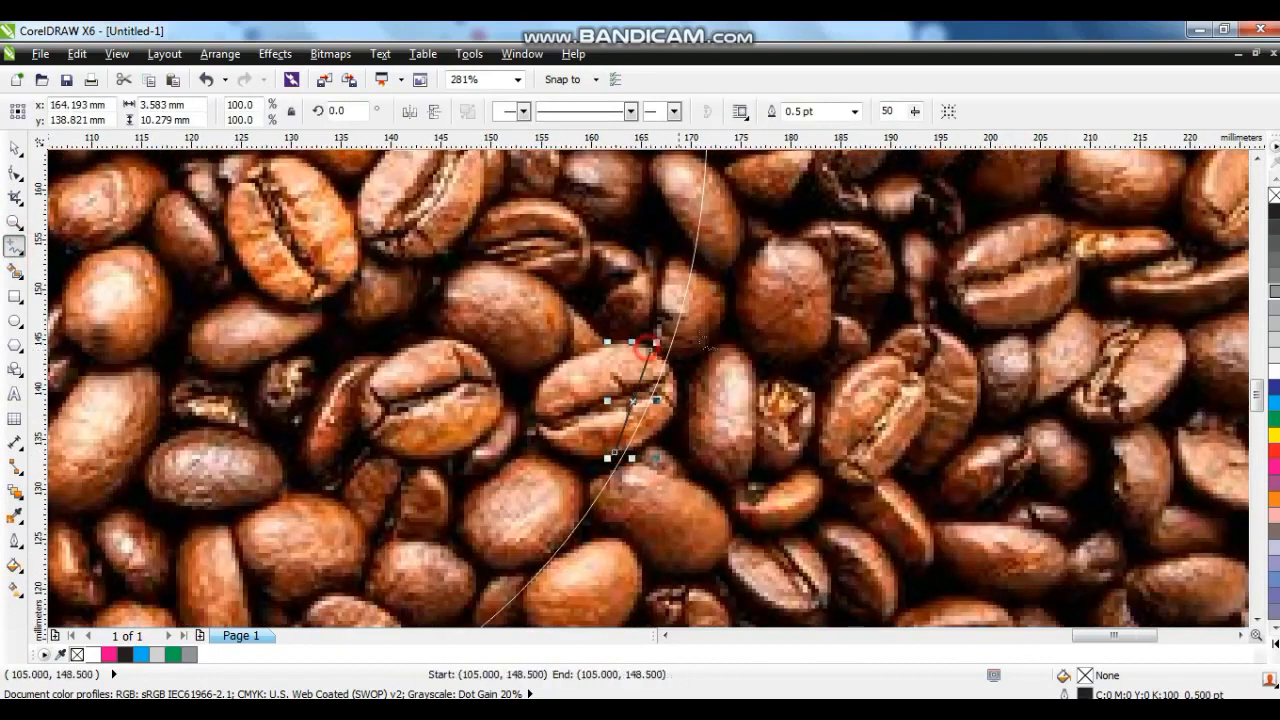
Convert the two-node outline's side to a curve and bend it around the split bean's outer edge.
click(14, 173)
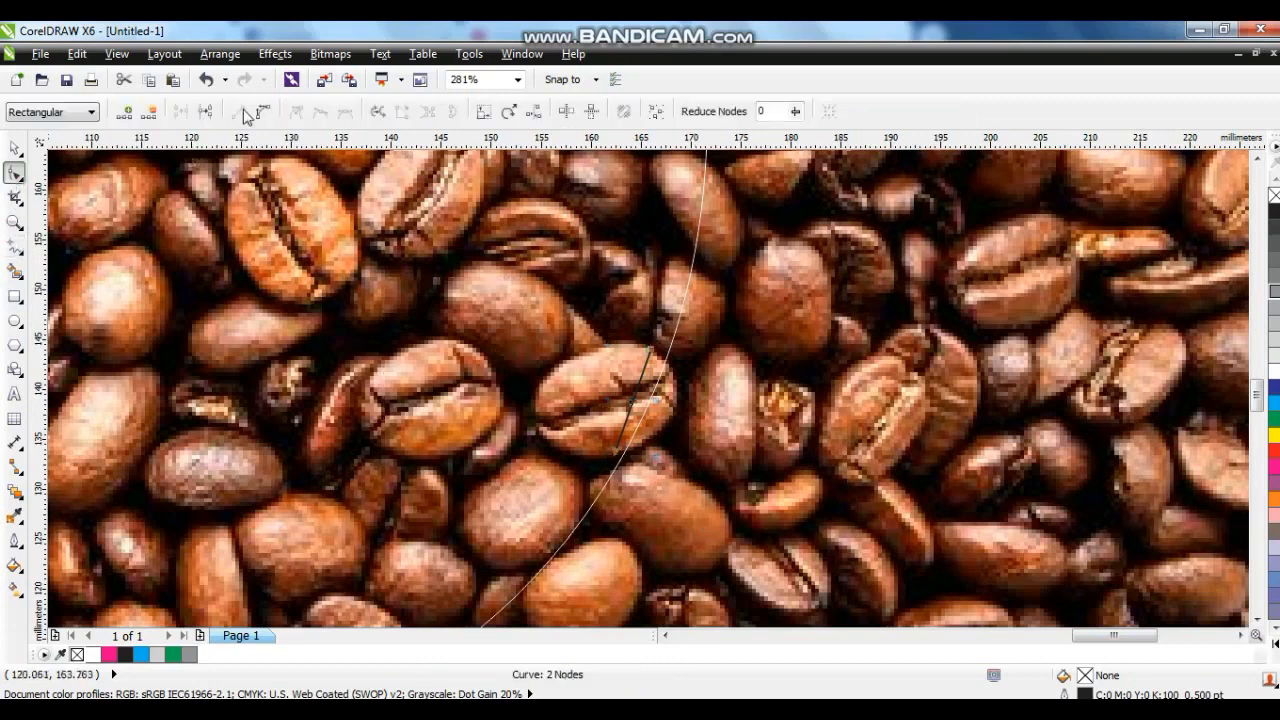
click(662, 396)
drag(640, 387, 677, 403)
key(ctrl+z)
click(678, 409)
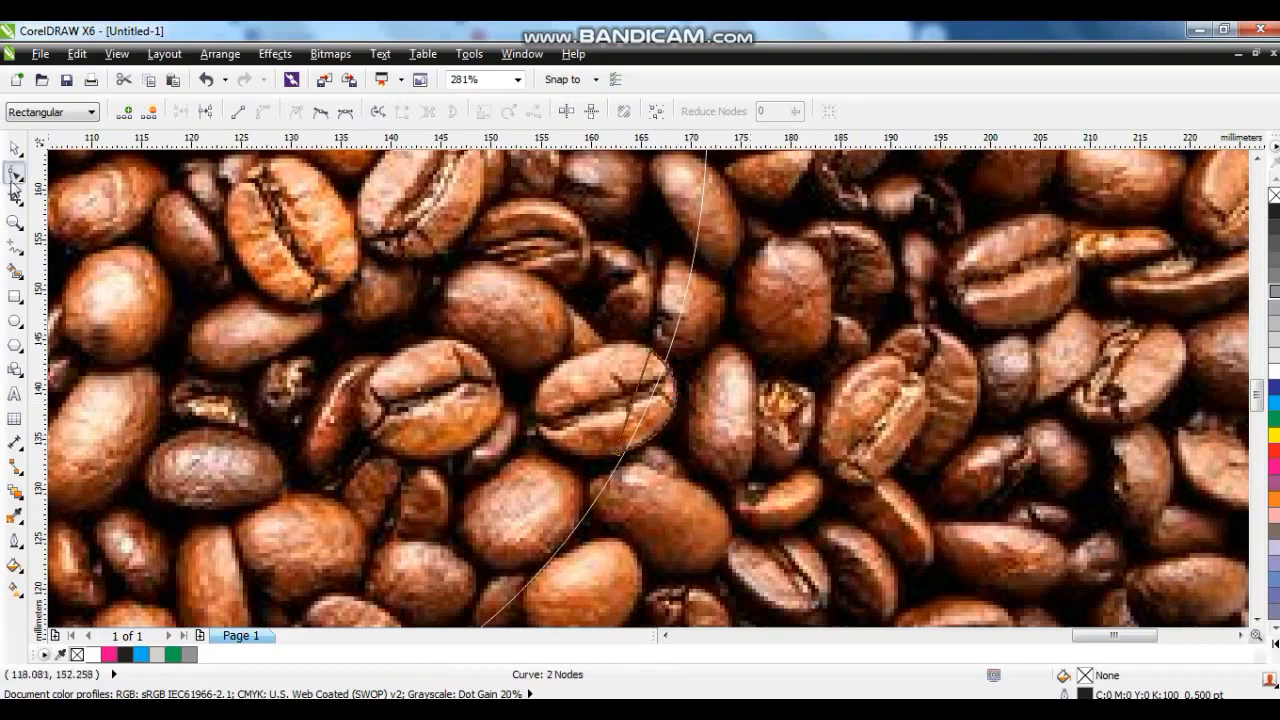
Duplicate the coffee-bean photo in place and PowerClip one copy inside the cup outline.
click(14, 147)
click(924, 378)
key(F3)
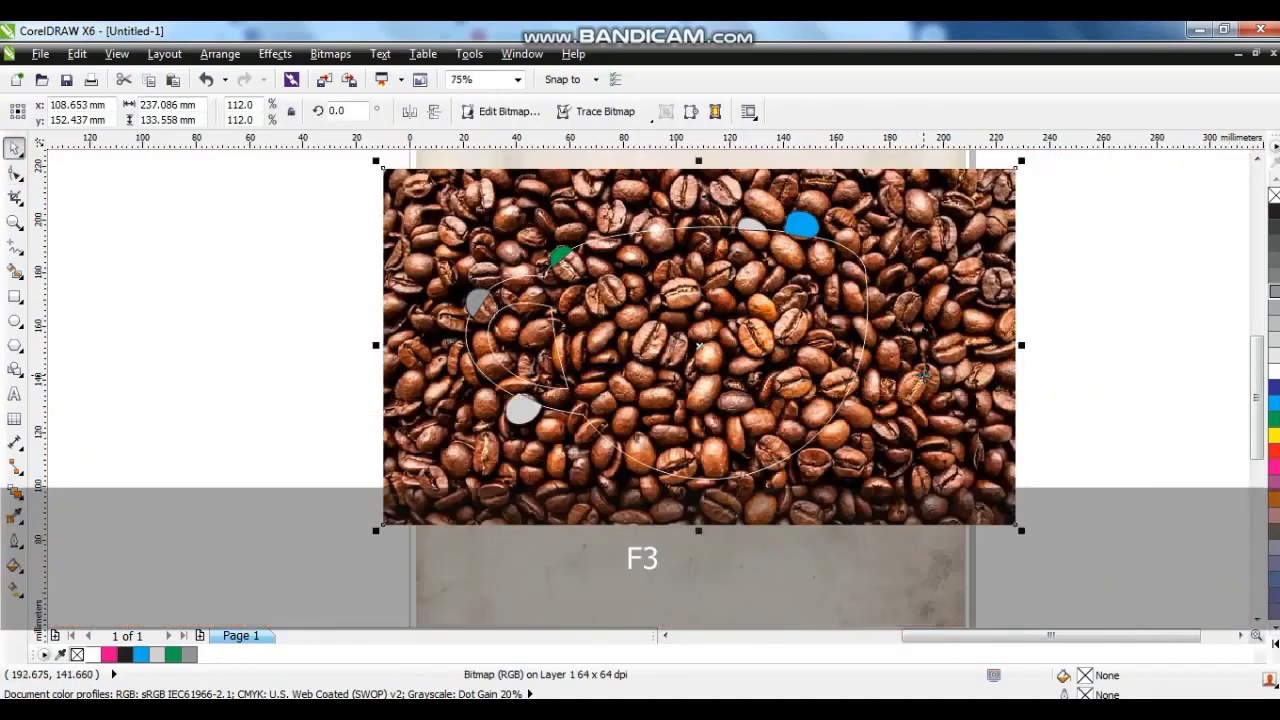
key(Escape)
click(484, 236)
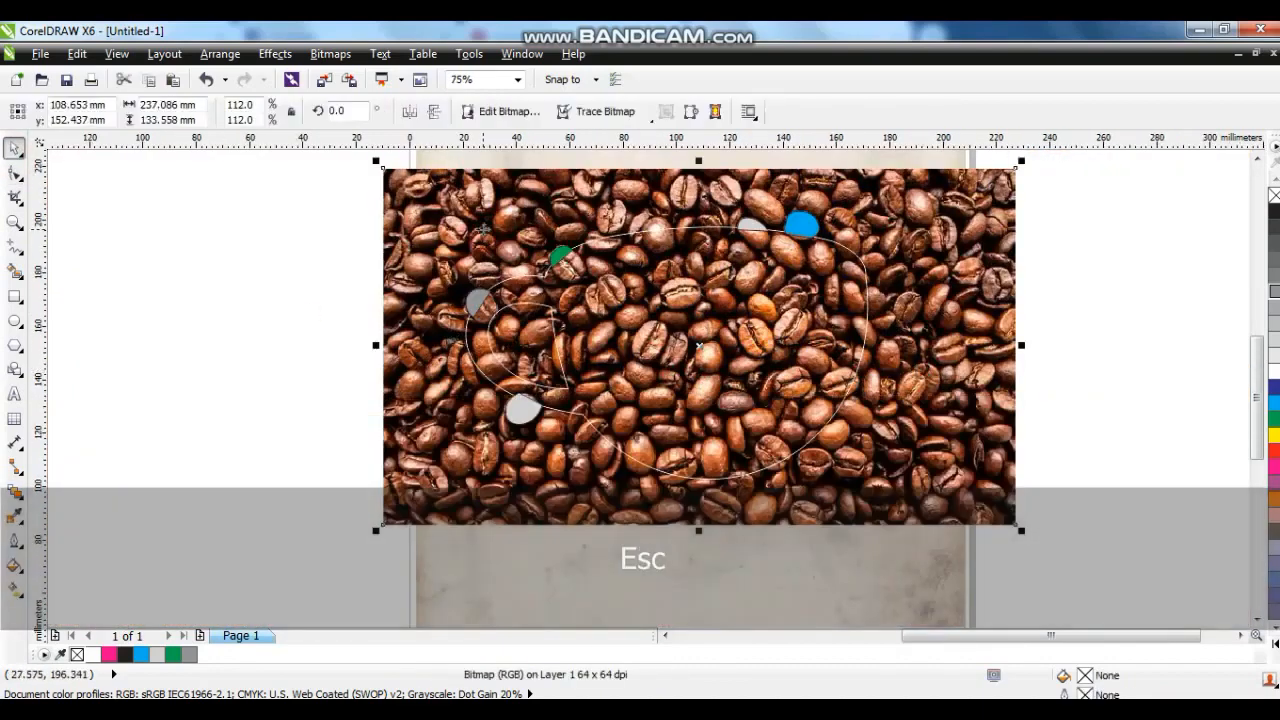
key(KP_Add)
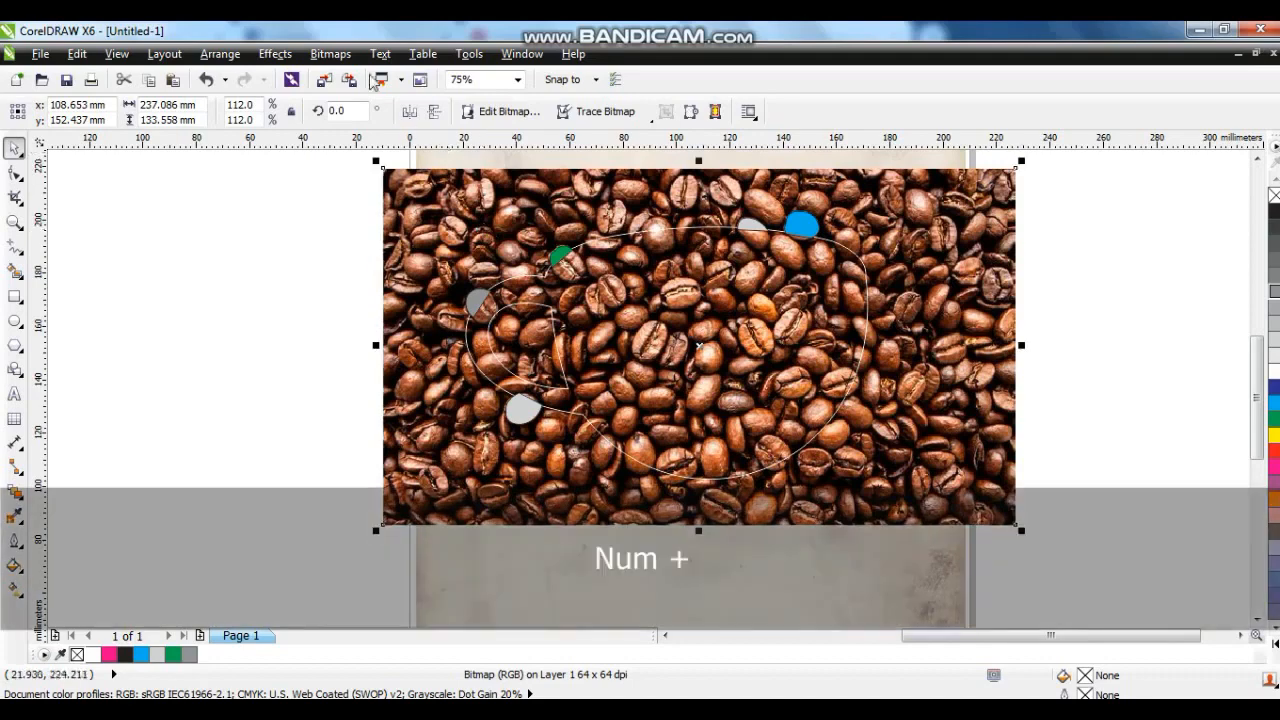
click(275, 53)
mouse_move(349, 319)
click(490, 320)
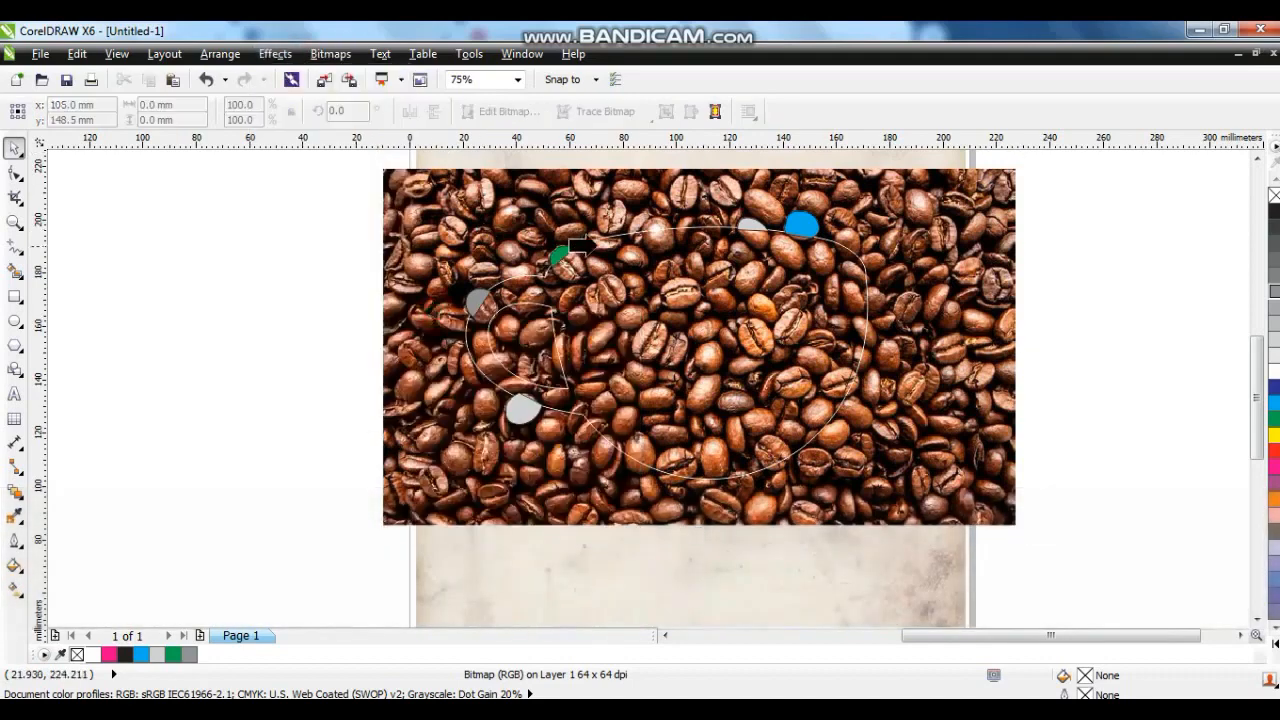
click(588, 240)
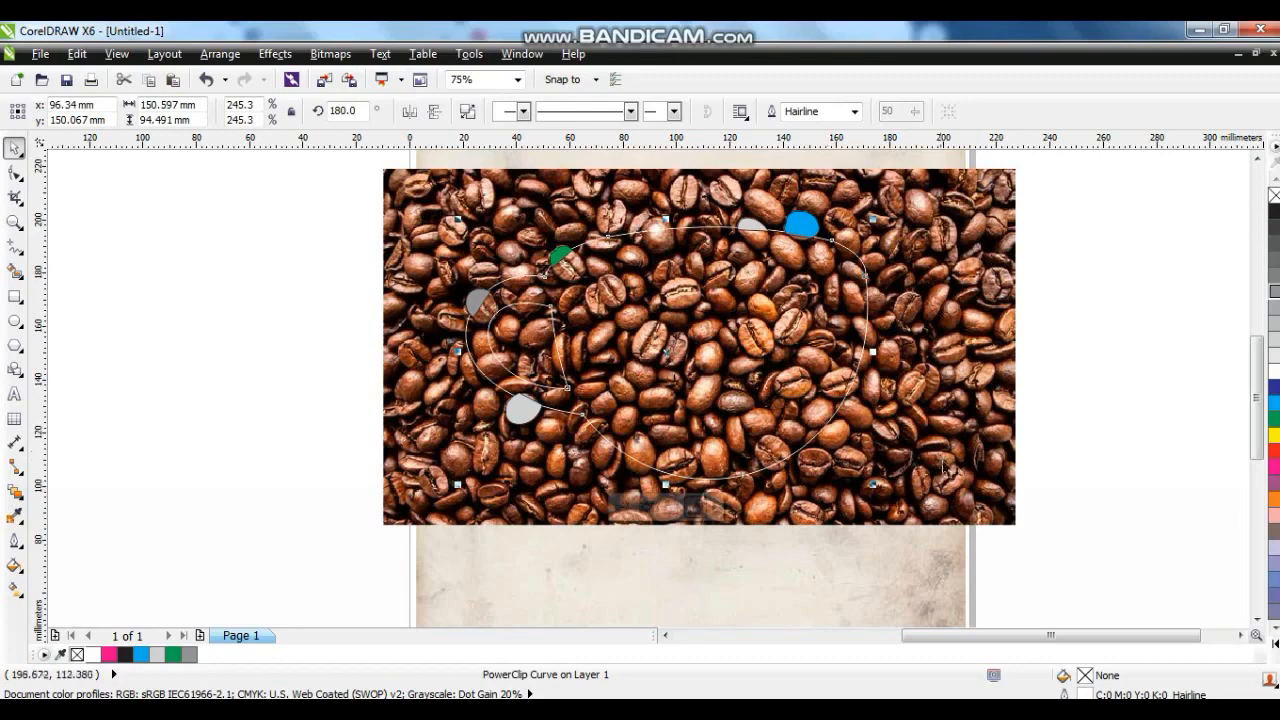
Try moving the remaining bean photo horizontally off the page, and undo the move.
key(F3)
drag(937, 439, 547, 510)
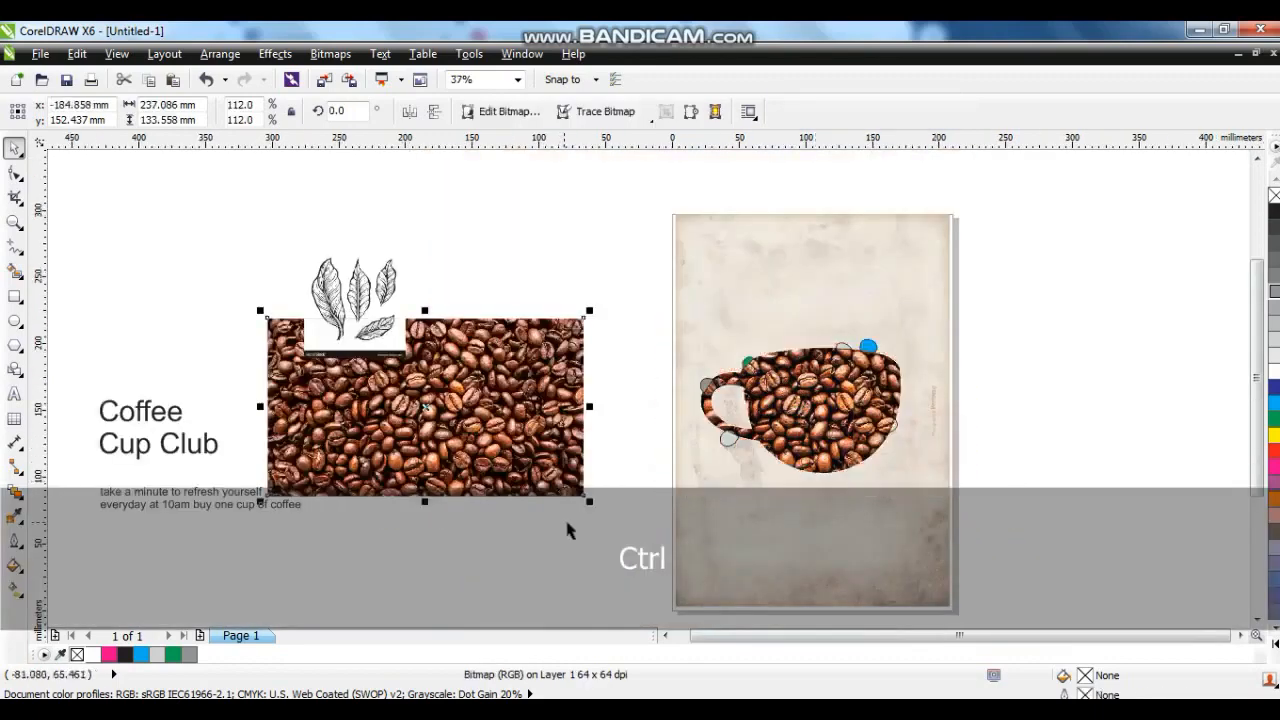
key(ctrl+z)
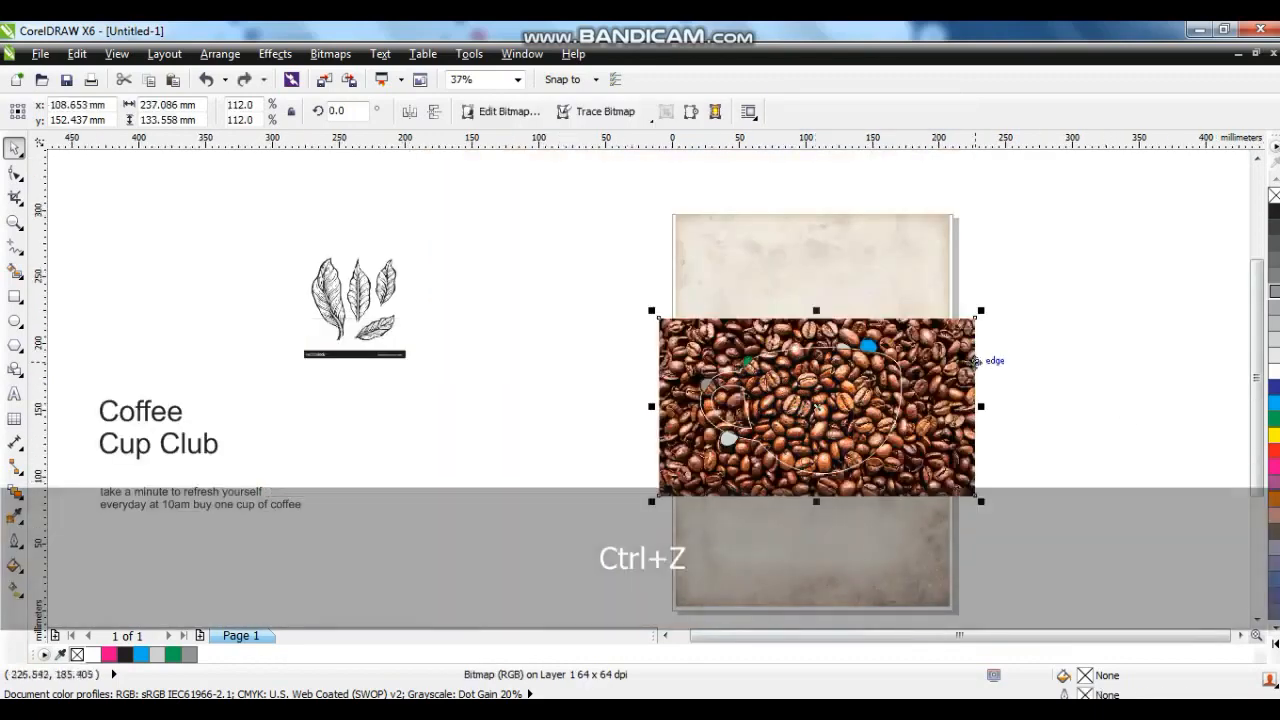
click(276, 54)
mouse_move(379, 320)
click(455, 320)
key(Escape)
Fill the six traced bean shapes with yellow and weld them into a single curve.
drag(577, 288, 928, 482)
click(1274, 438)
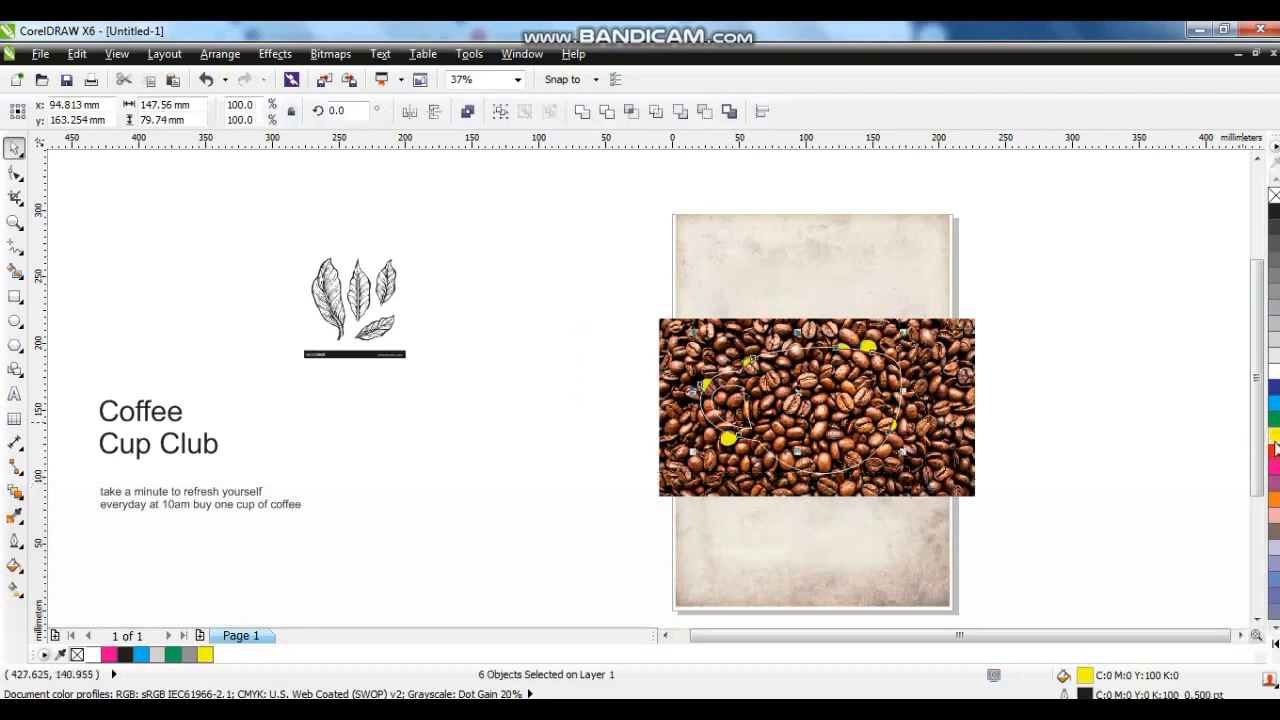
click(589, 118)
PowerClip the remaining coffee-bean photo inside the welded yellow bean shapes.
click(931, 345)
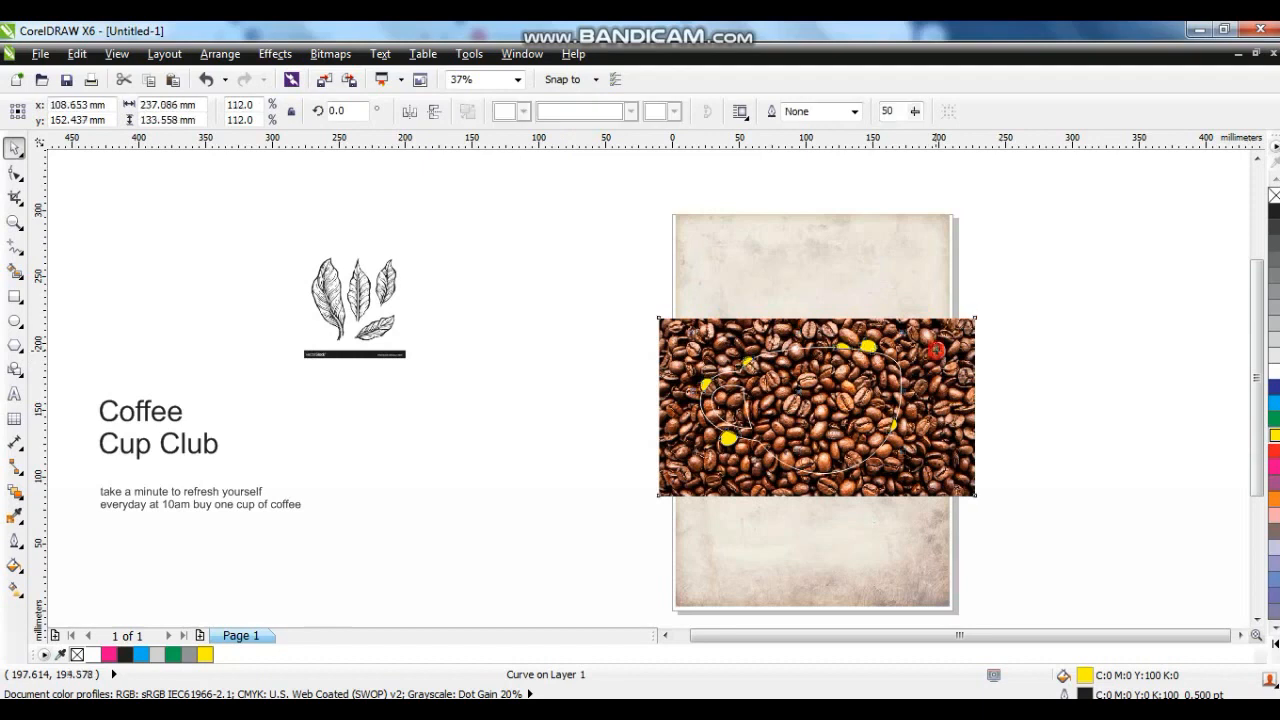
click(274, 54)
mouse_move(364, 325)
click(440, 320)
click(728, 360)
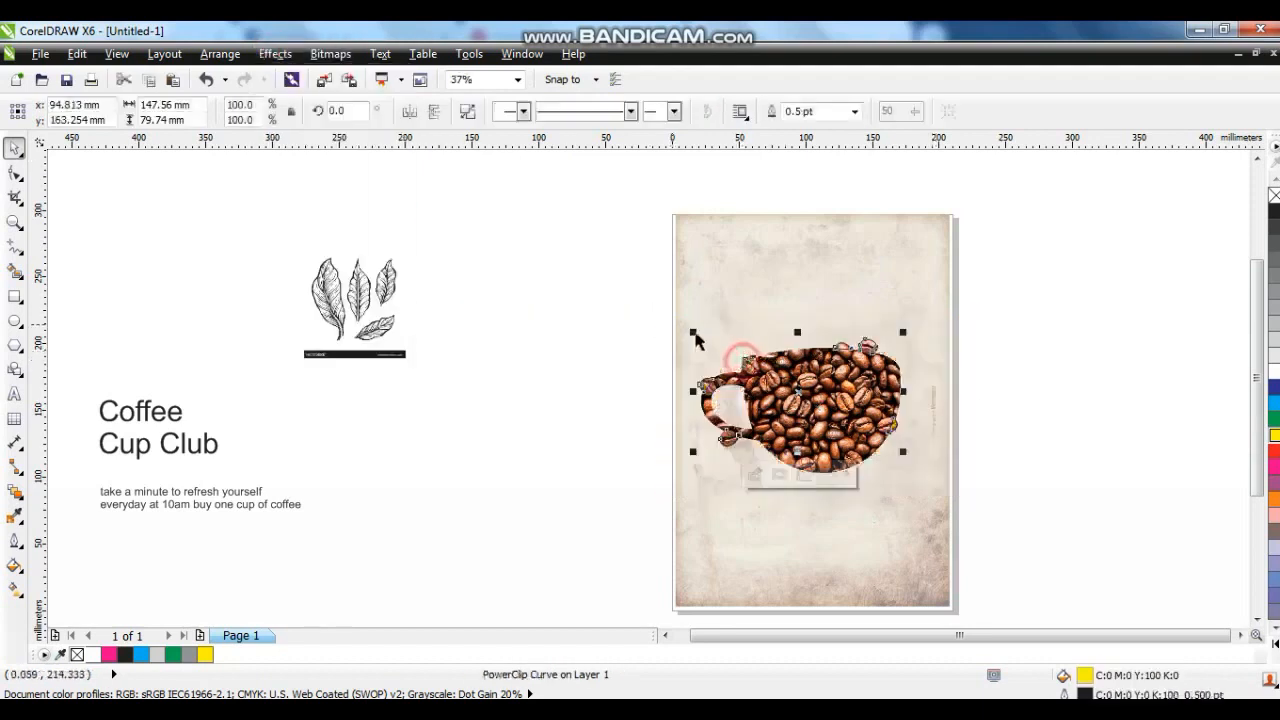
click(1171, 271)
Examine the bean-filled cup and the whole beans protruding from its edge, both close up and on the full page.
click(908, 251)
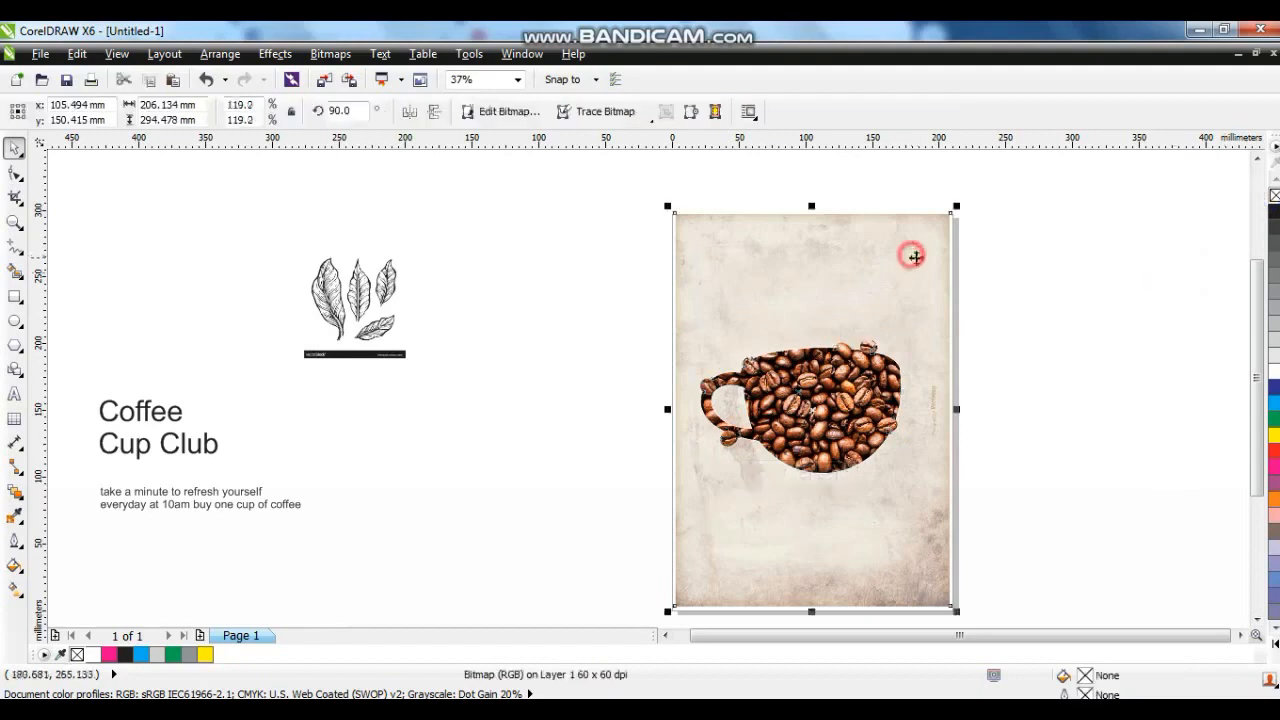
key(shift+F2)
key(Escape)
click(1027, 281)
click(632, 388)
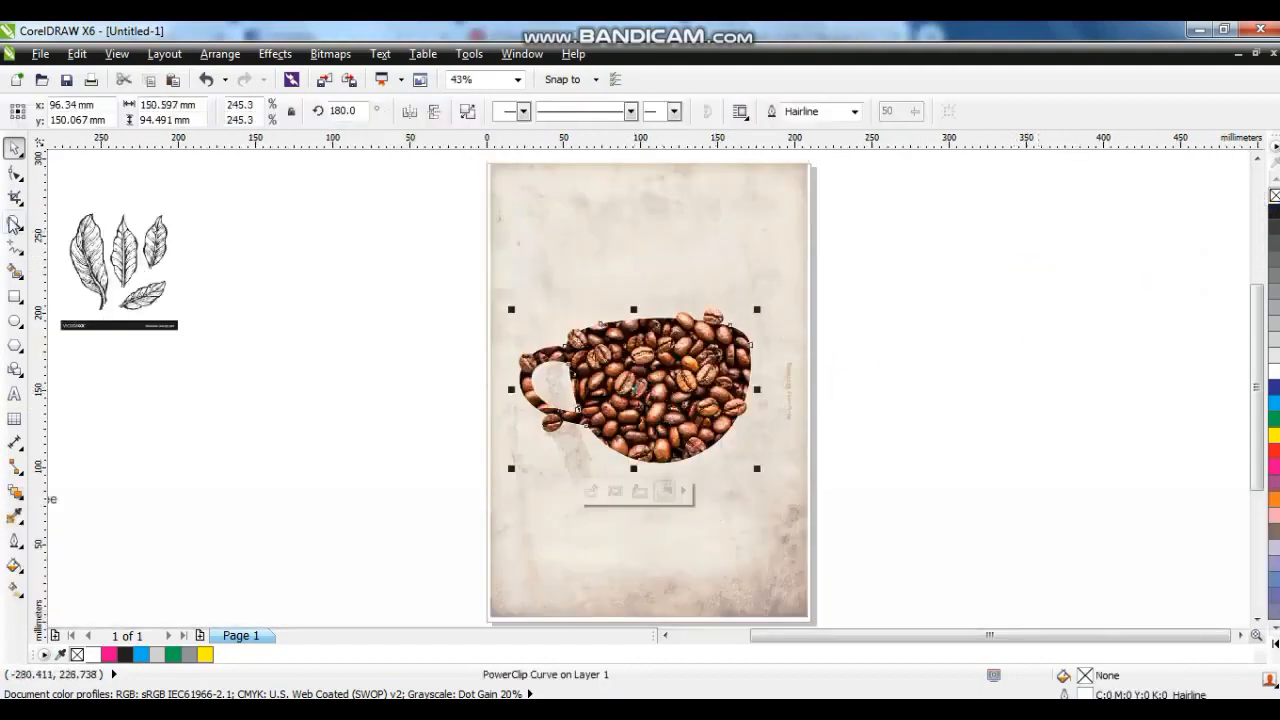
click(14, 222)
drag(452, 258, 969, 545)
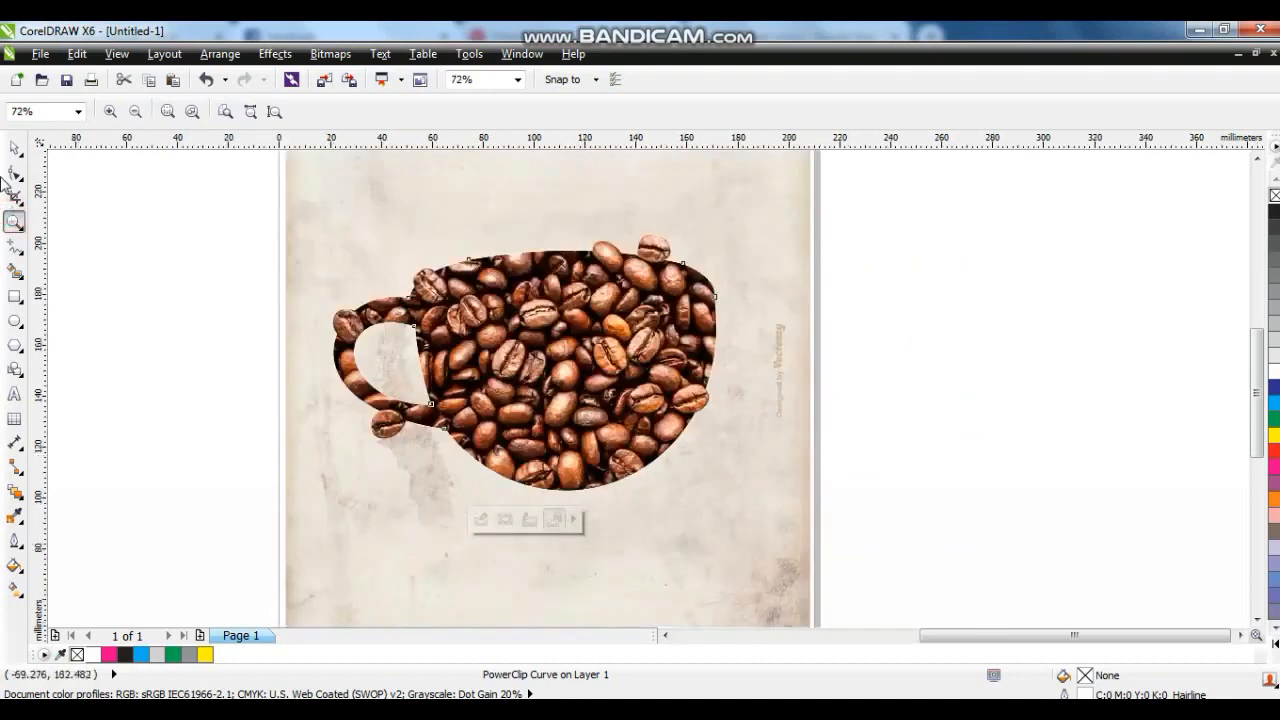
click(12, 150)
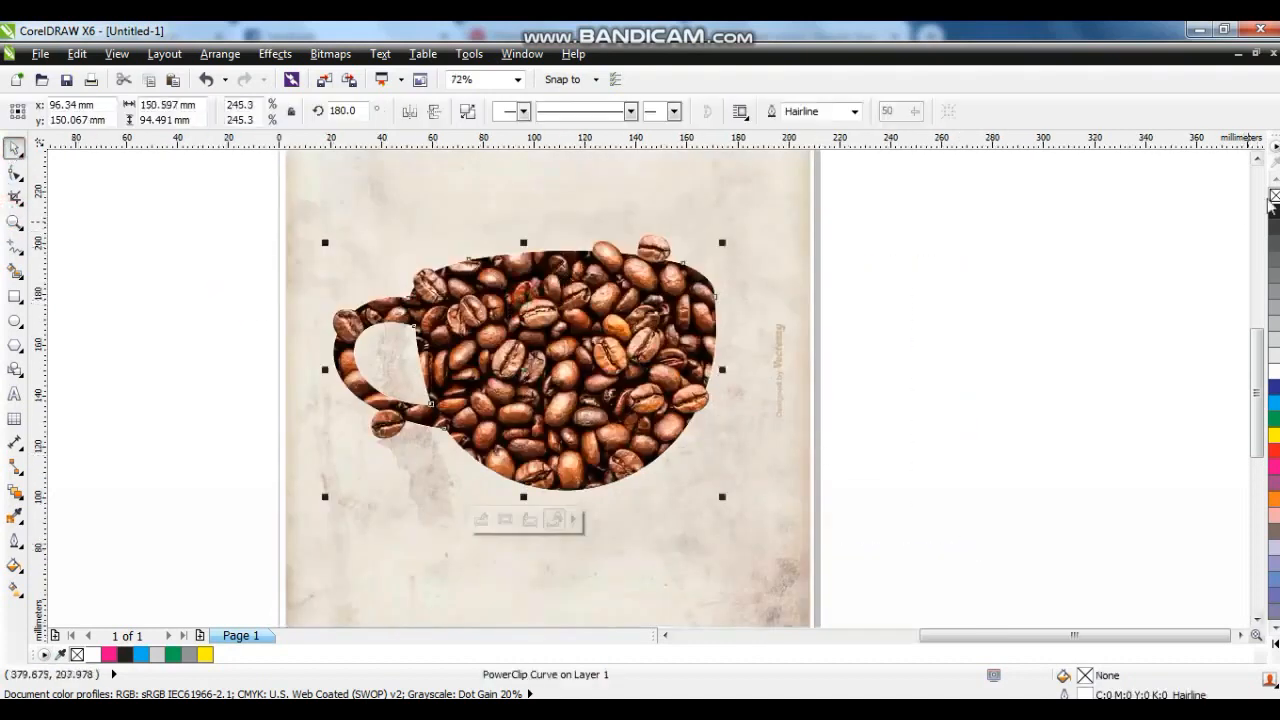
click(1081, 320)
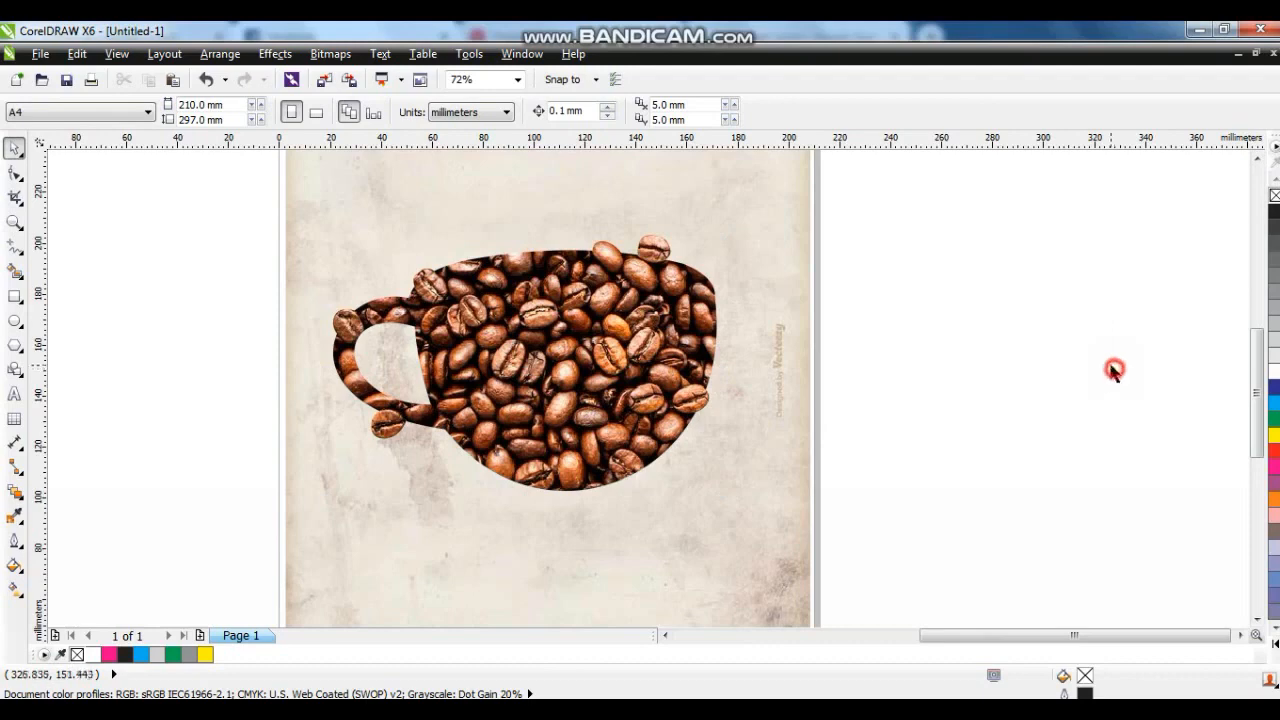
click(717, 563)
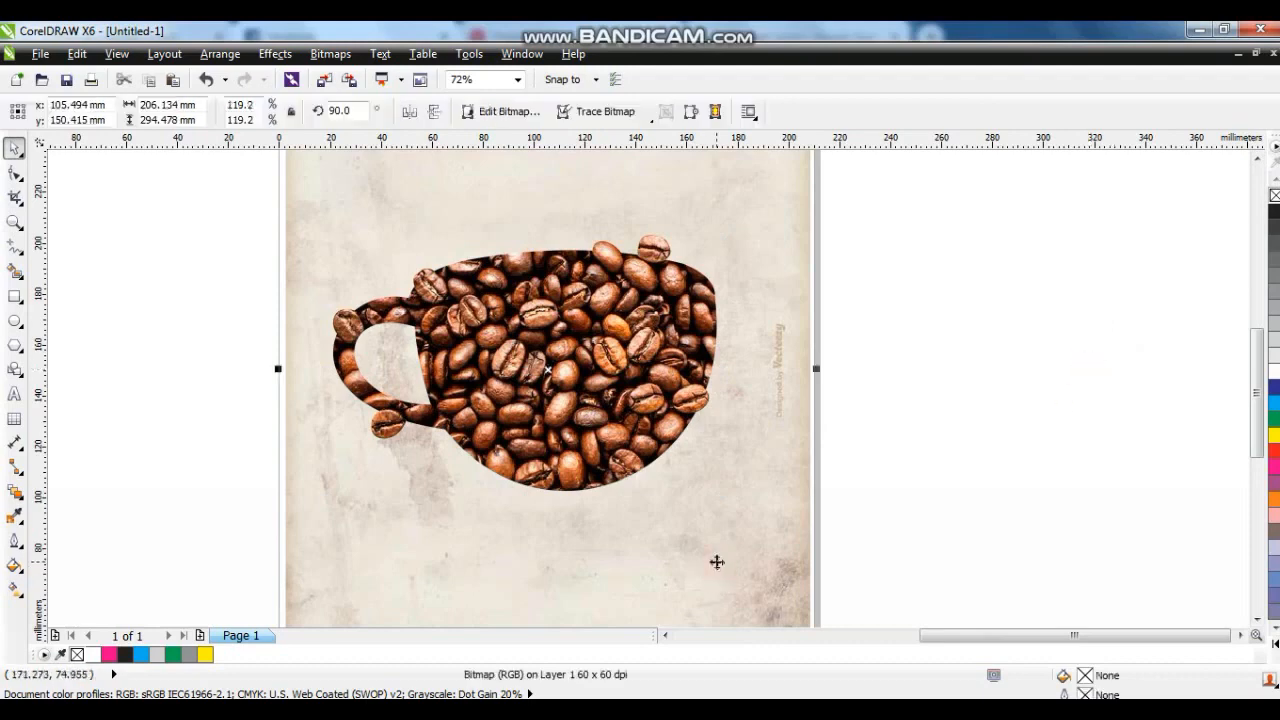
key(shift+F2)
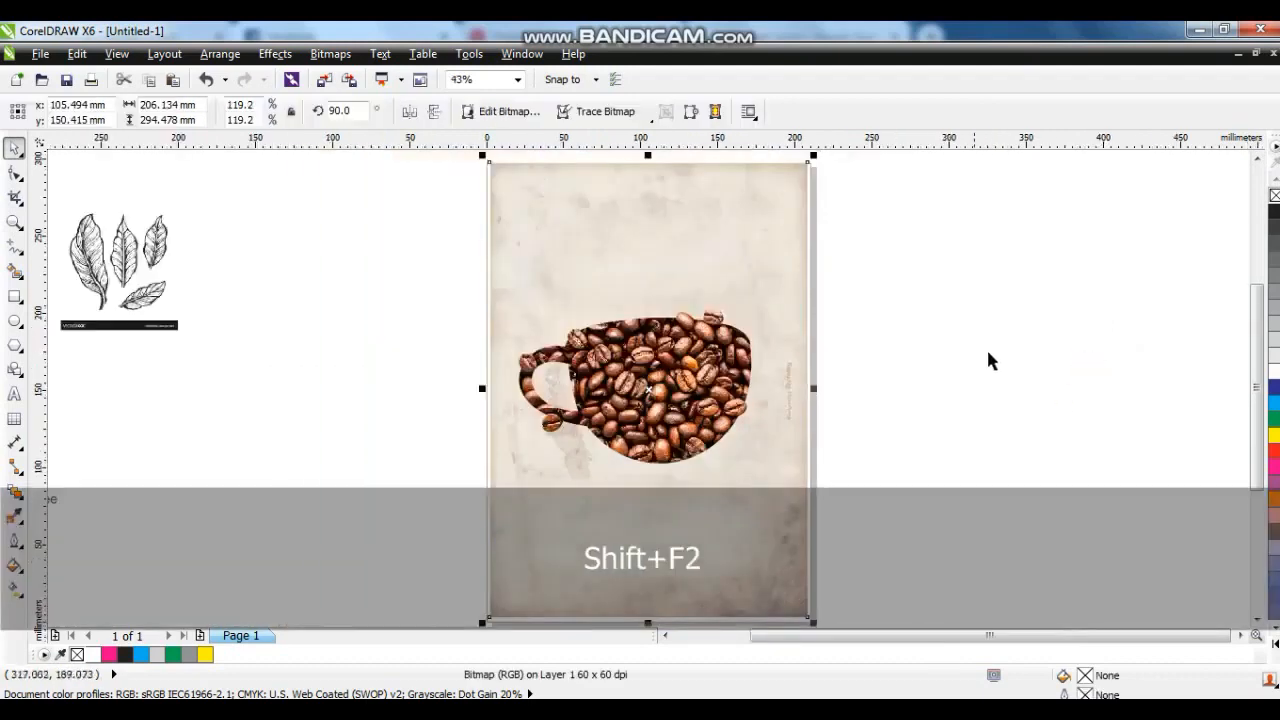
click(982, 345)
Move the leaf illustration into the empty space beside the page and enlarge it proportionally to about 145.5 by 156.9 mm.
drag(140, 272, 313, 317)
drag(357, 252, 415, 192)
key(shift+F2)
Convert the leaf illustration to an 8-bit grayscale bitmap at 300 dpi with anti-aliasing and a transparent background.
click(330, 54)
click(375, 77)
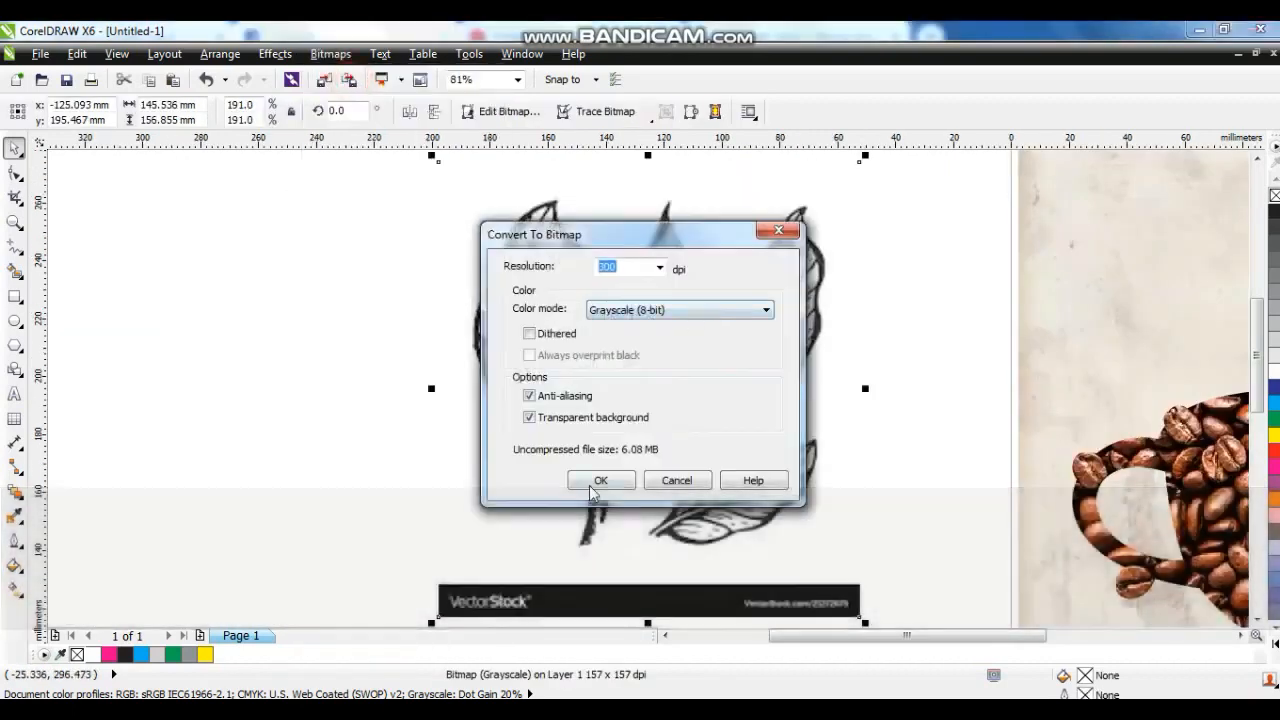
key(Return)
Convert the leaf bitmap to 1-bit black and white using a non-halftone conversion method.
click(345, 56)
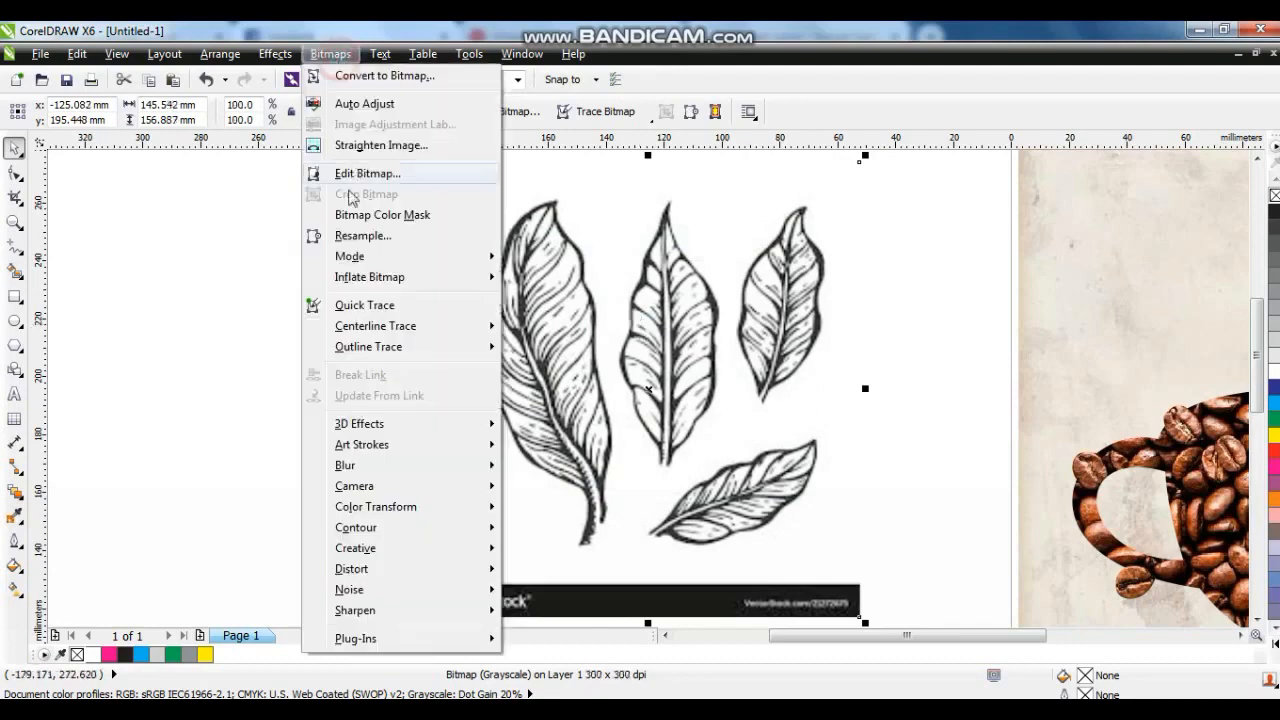
mouse_move(343, 257)
click(574, 258)
click(620, 408)
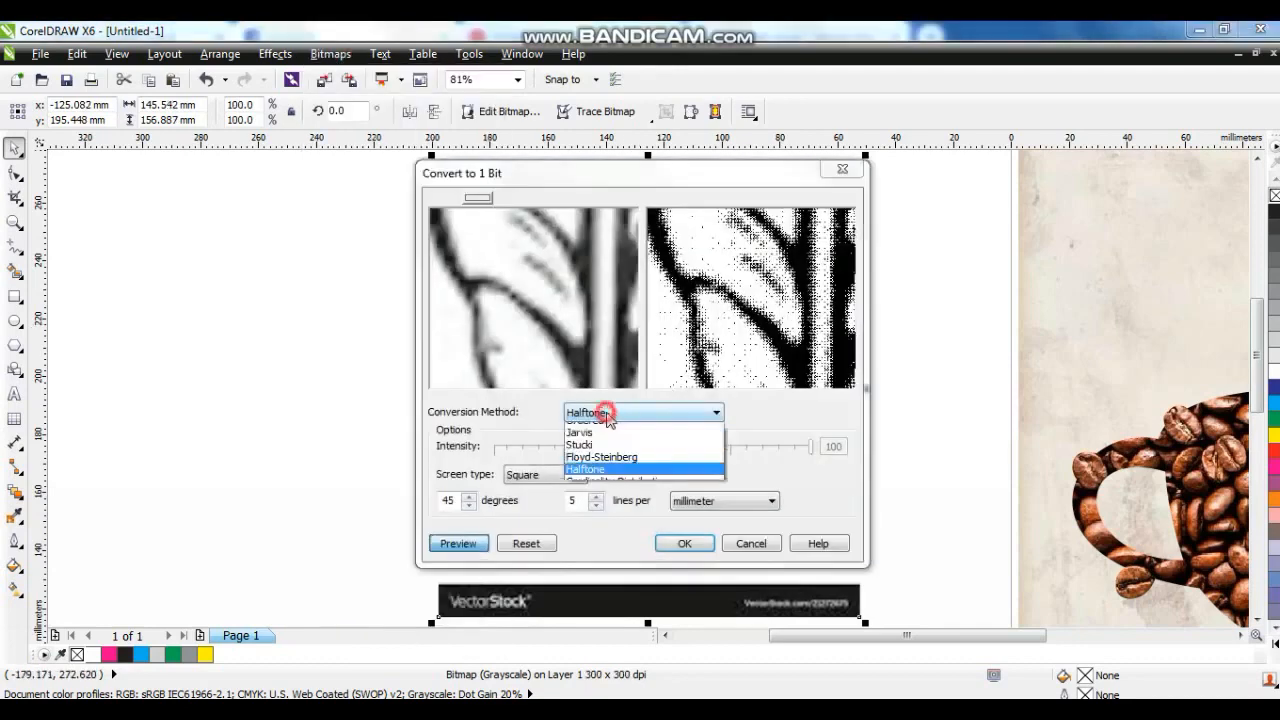
click(600, 422)
click(675, 542)
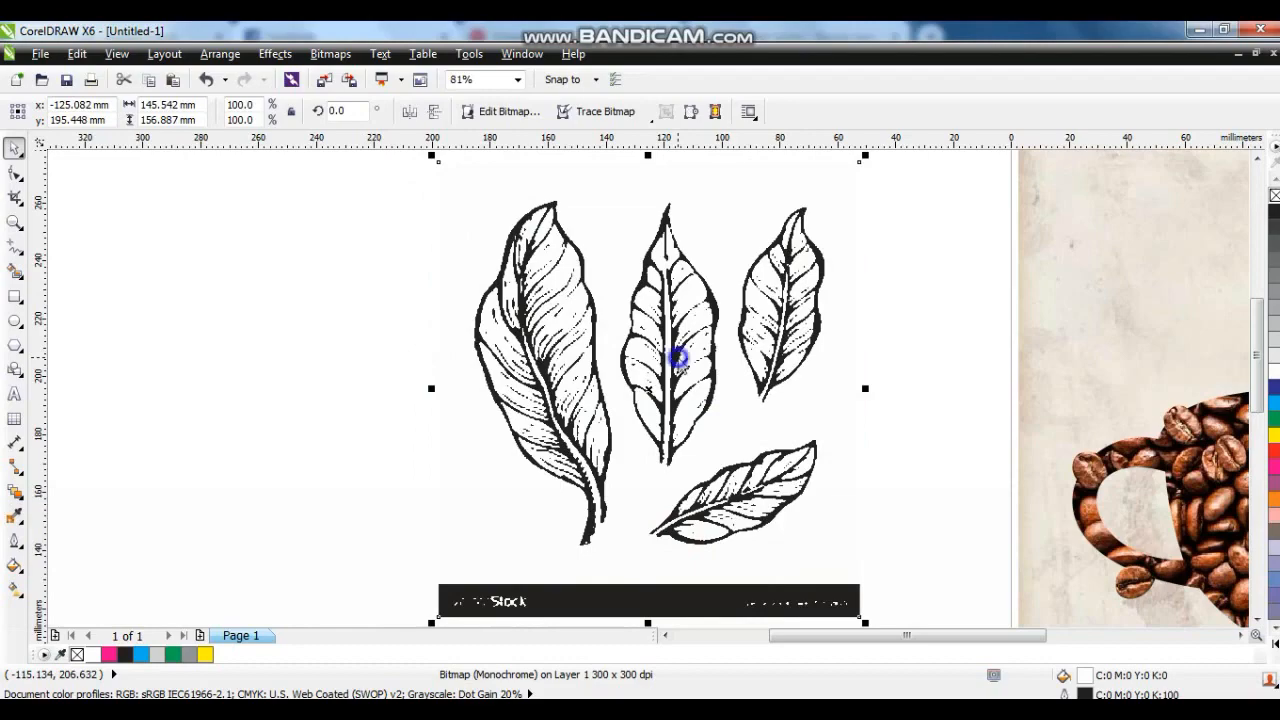
Outline-trace the leaf bitmap as a high quality image with the background removed, and move the traced group left of the original.
right_click(678, 360)
mouse_move(748, 99)
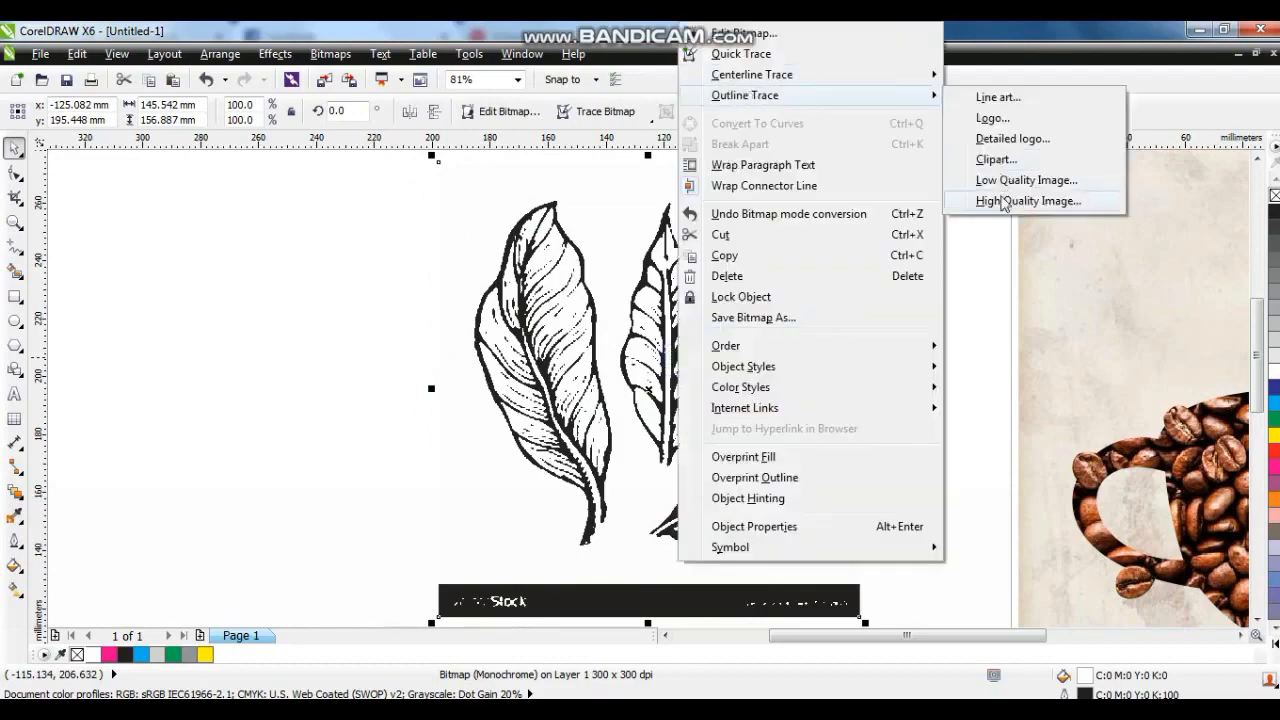
click(1003, 201)
click(588, 412)
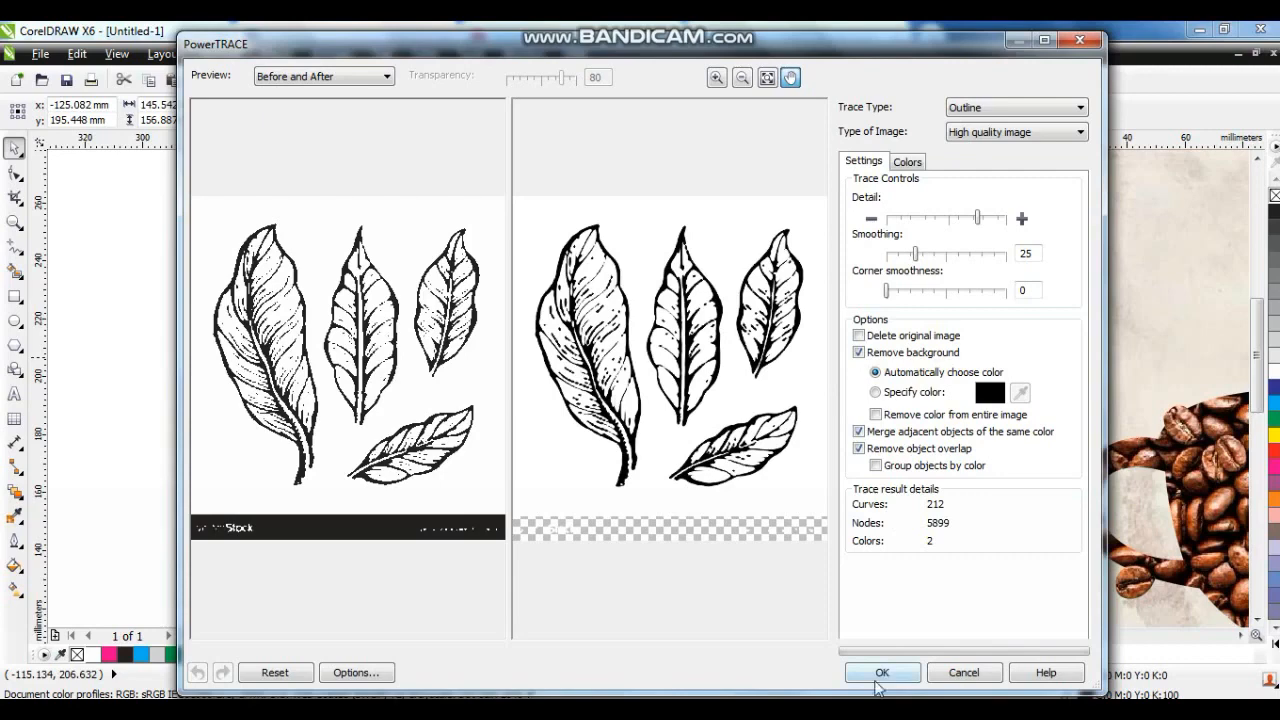
click(878, 673)
drag(688, 364, 213, 354)
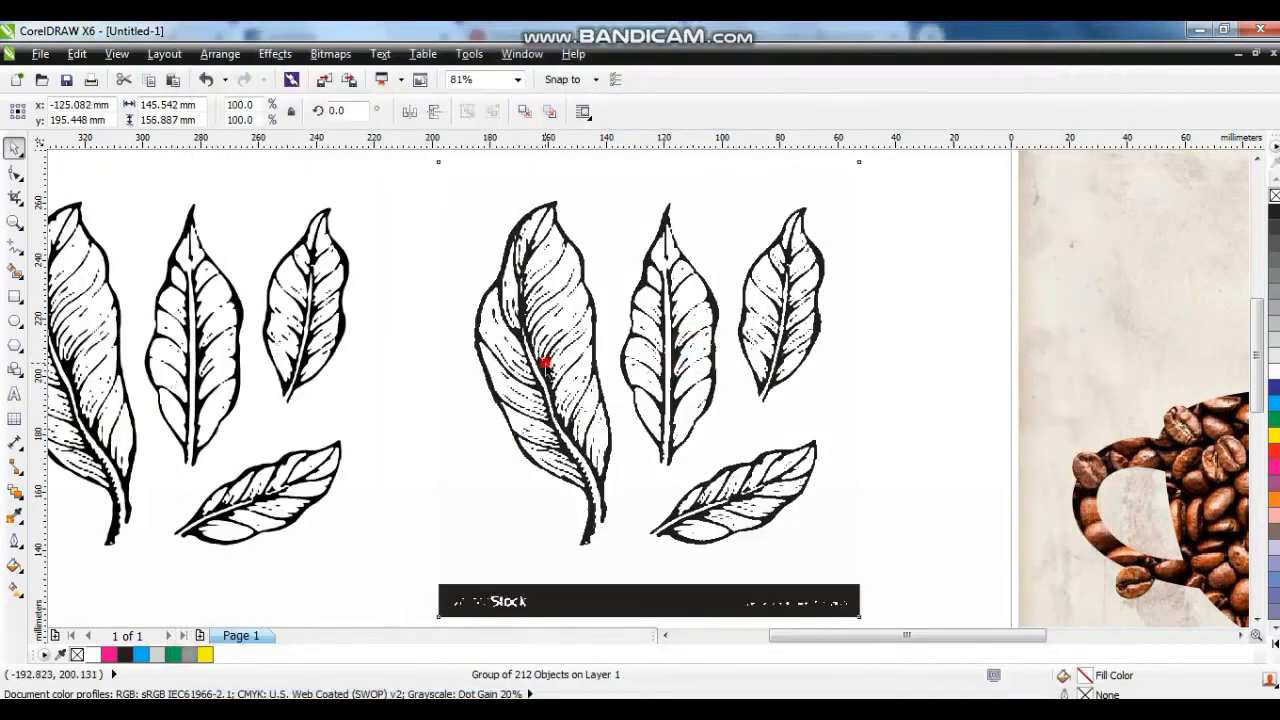
Delete the original leaf bitmap, shift the traced leaf group toward its place, and ungroup the traced objects.
click(546, 363)
key(Delete)
drag(331, 337, 504, 338)
click(467, 111)
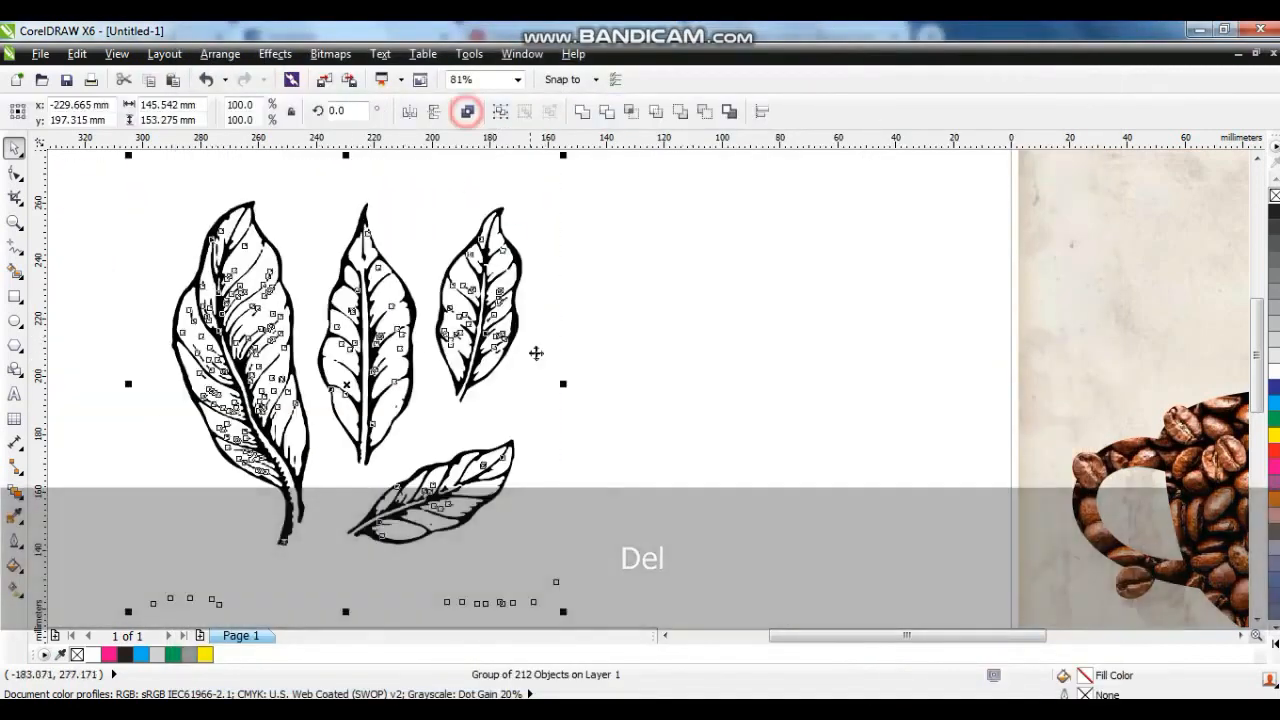
Delete the stray traced watermark pieces below the leaves.
key(F3)
key(Escape)
drag(603, 443, 316, 492)
key(Delete)
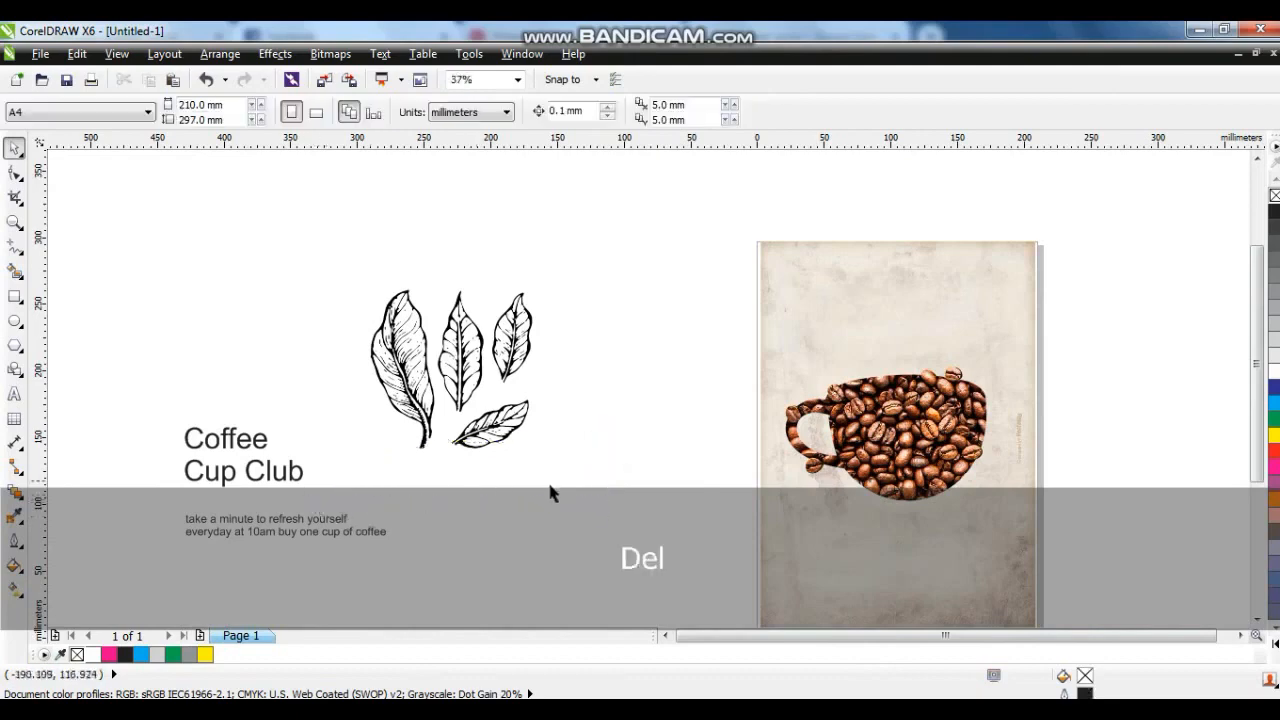
Delete the three smaller traced leaves, keeping only the large leaf.
drag(430, 252, 596, 460)
key(Delete)
drag(492, 456, 346, 266)
key(Delete)
Try filling all pieces of the large leaf with 60% black and undo the fill.
drag(470, 232, 360, 455)
key(shift+F2)
click(1277, 280)
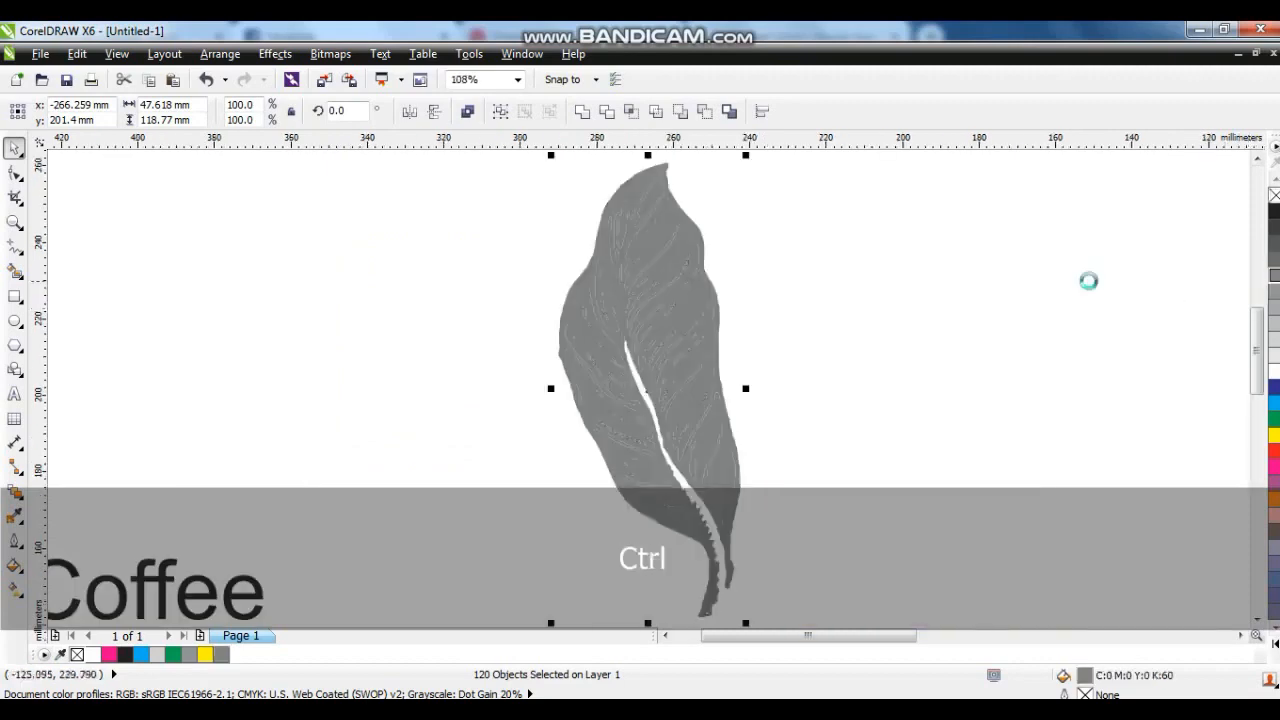
key(ctrl+z)
Delete the unneeded inner pieces and small stray specks from the large leaf, keeping its outline and main veins.
click(665, 252)
key(Delete)
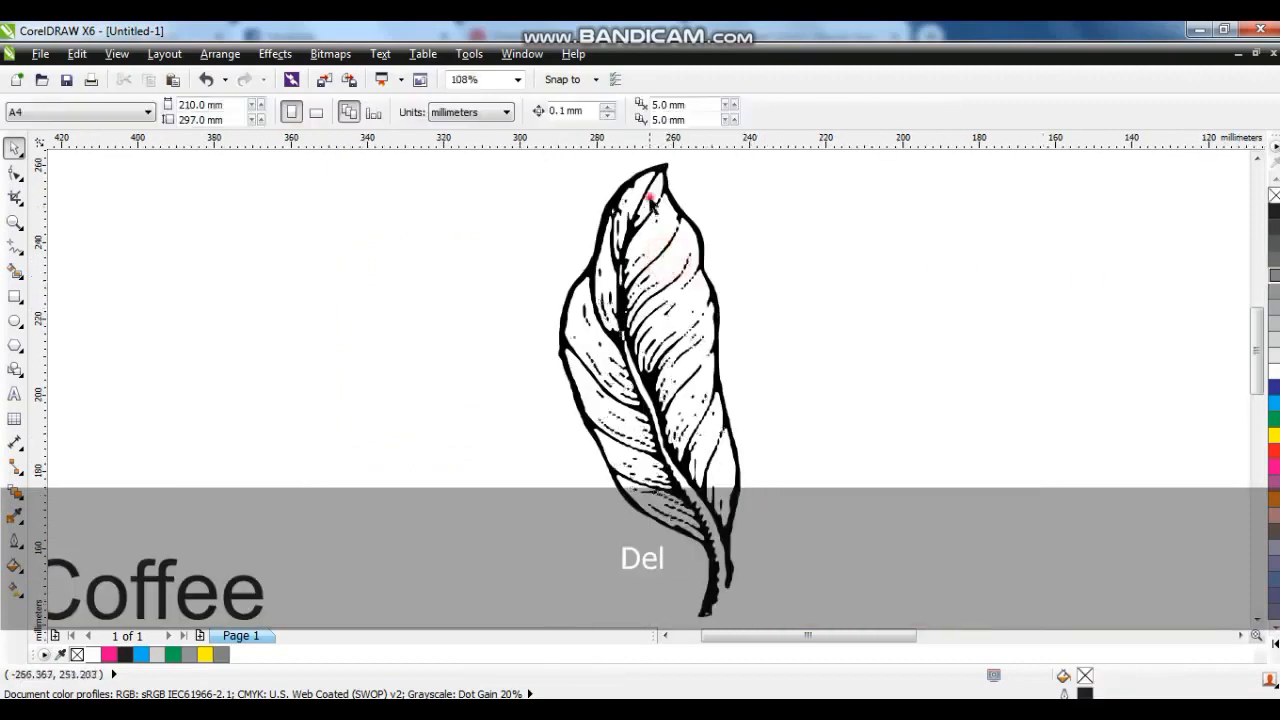
drag(500, 178, 816, 445)
key(Delete)
drag(440, 331, 793, 537)
key(Delete)
drag(783, 432, 702, 550)
drag(806, 471, 821, 500)
key(Delete)
click(480, 514)
scroll(480, 514, down, 1)
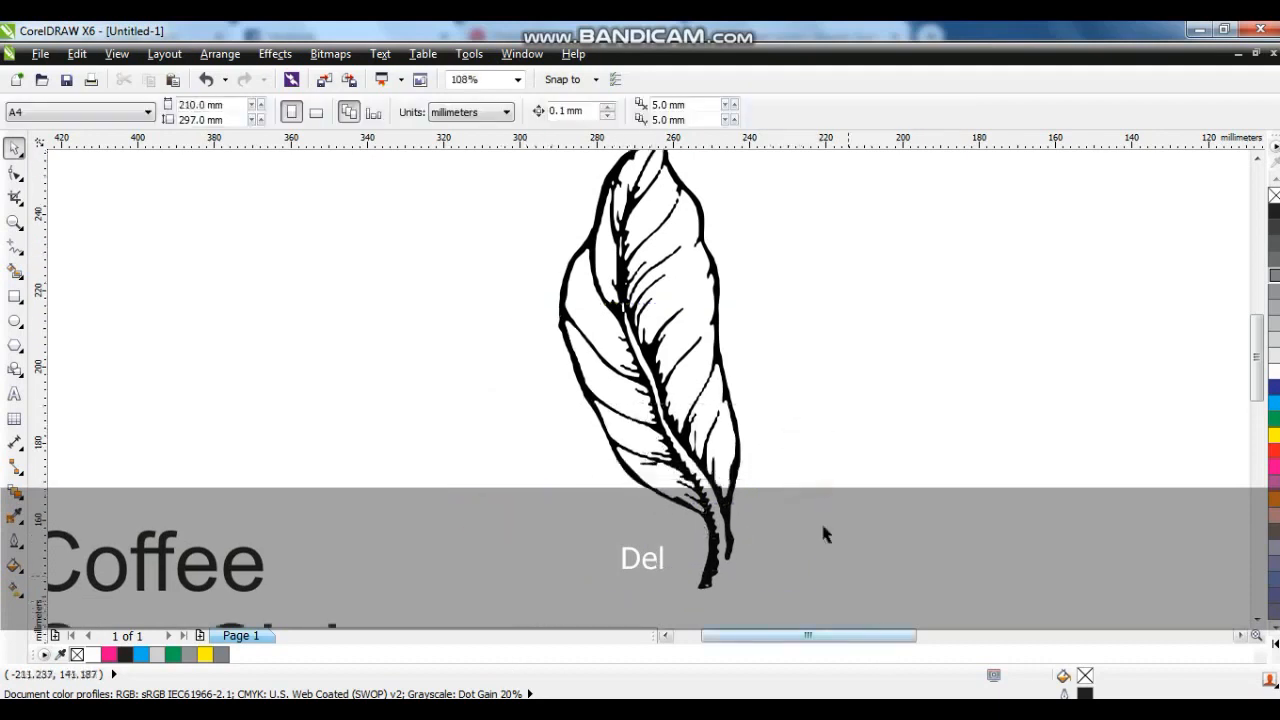
Move the cleaned leaf onto the upper-left part of the page and rotate it to about 309.6°.
click(688, 370)
key(F4)
drag(420, 325, 889, 260)
click(875, 262)
drag(921, 154, 1055, 225)
click(1055, 225)
key(shift+F2)
key(Escape)
Fill the leaf with a uniform dark maroon, C38 M100 Y66 K54.
click(585, 243)
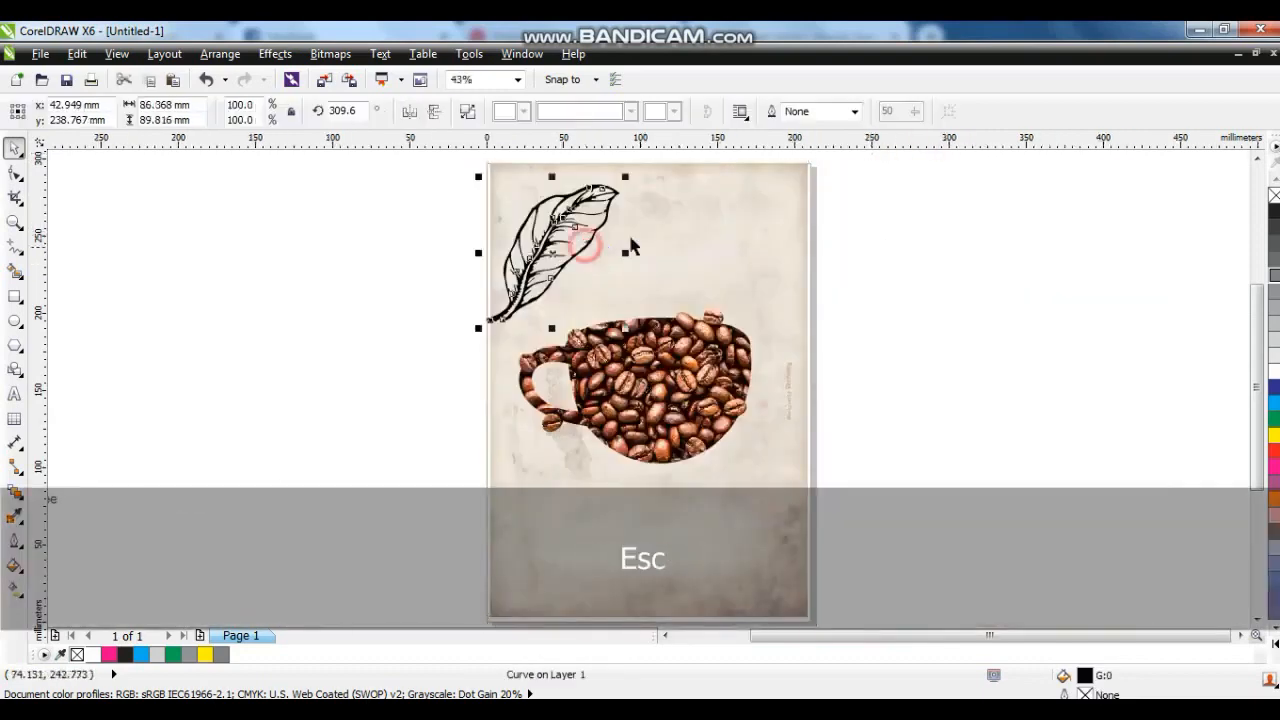
click(14, 568)
click(88, 430)
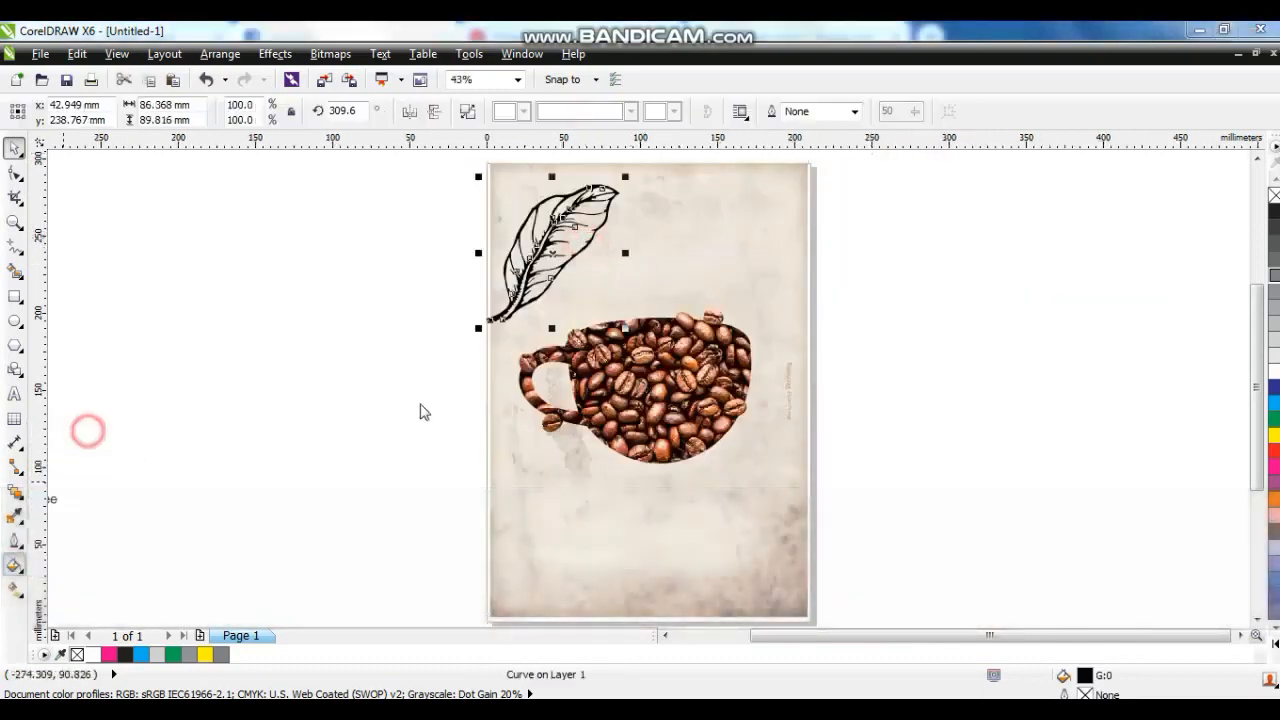
drag(627, 403, 617, 416)
click(665, 516)
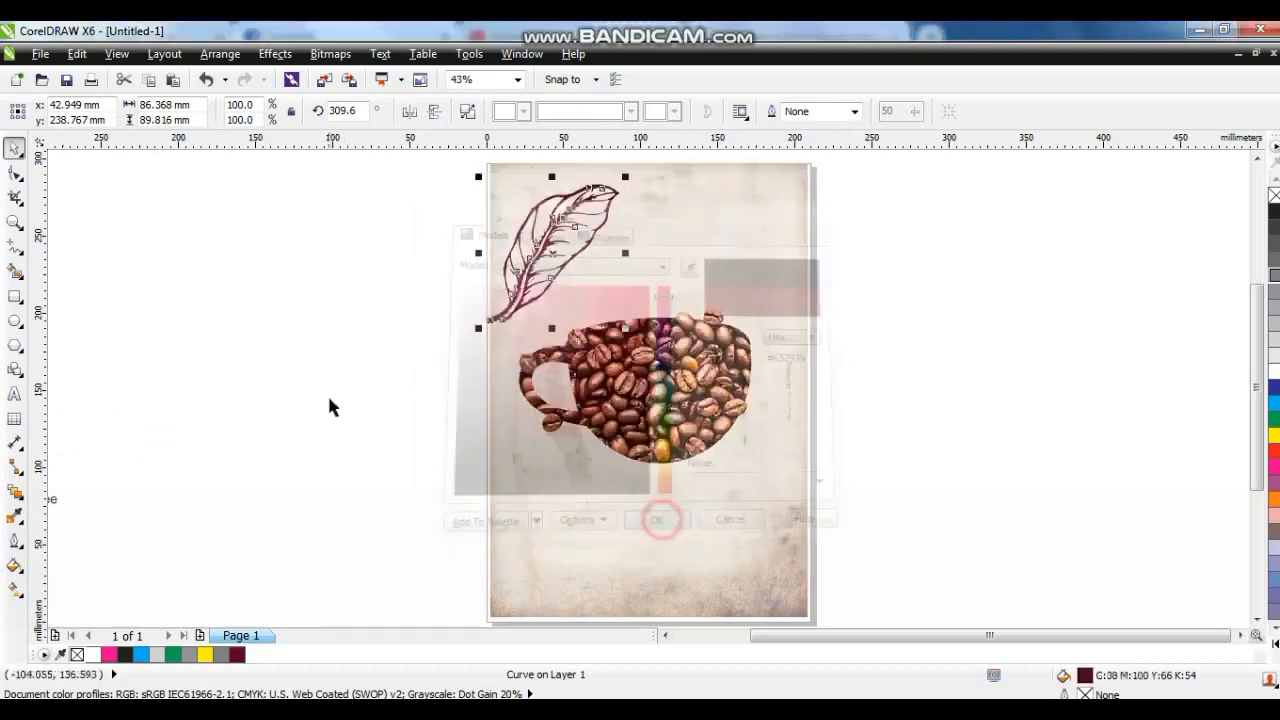
Scale the maroon leaf down proportionally and position it at the page's upper-left corner.
click(322, 373)
click(570, 265)
drag(630, 172, 569, 235)
drag(527, 292, 521, 230)
click(723, 251)
Place the "Coffee Cup Club" title on the page above the coffee cup.
scroll(394, 392, left, 3)
key(Escape)
drag(233, 391, 1005, 225)
right_click(1005, 225)
click(1093, 240)
key(shift+F2)
key(Escape)
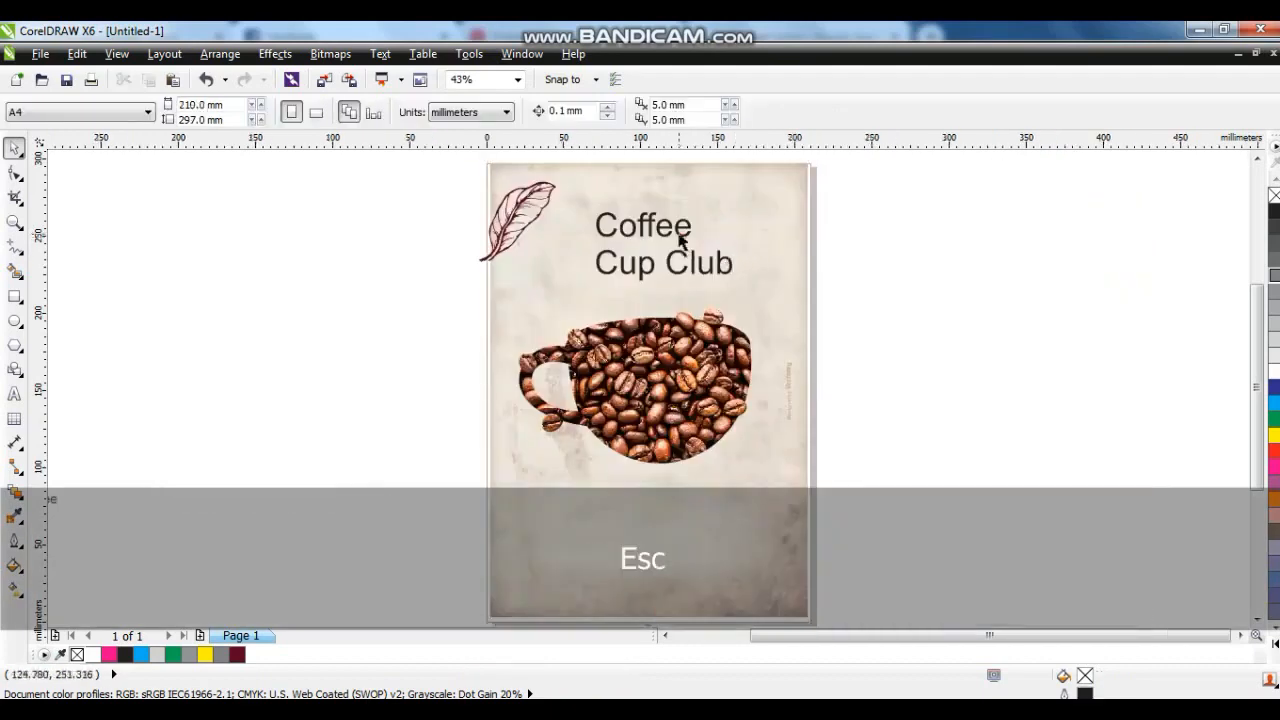
Try the Masque and Numpty DEMO fonts on the title text.
click(684, 237)
click(542, 112)
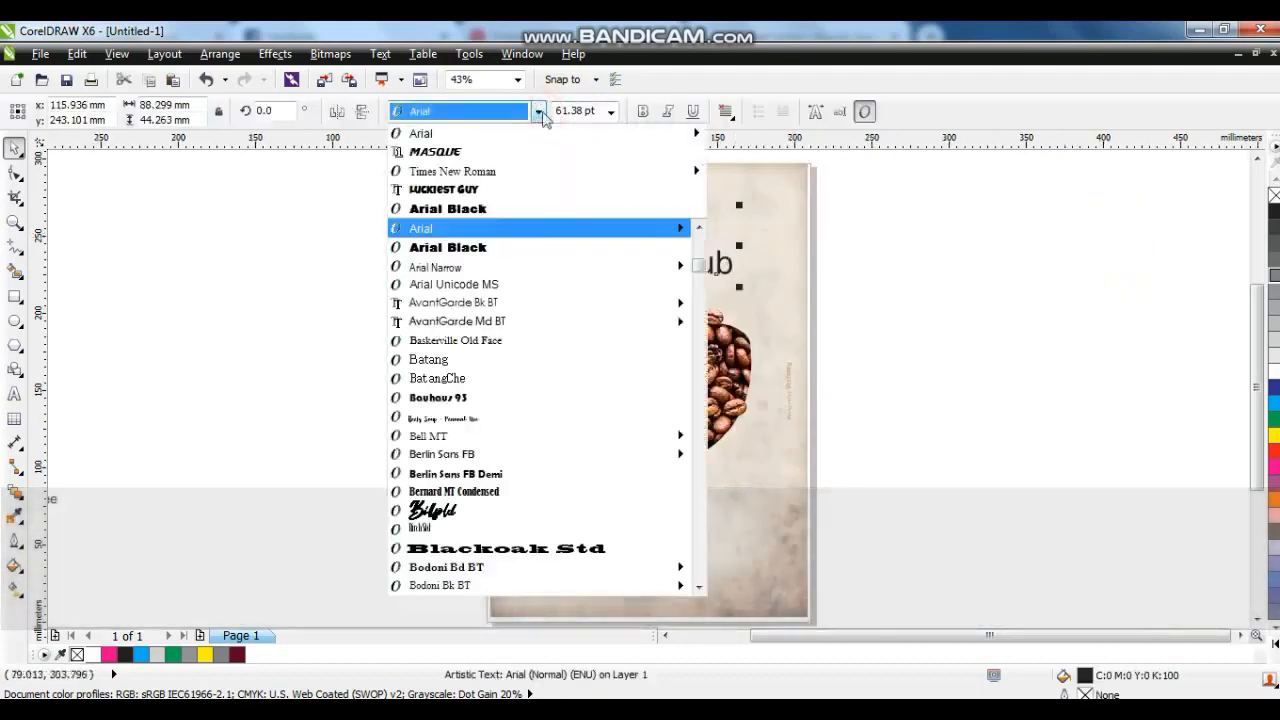
click(478, 152)
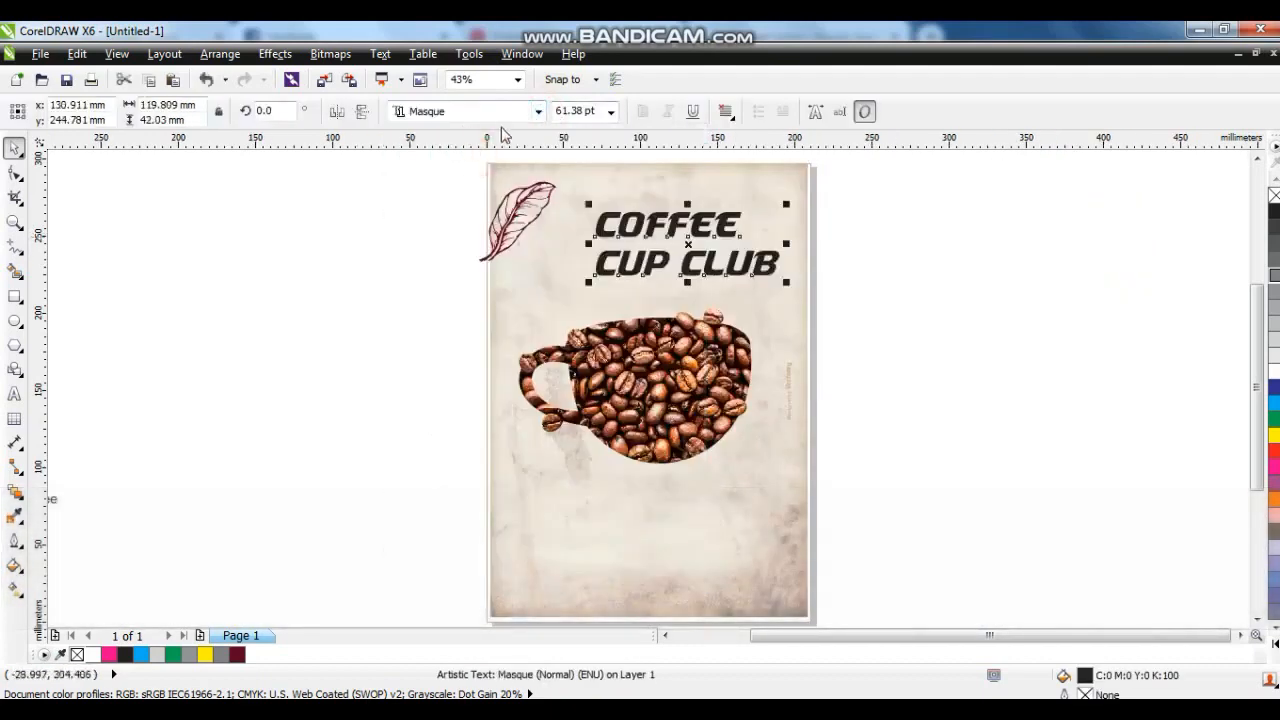
click(539, 112)
scroll(600, 370, down, 4)
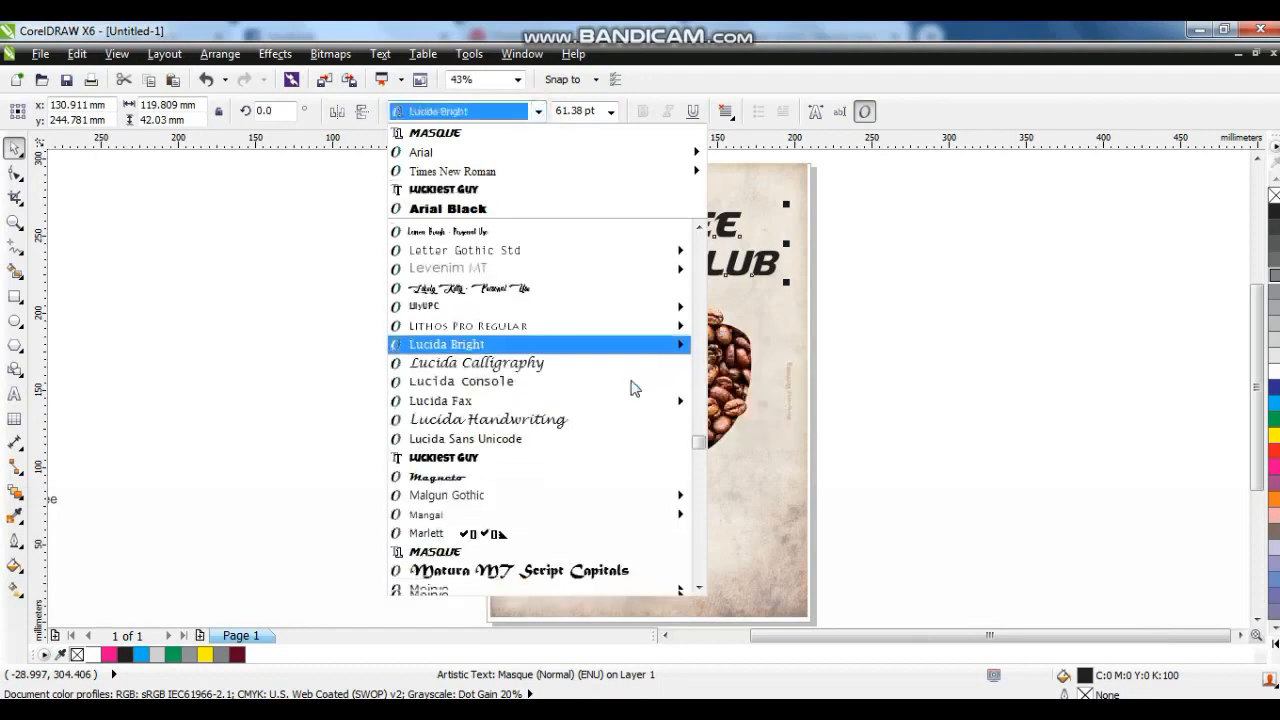
scroll(632, 387, down, 9)
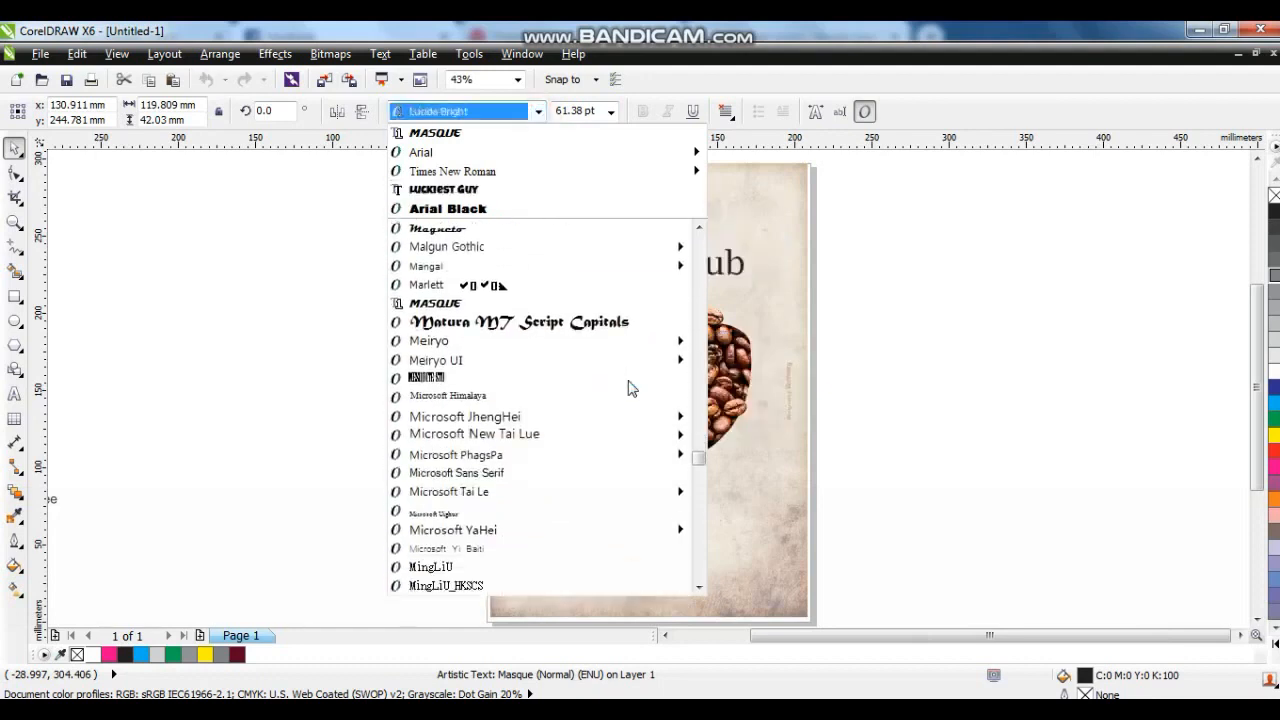
scroll(628, 384, down, 5)
scroll(628, 387, down, 5)
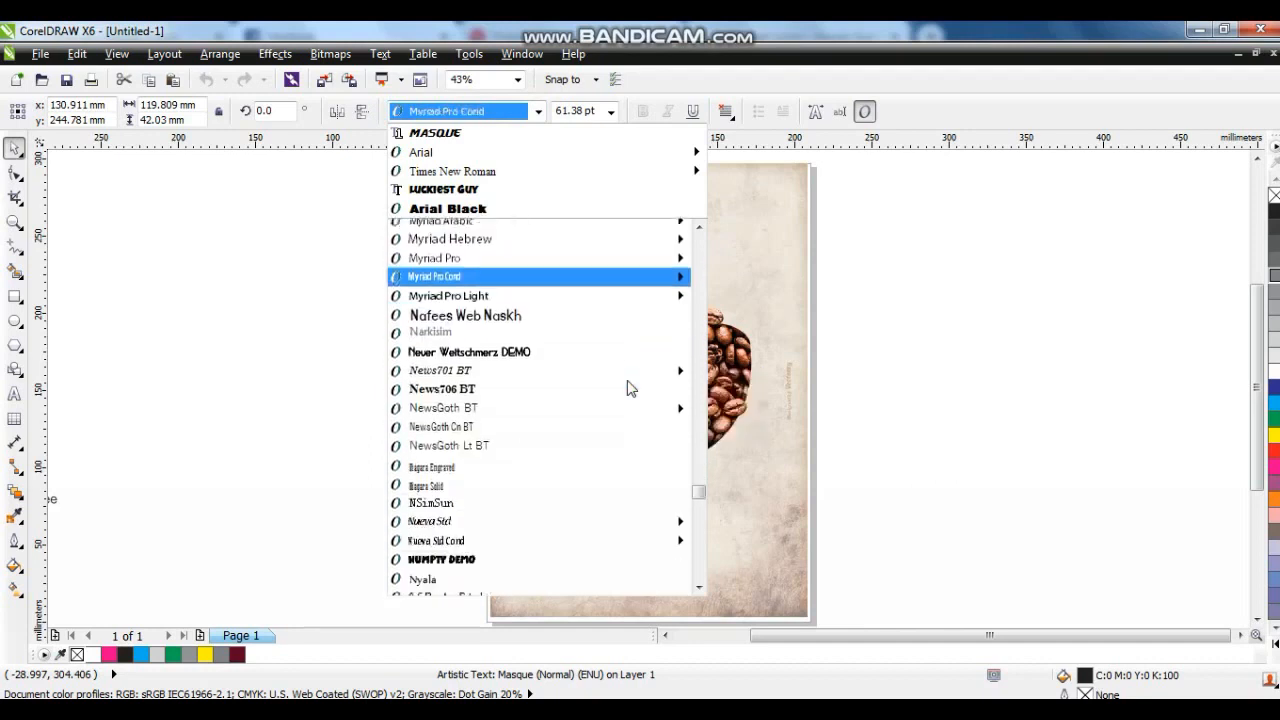
click(517, 380)
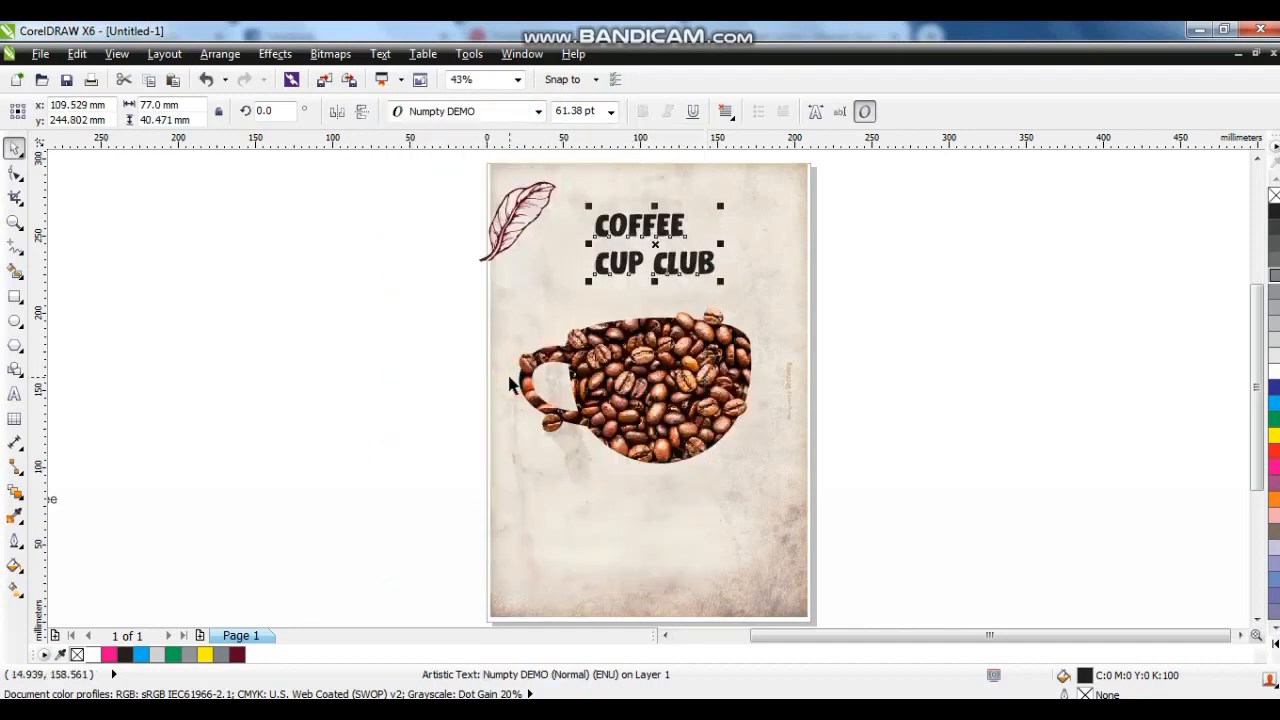
Try the Radical Brush DEMO font on the title text.
click(523, 110)
scroll(580, 369, down, 5)
scroll(581, 369, down, 4)
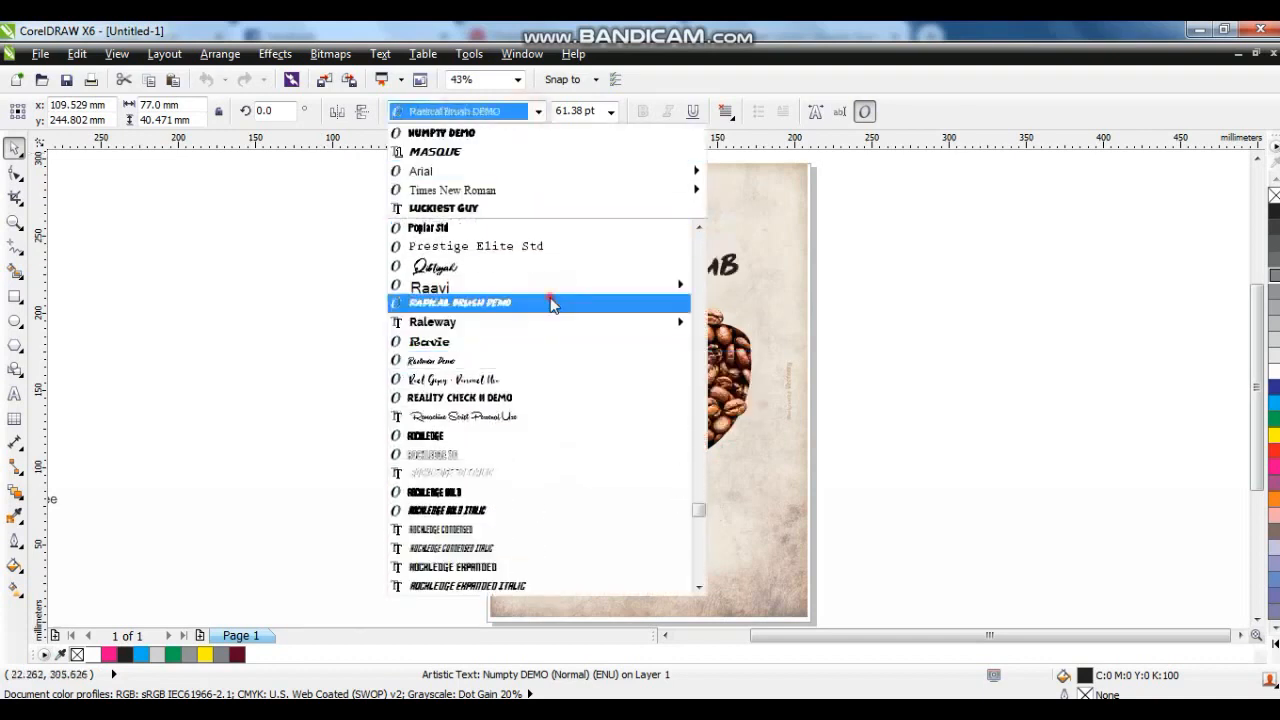
click(551, 304)
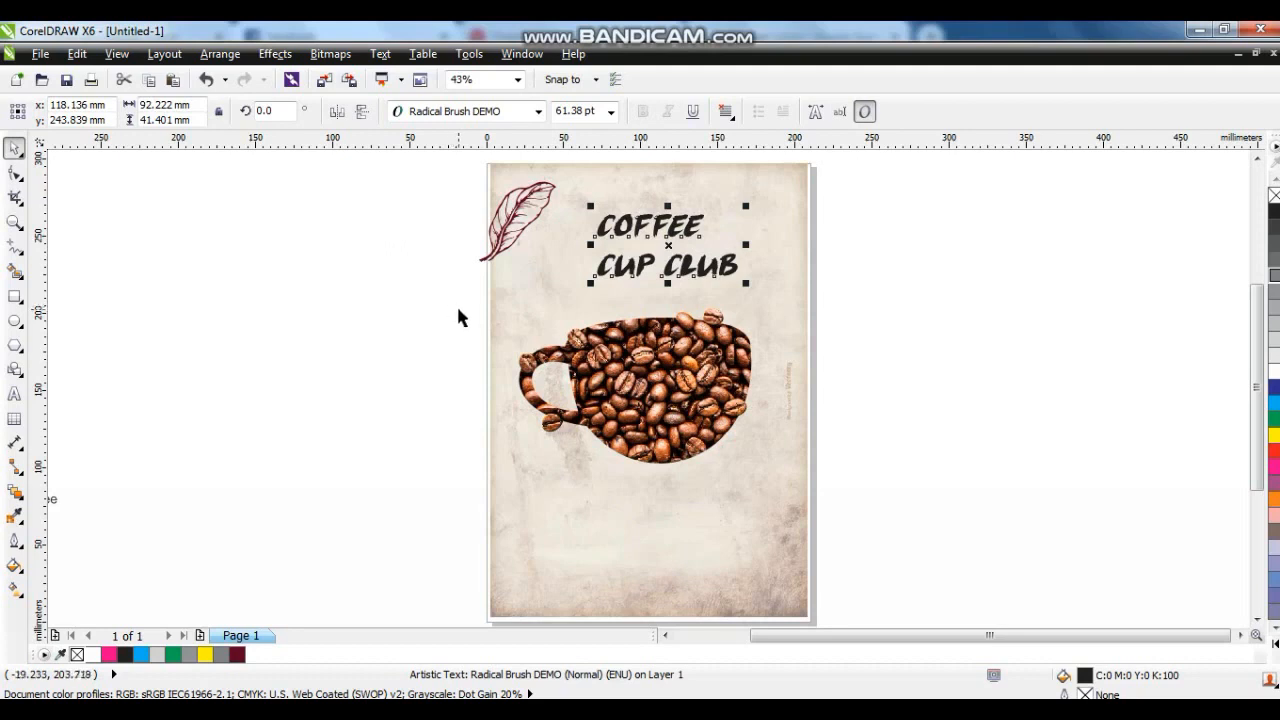
Set the title font to Sans Poster Bold JL and shift the title slightly left above the cup.
click(538, 111)
scroll(643, 433, down, 3)
scroll(645, 430, down, 1)
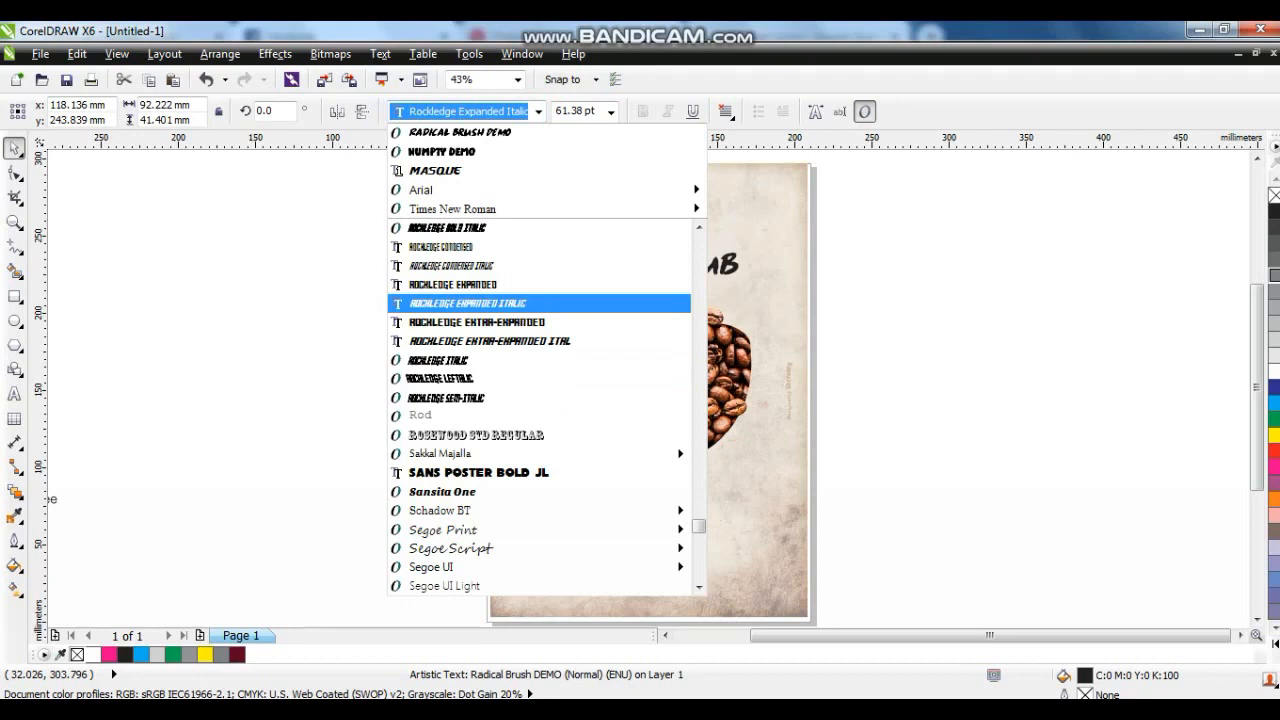
scroll(634, 436, down, 3)
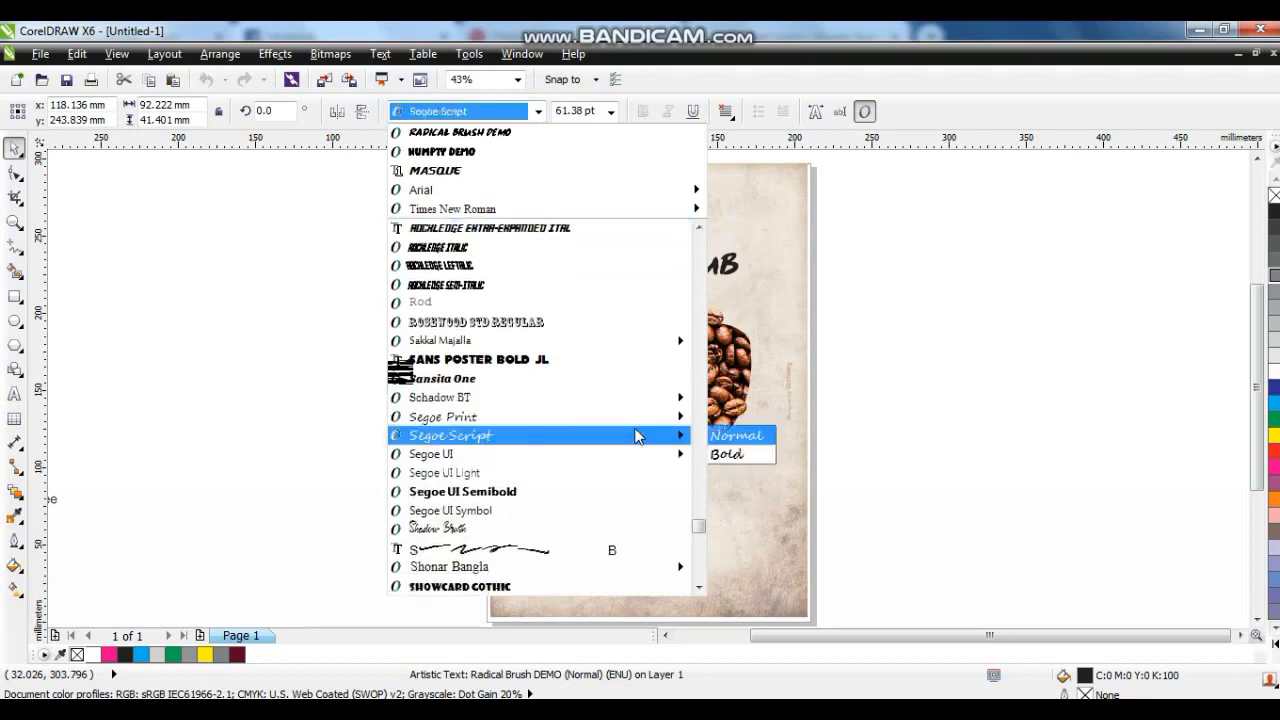
click(565, 359)
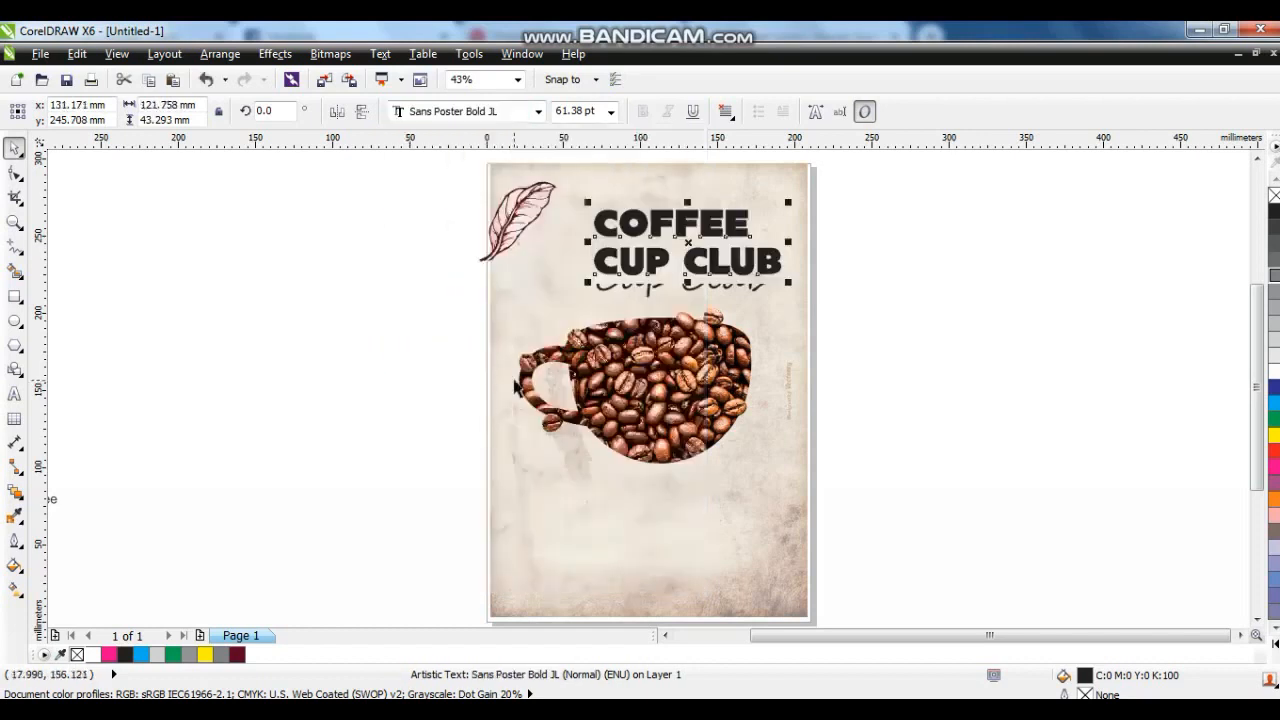
drag(691, 265, 674, 266)
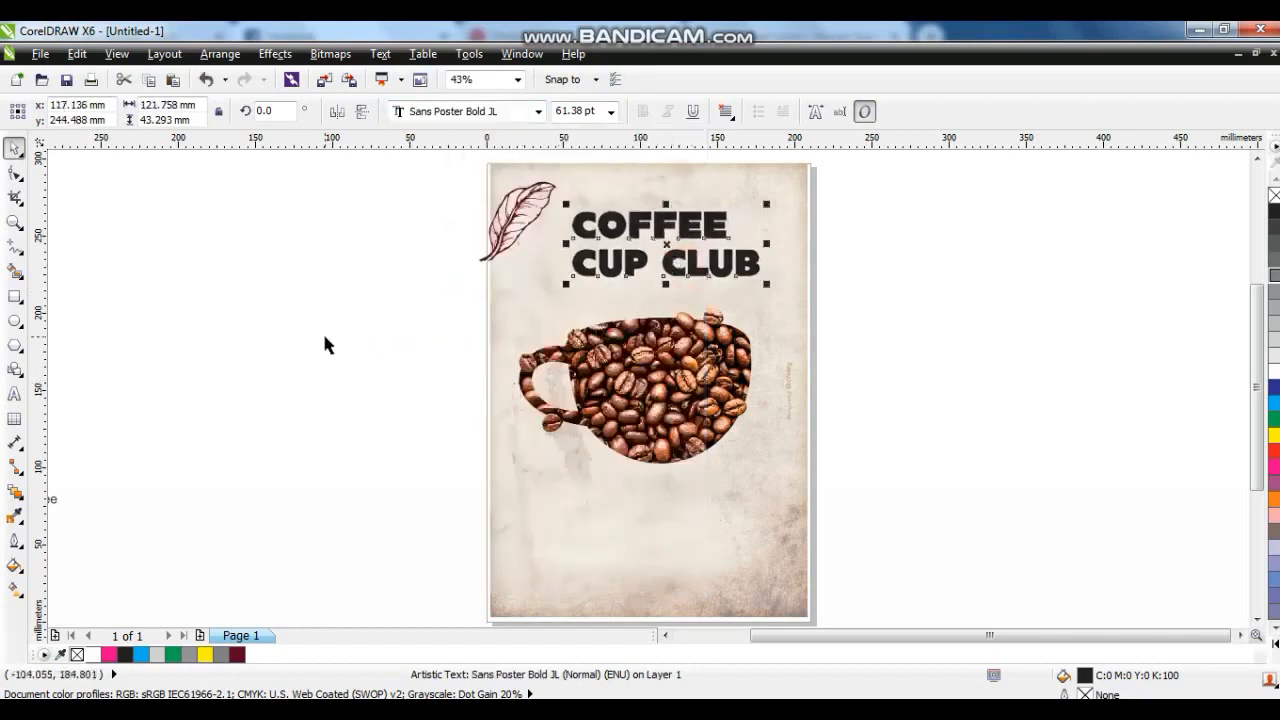
Break the title apart into its two lines and centre-align COFFEE over CUP CLUB.
key(ctrl+k)
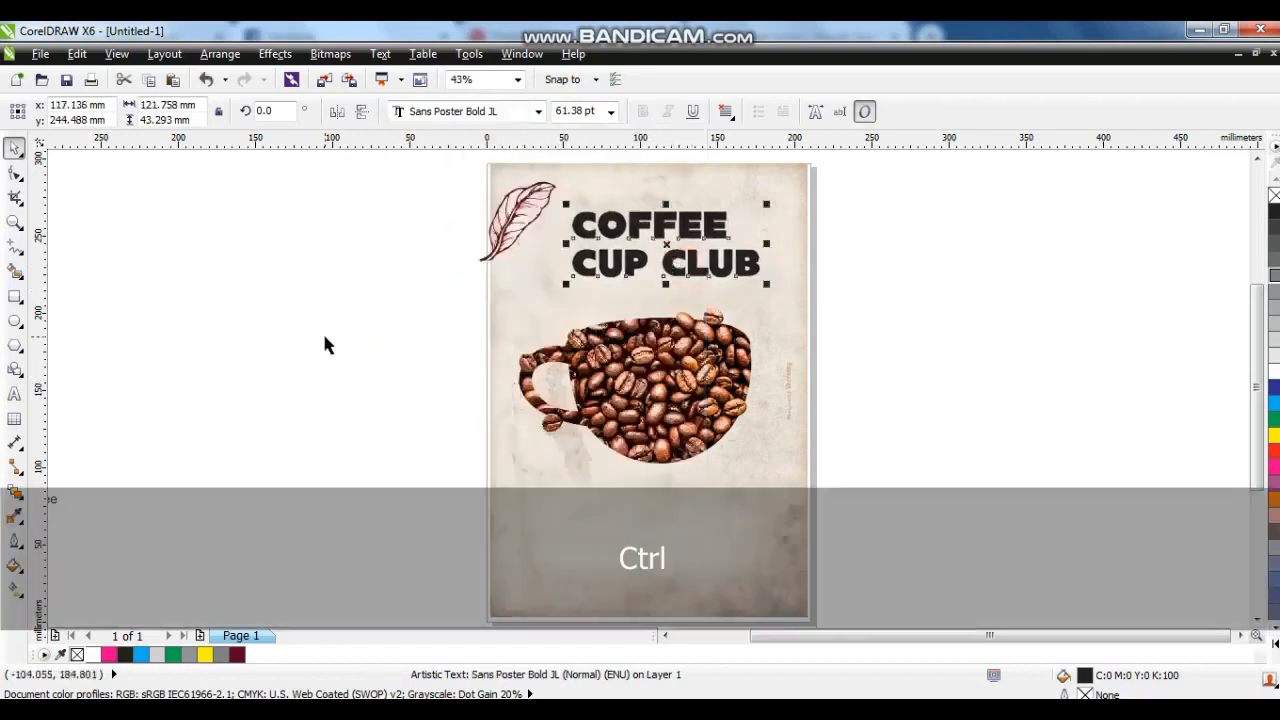
shift+click(680, 278)
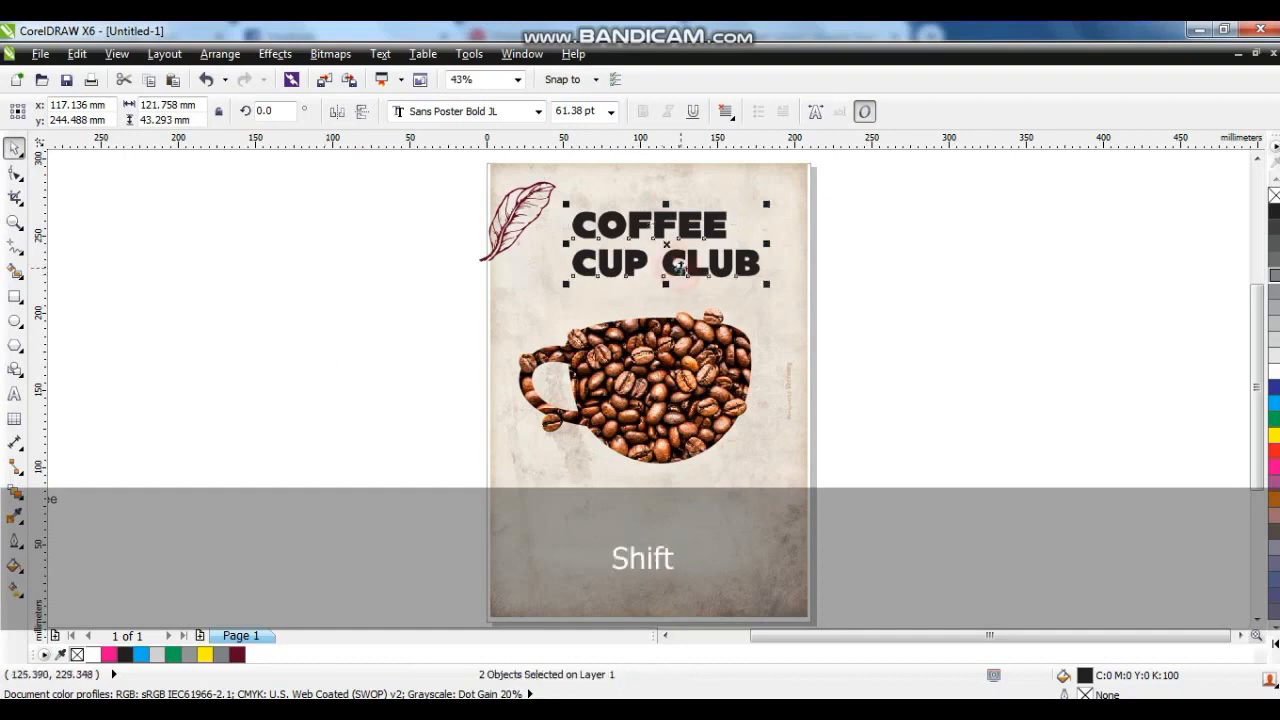
key(c)
Enlarge both title lines together proportionally to about 66.5 pt.
drag(369, 231, 766, 286)
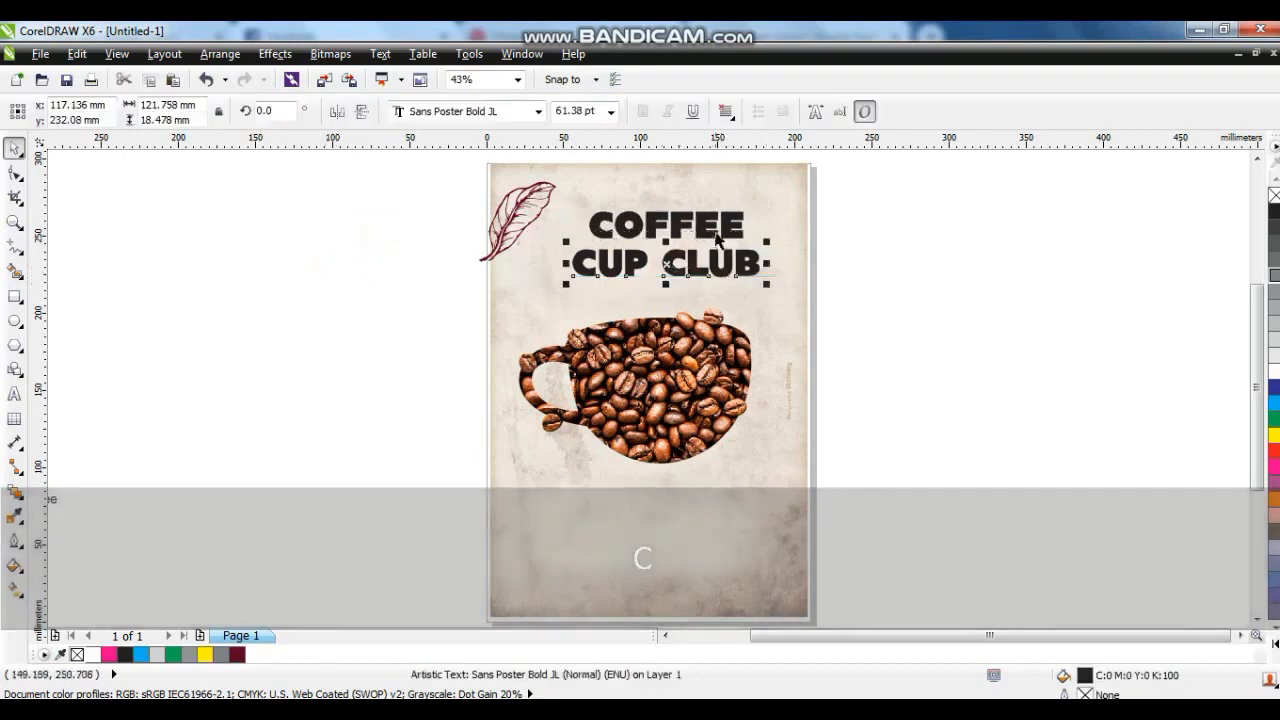
drag(564, 286, 549, 294)
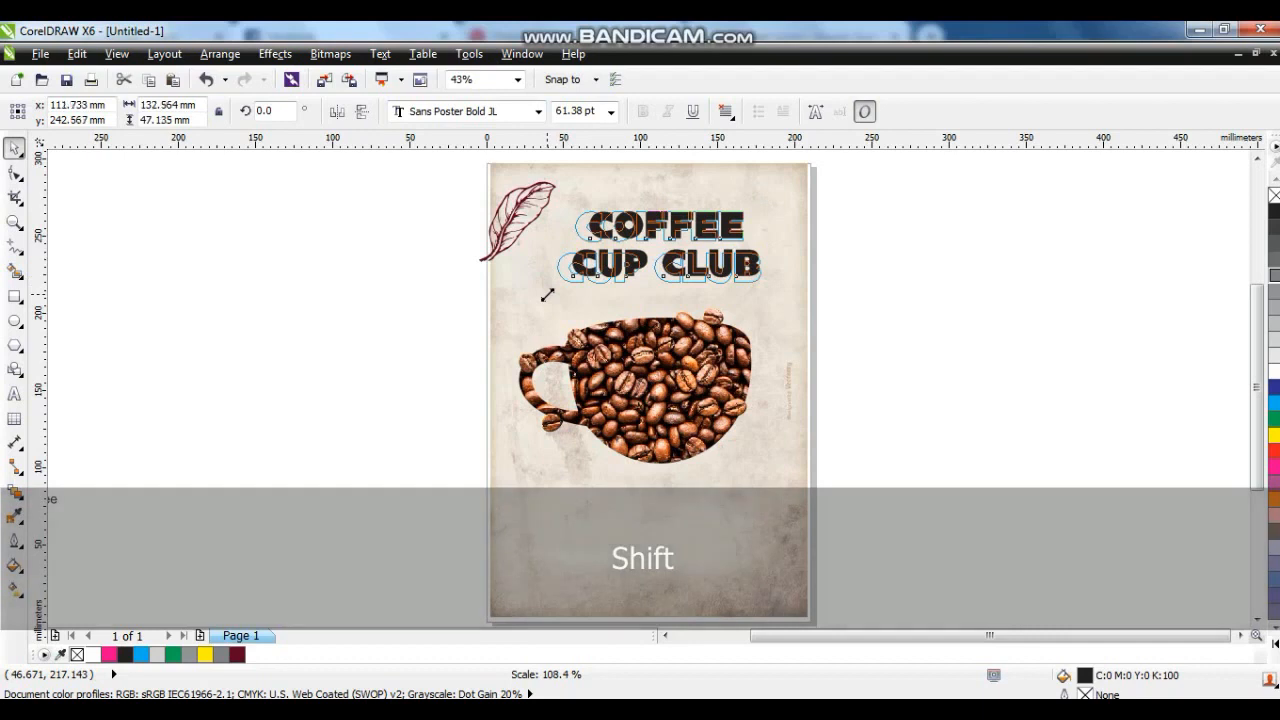
click(302, 303)
Widen the letter spacing of the COFFEE line to about 125 mm overall and centre it horizontally on the page background.
click(697, 220)
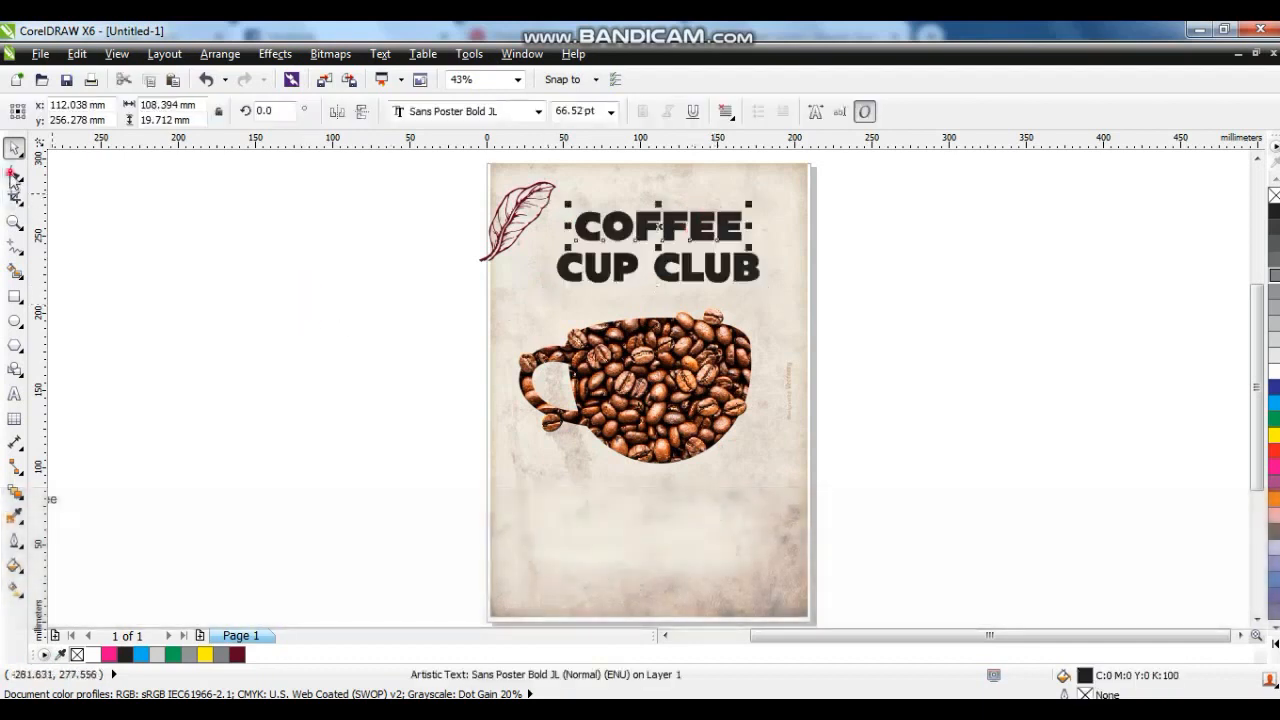
click(14, 174)
drag(748, 249, 770, 257)
key(space)
shift+click(697, 282)
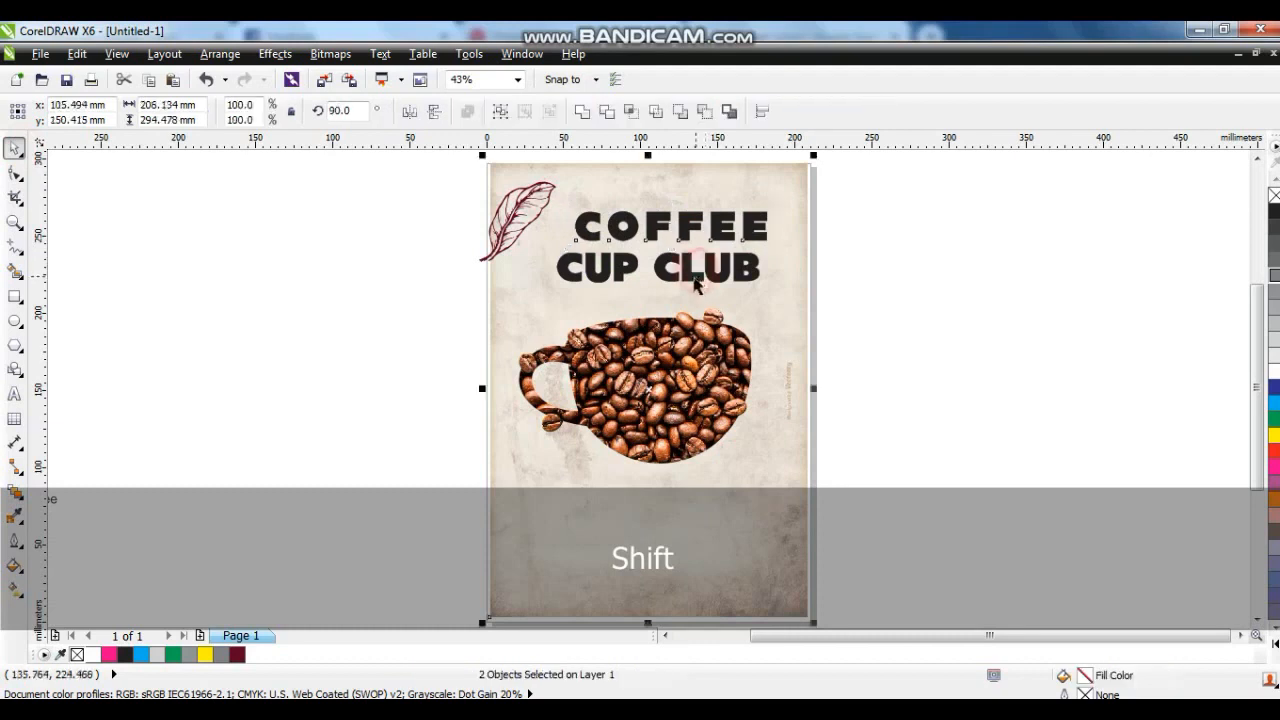
key(c)
click(306, 294)
Scale both title lines down to about 59.2 pt and fill them with the leaf's dark maroon, C38 M100 Y66 K54.
click(659, 236)
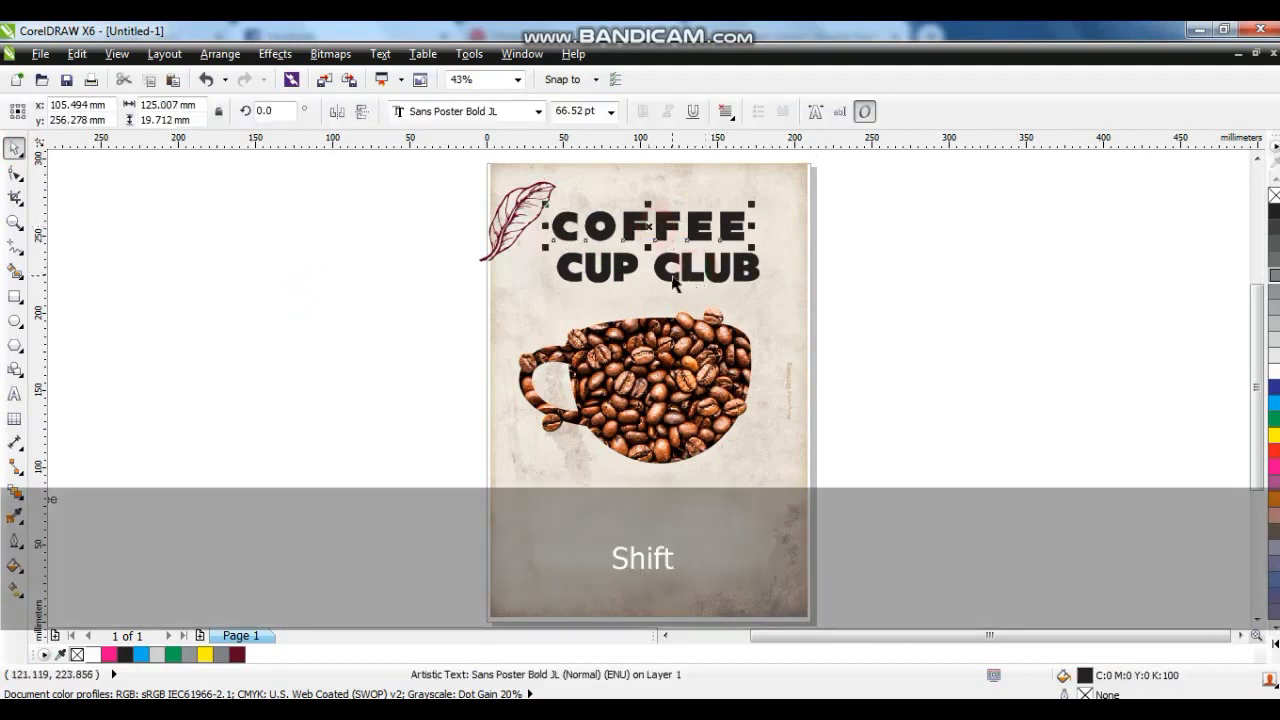
shift+click(673, 284)
drag(766, 291, 756, 287)
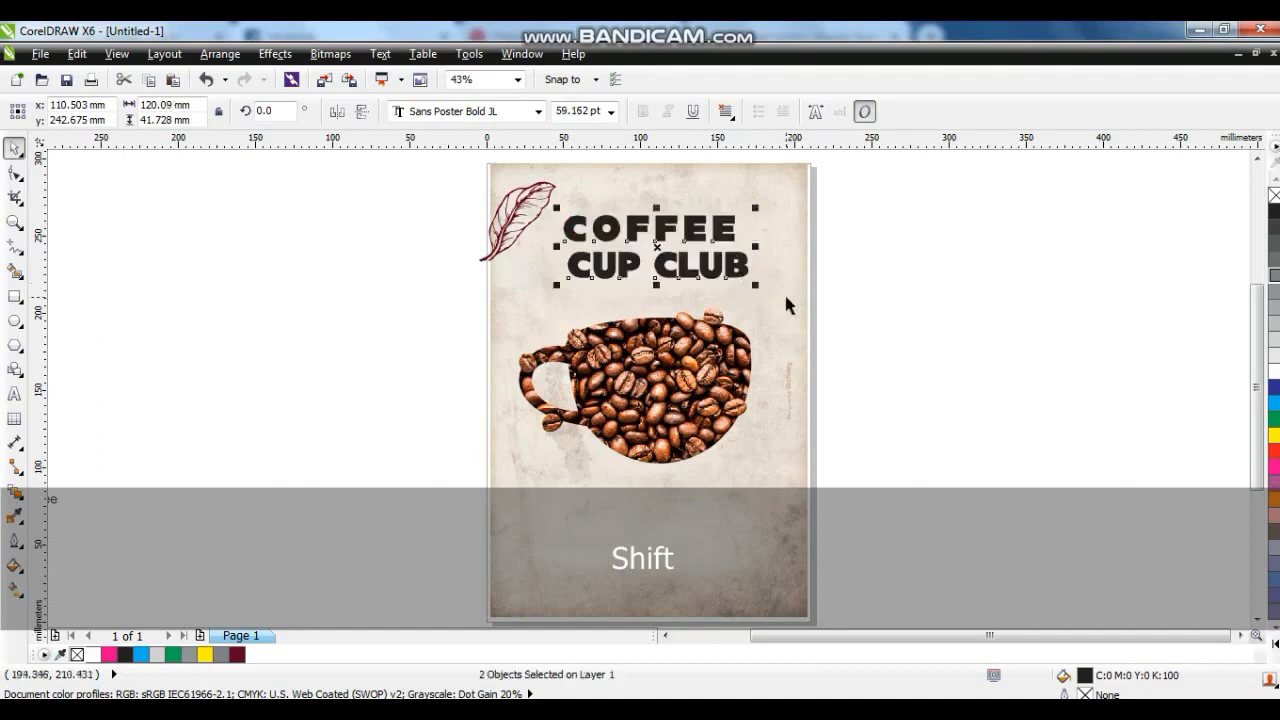
click(237, 654)
click(314, 363)
Enlarge the upper-left leaf to about 71.1 by 59.2 mm, rotate it to about 301.9°, and adjust its position at the corner.
click(545, 192)
drag(566, 176, 570, 168)
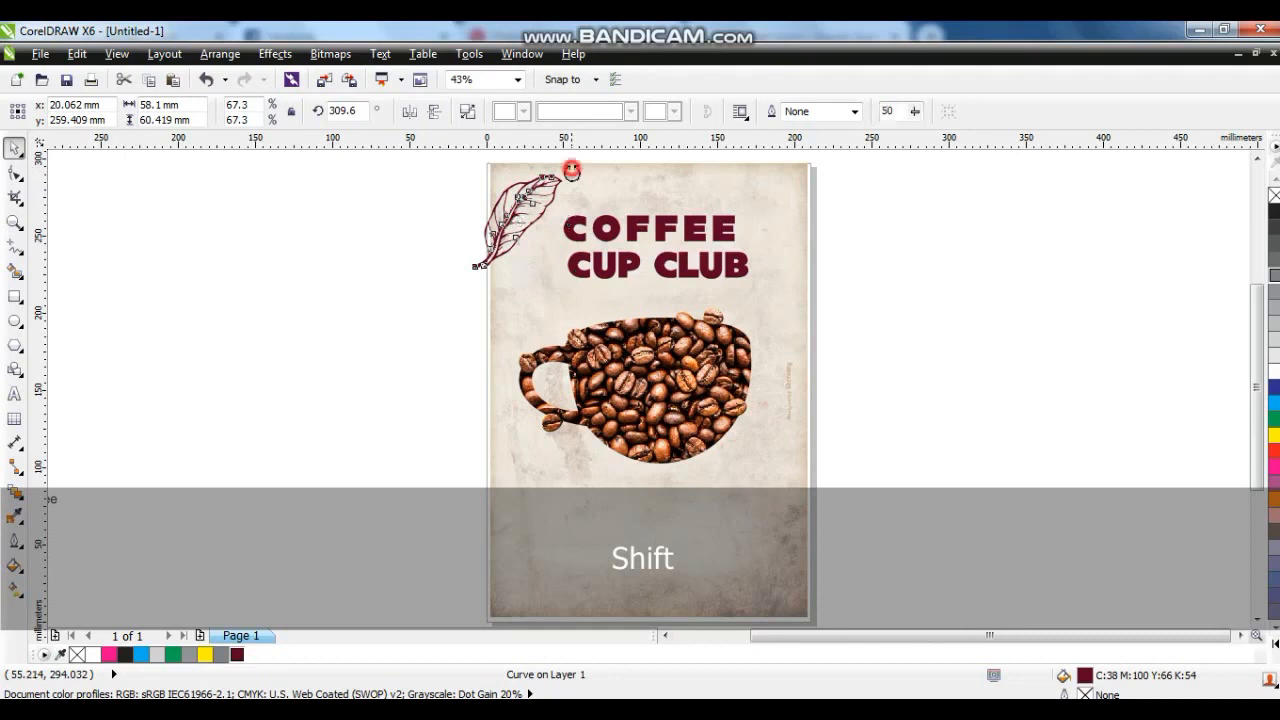
click(337, 234)
drag(509, 208, 518, 202)
drag(468, 264, 459, 269)
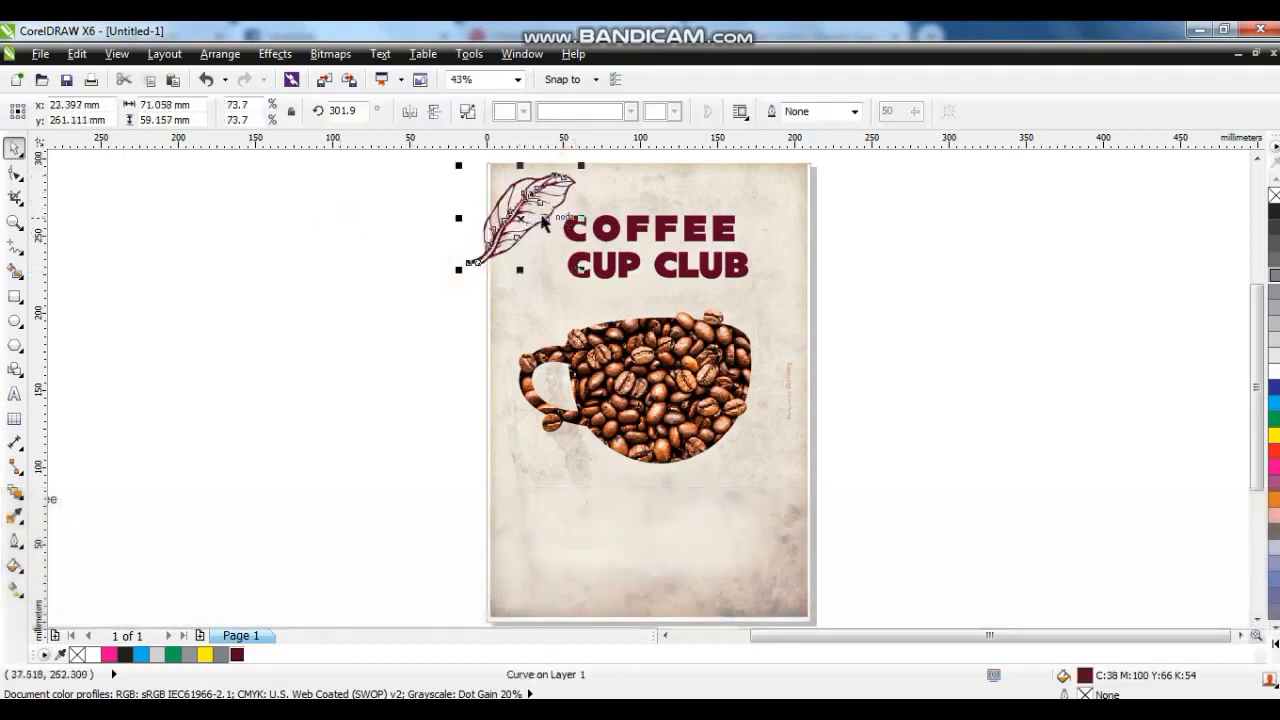
Duplicate the leaf, mirror the copy vertically and horizontally, and move it to the page's upper-right corner.
key(KP_Add)
click(434, 111)
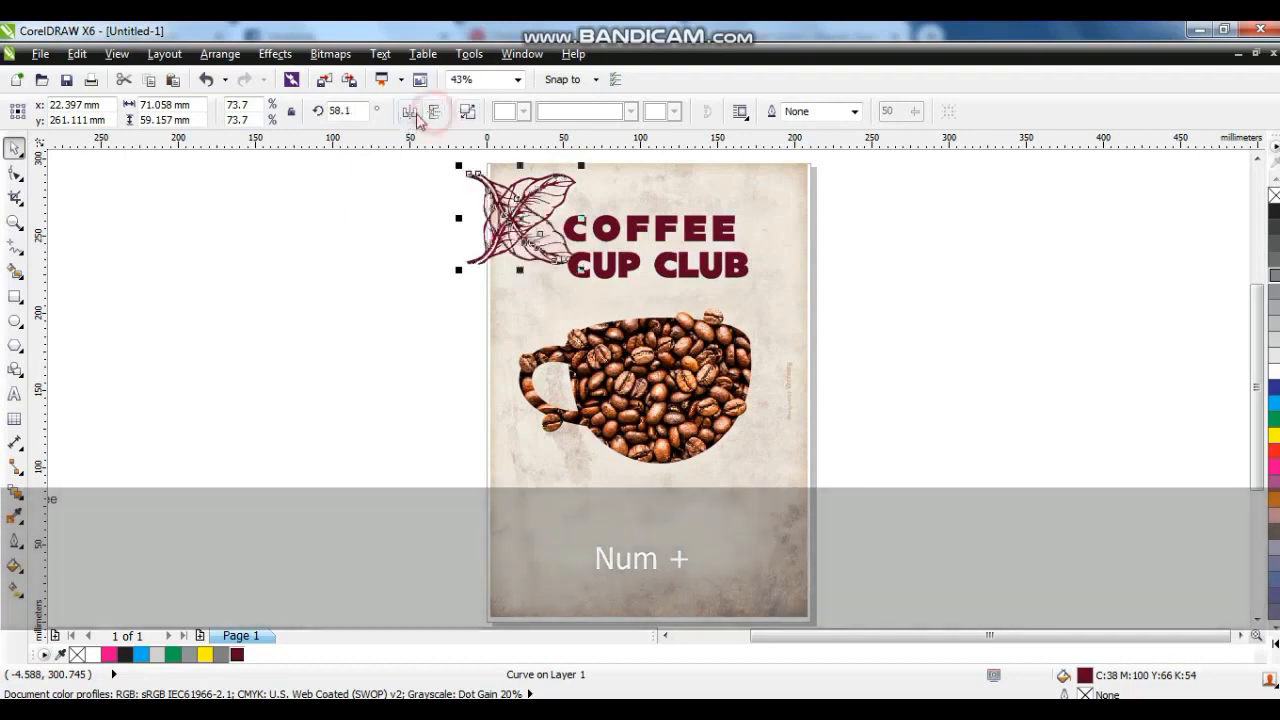
click(409, 111)
drag(521, 221, 798, 176)
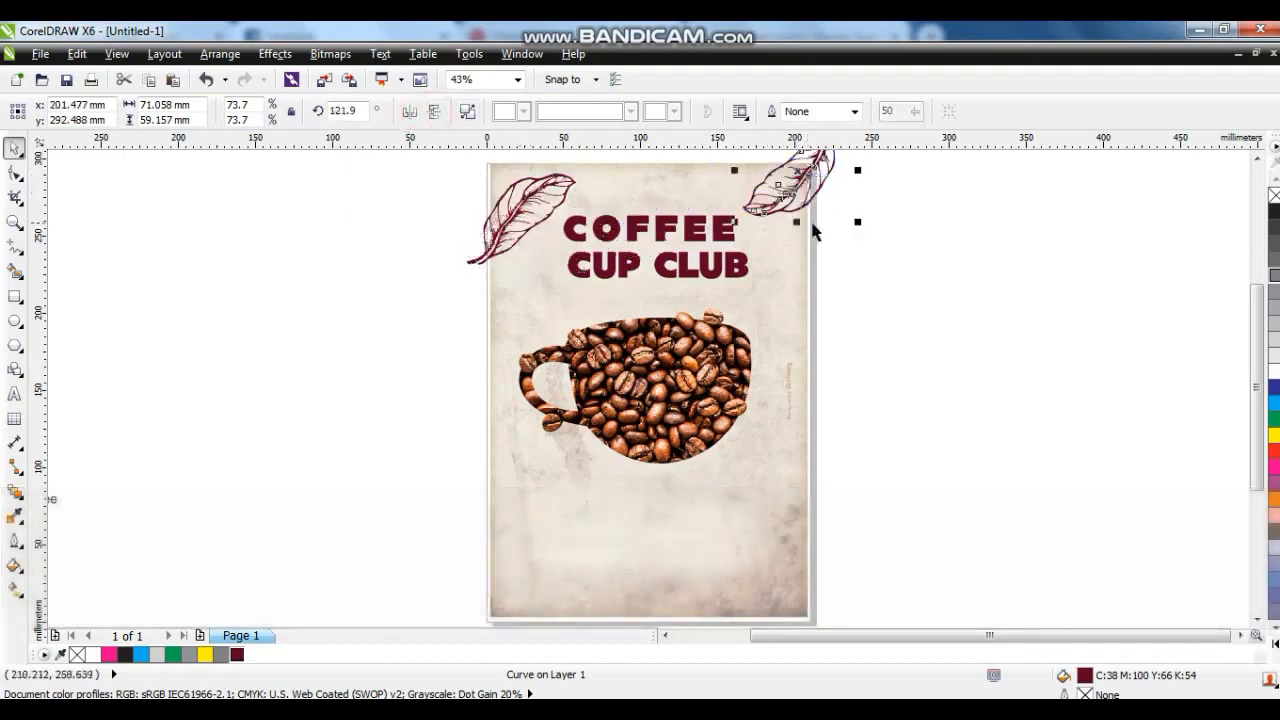
click(883, 221)
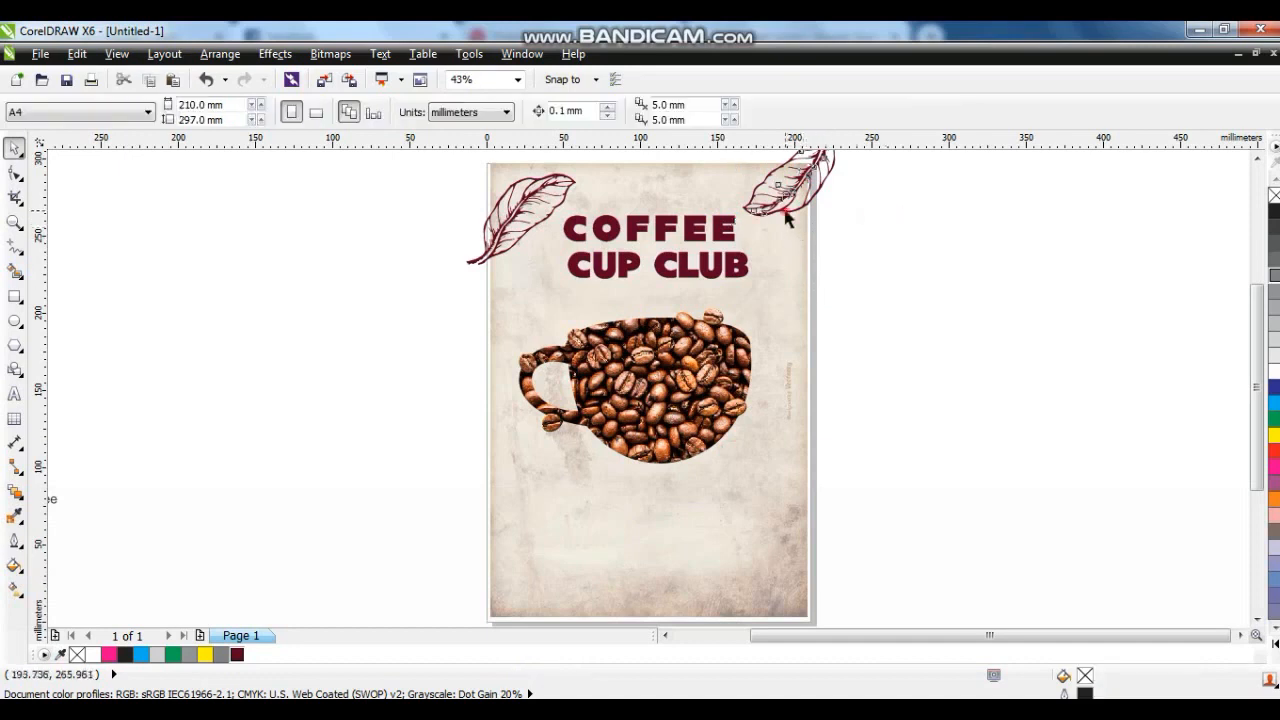
click(788, 218)
shift+click(542, 188)
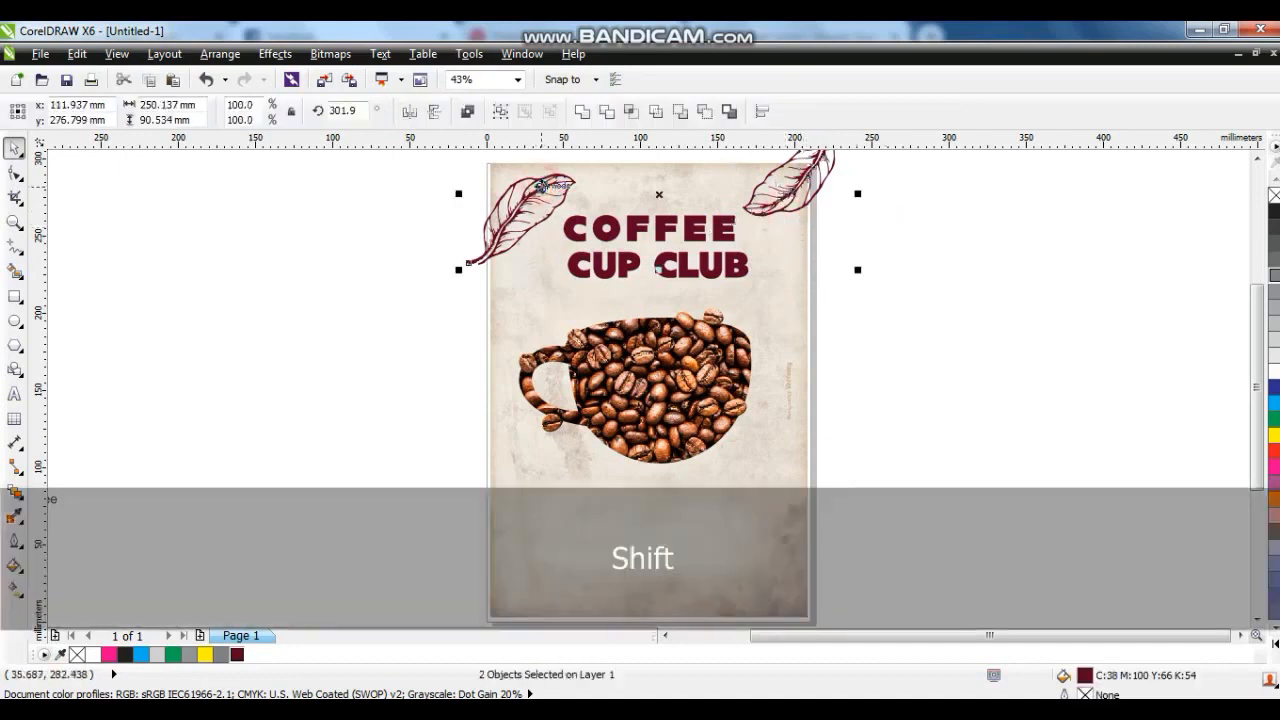
click(385, 262)
Draw a border rectangle about 194.7 by 282.5 mm just inside the page edges and give it a 4 pt dark maroon outline.
click(15, 296)
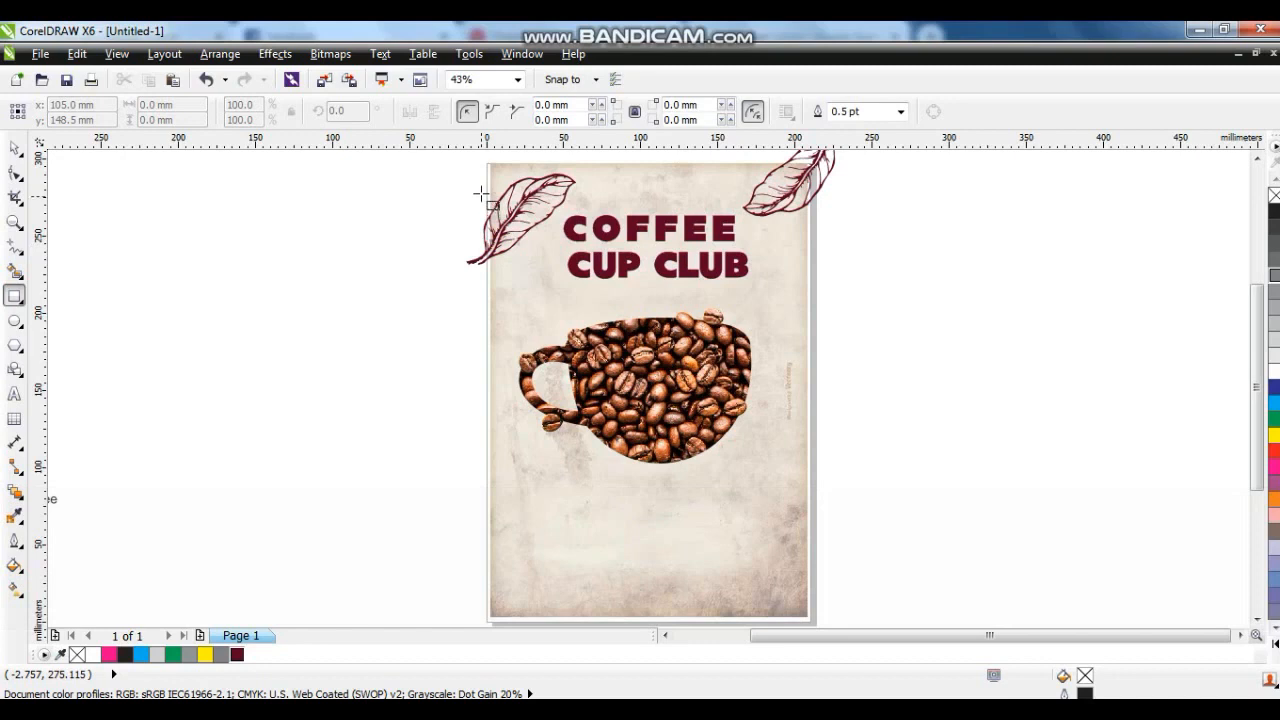
drag(496, 170, 802, 610)
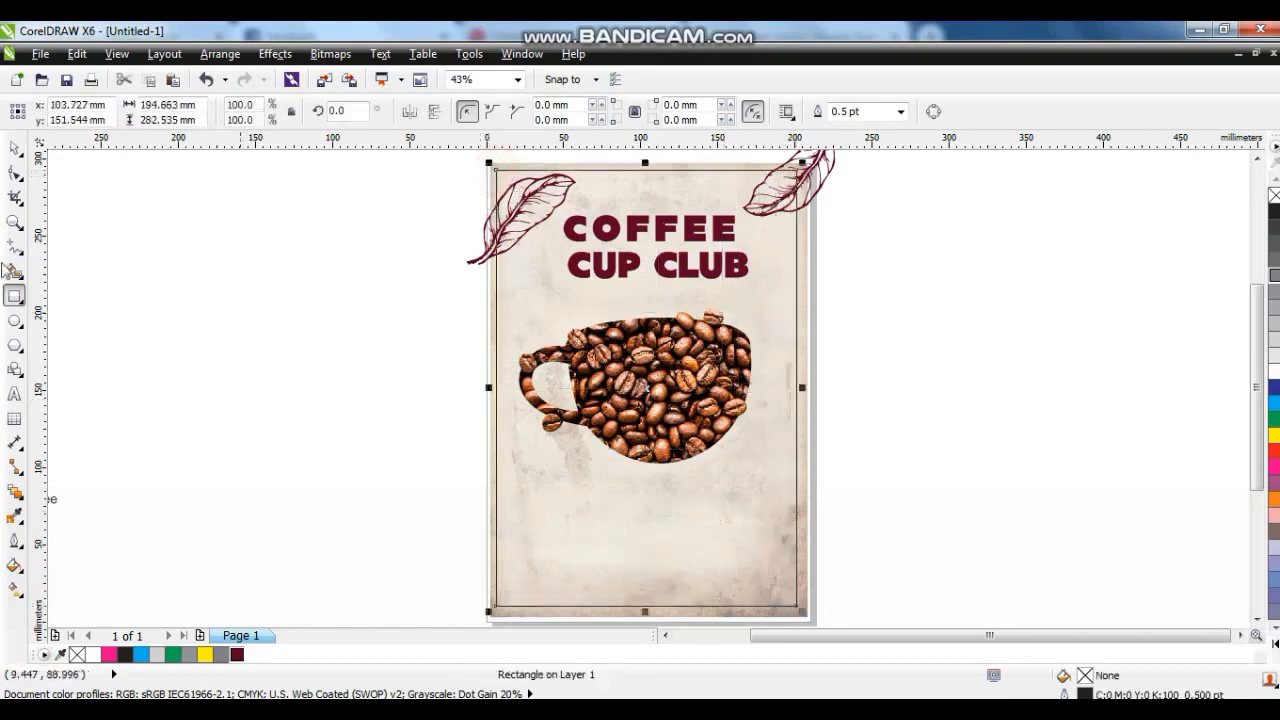
click(15, 540)
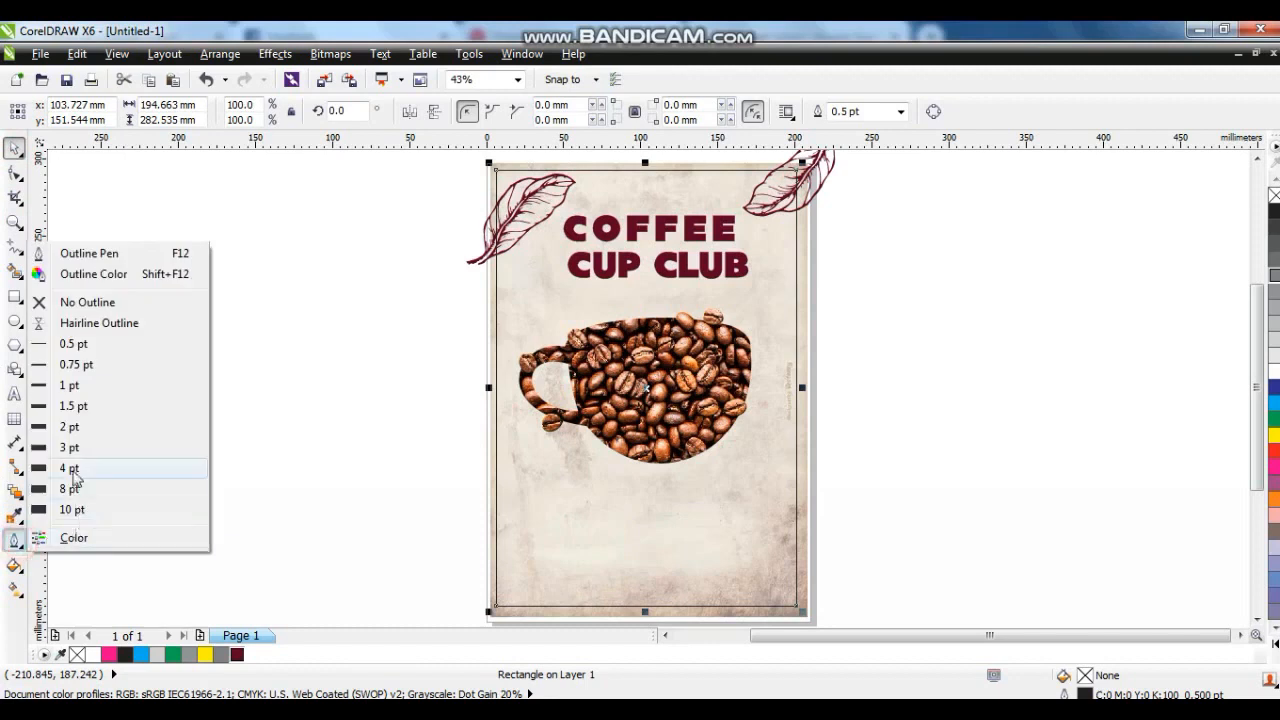
click(70, 448)
click(14, 538)
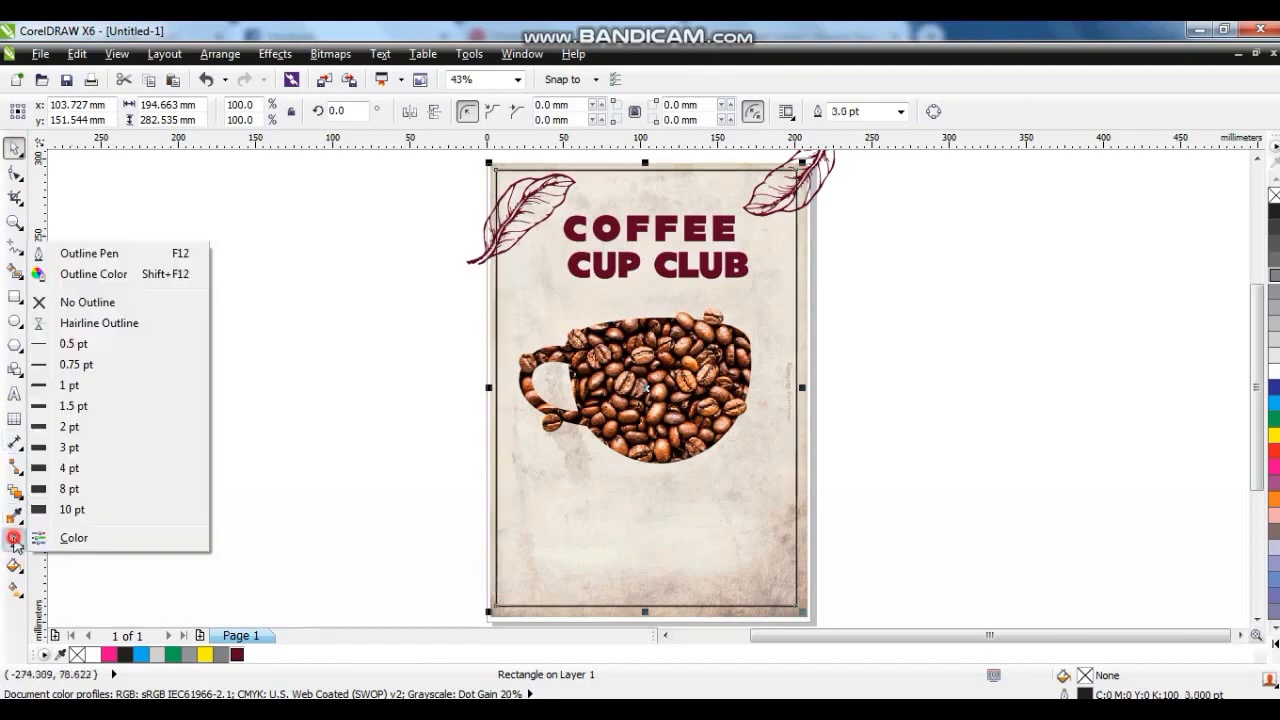
click(70, 469)
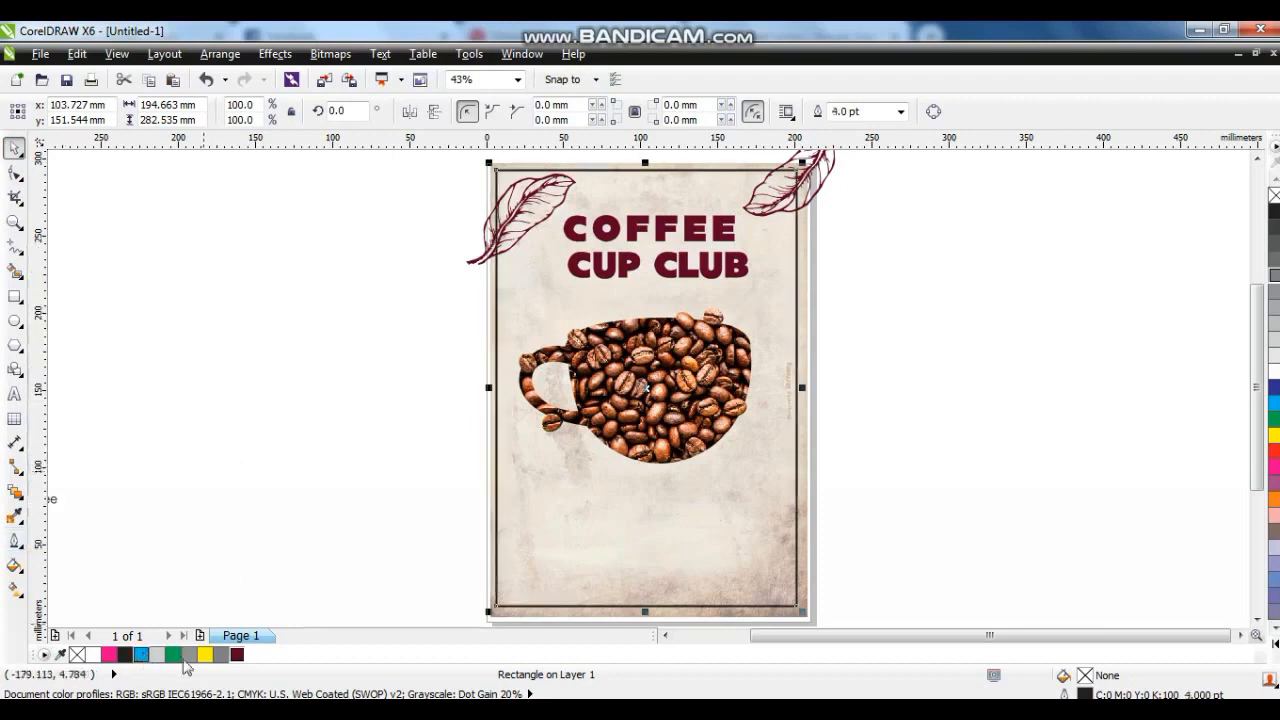
right_click(238, 657)
Centre the maroon border on the textured page background.
shift+click(805, 544)
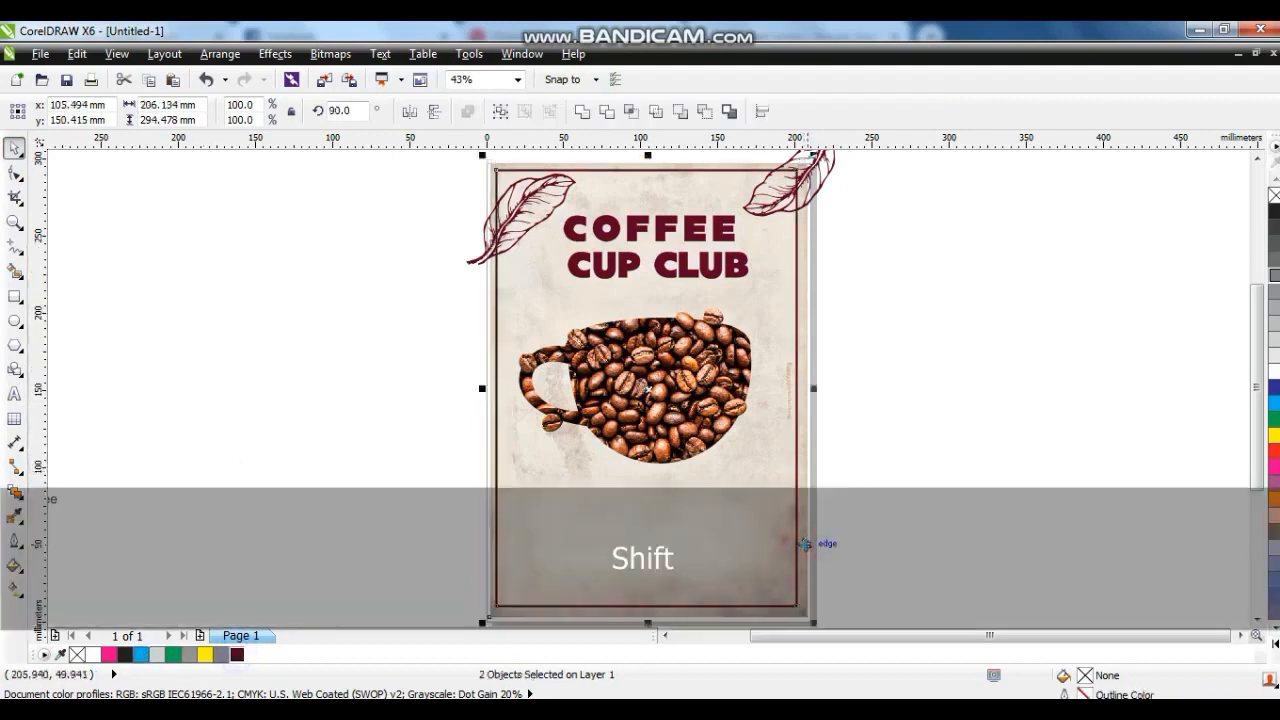
key(e)
click(862, 342)
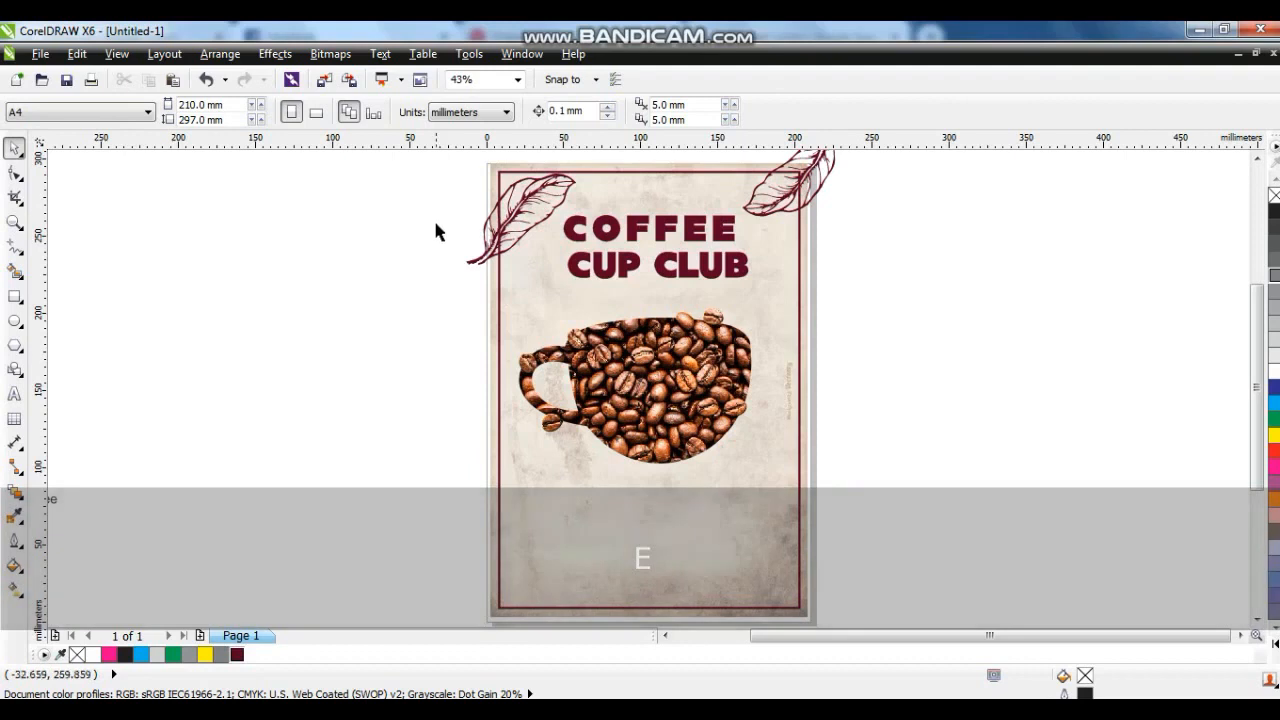
Draw a rectangle of about 206.1 by 294.5 mm exactly over the textured background and send it to the back.
click(14, 295)
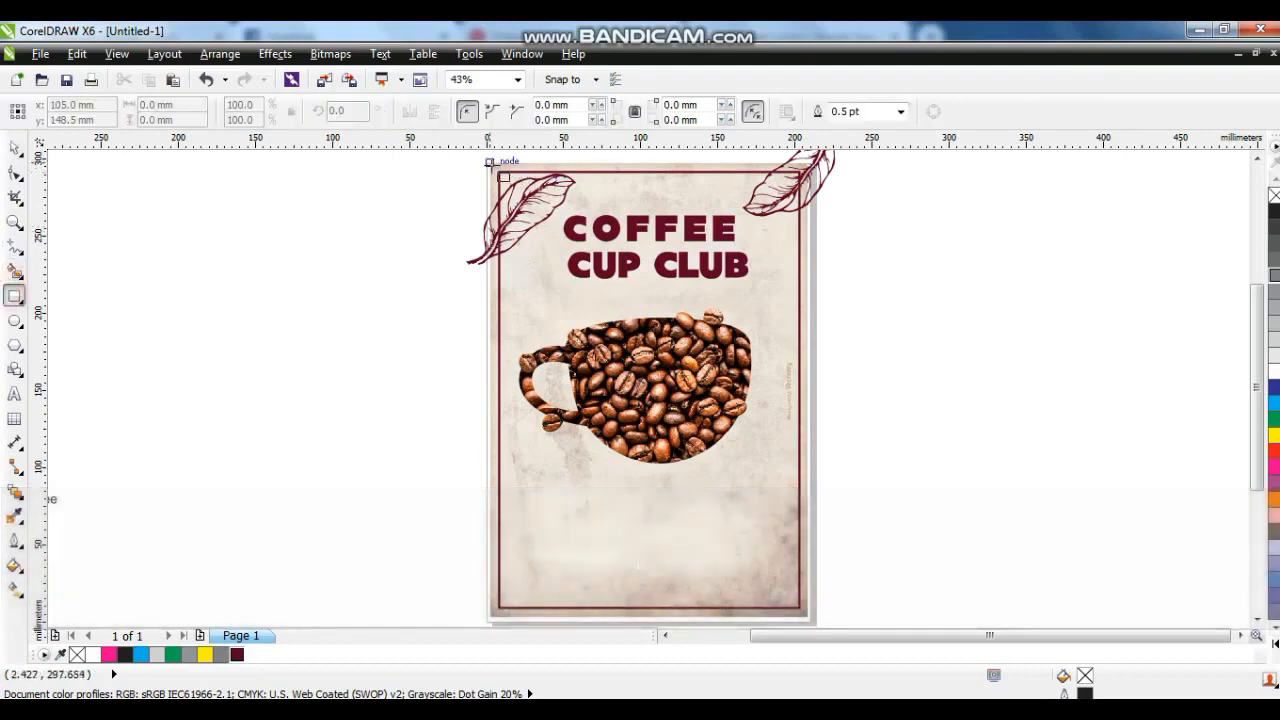
drag(489, 161, 812, 618)
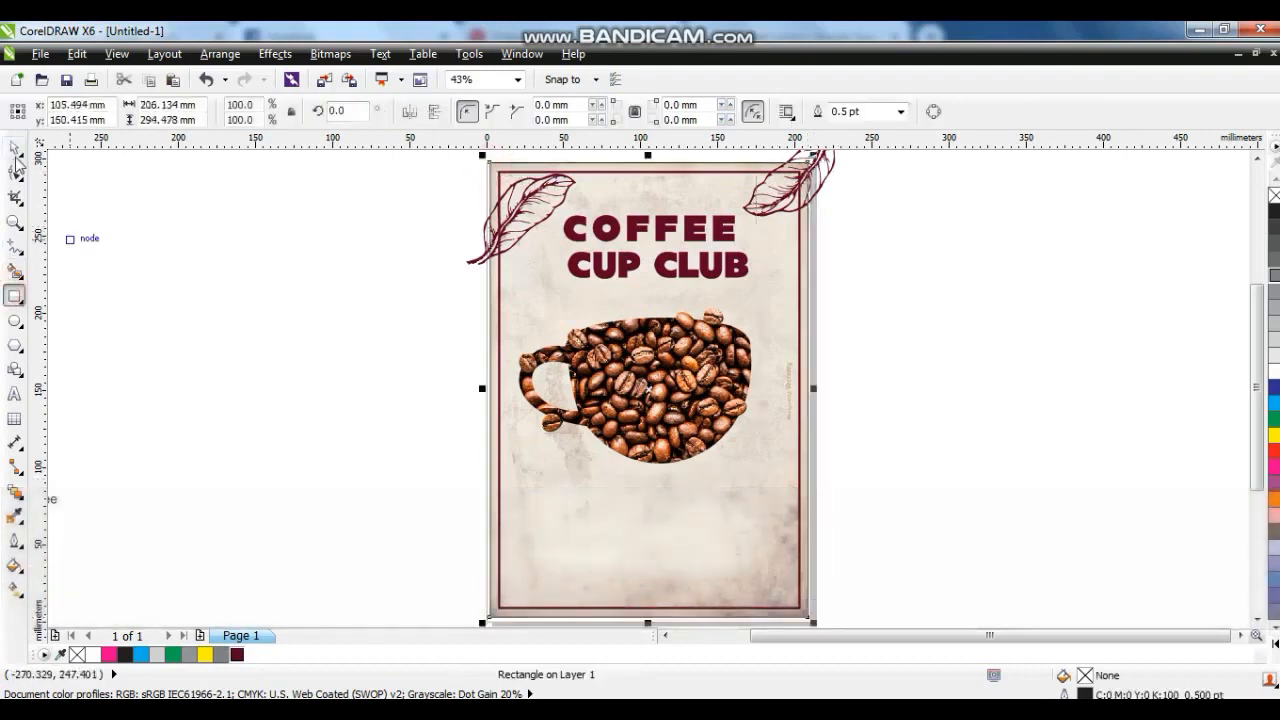
click(15, 150)
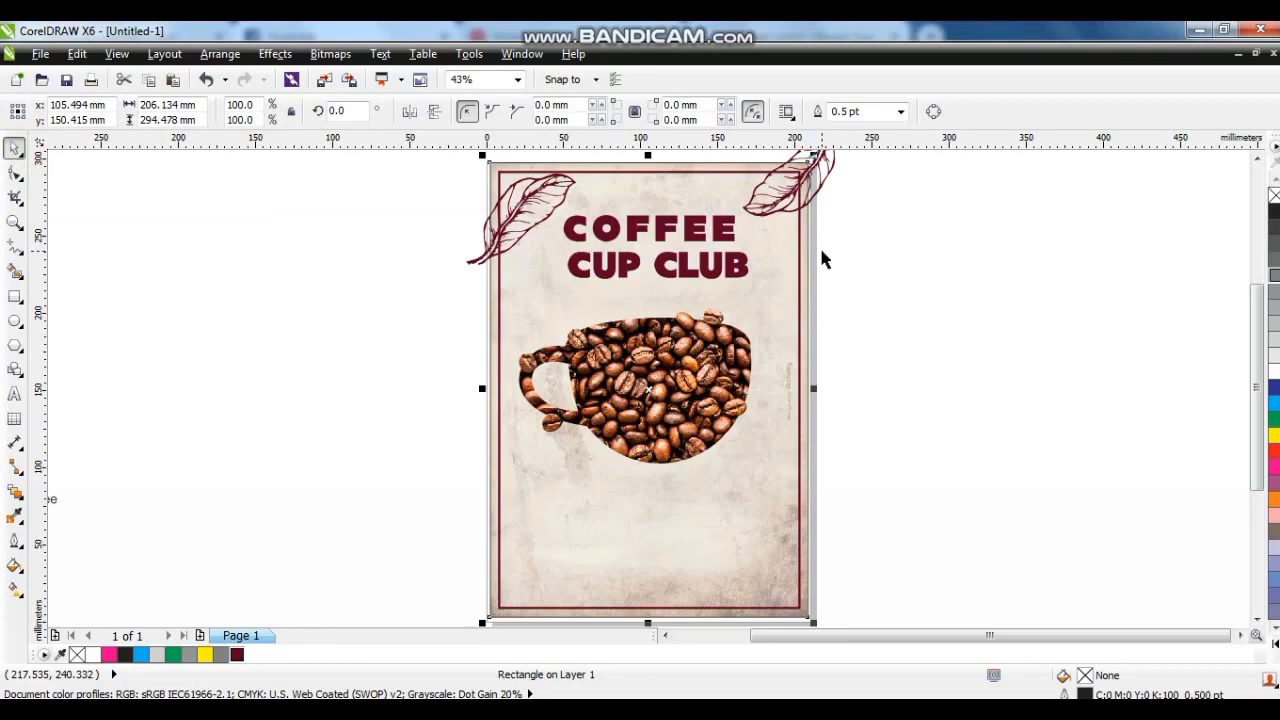
key(shift+Page_Down)
Try to PowerClip the textured background inside the page-sized rectangle, and undo the bitmap's displacement.
key(Escape)
click(713, 172)
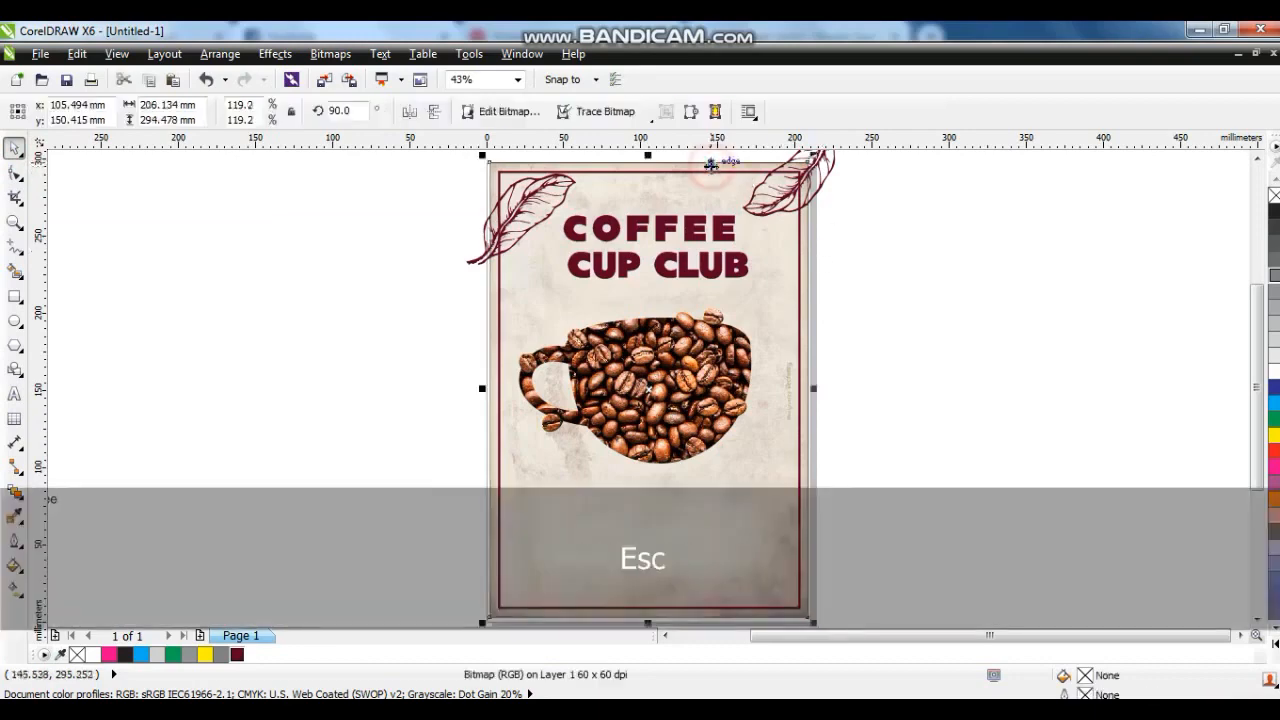
right_click(713, 170)
click(770, 33)
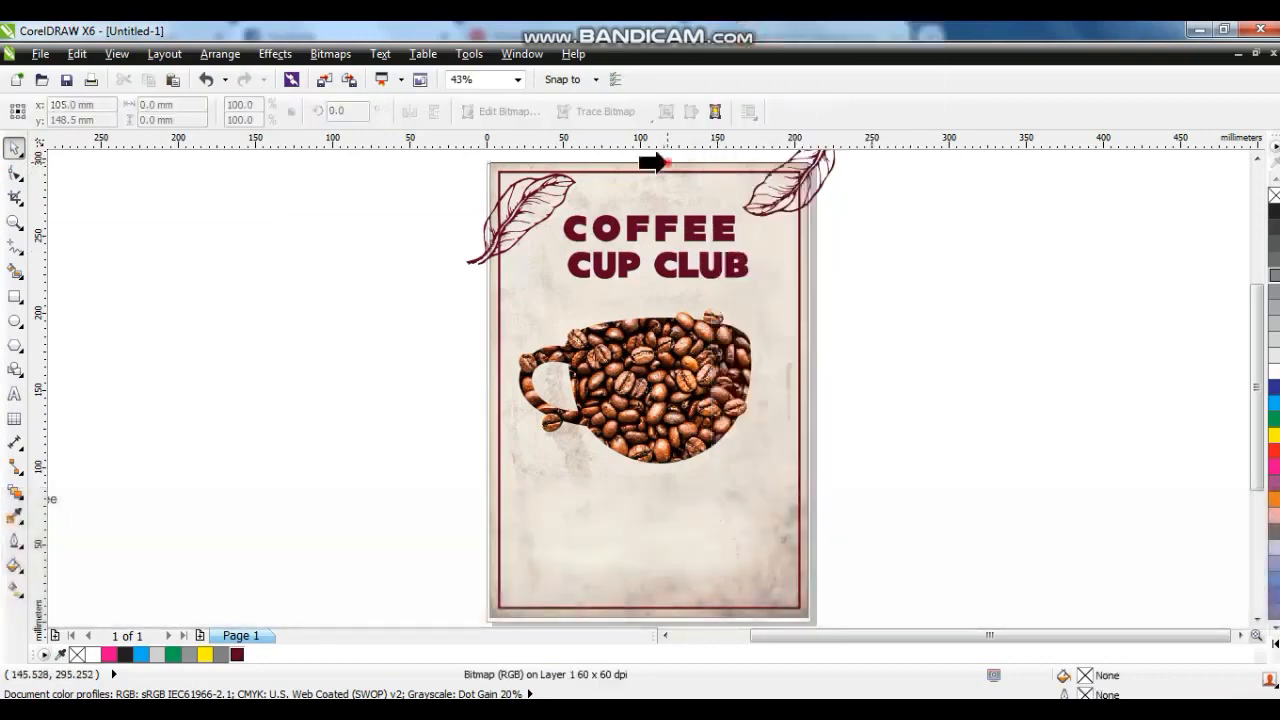
click(648, 256)
click(658, 420)
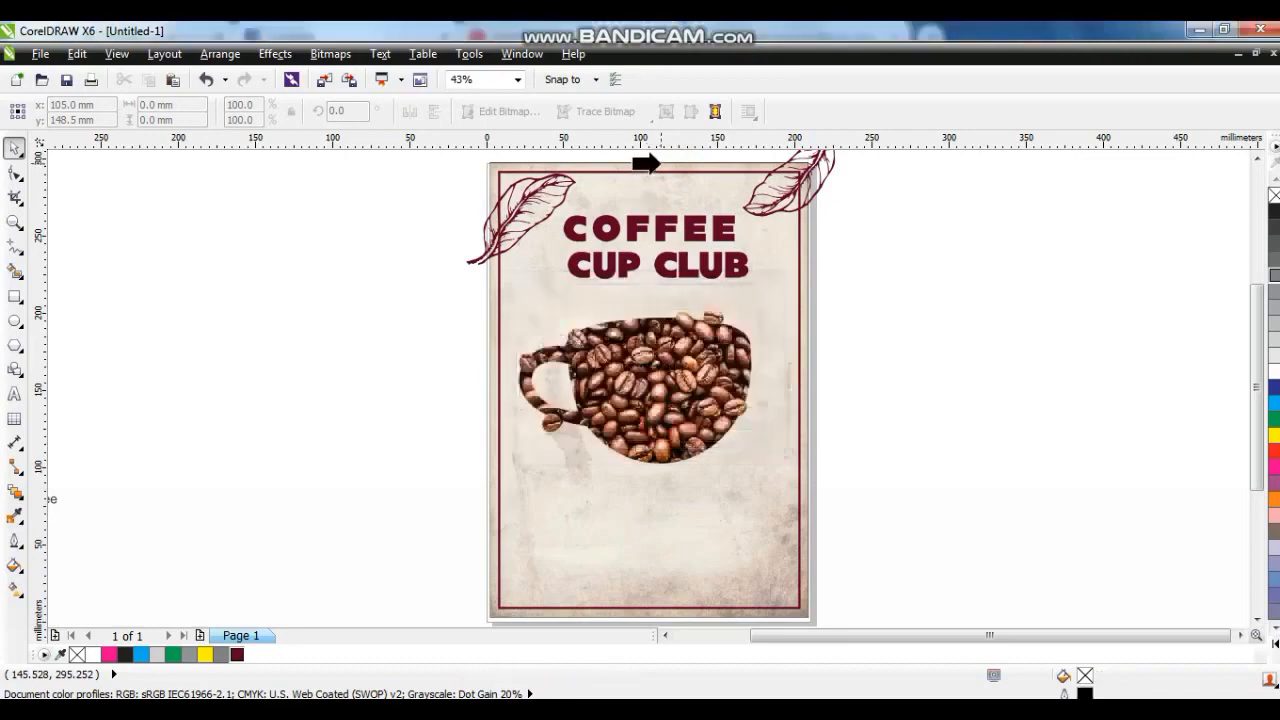
click(646, 163)
click(726, 417)
drag(686, 176, 705, 177)
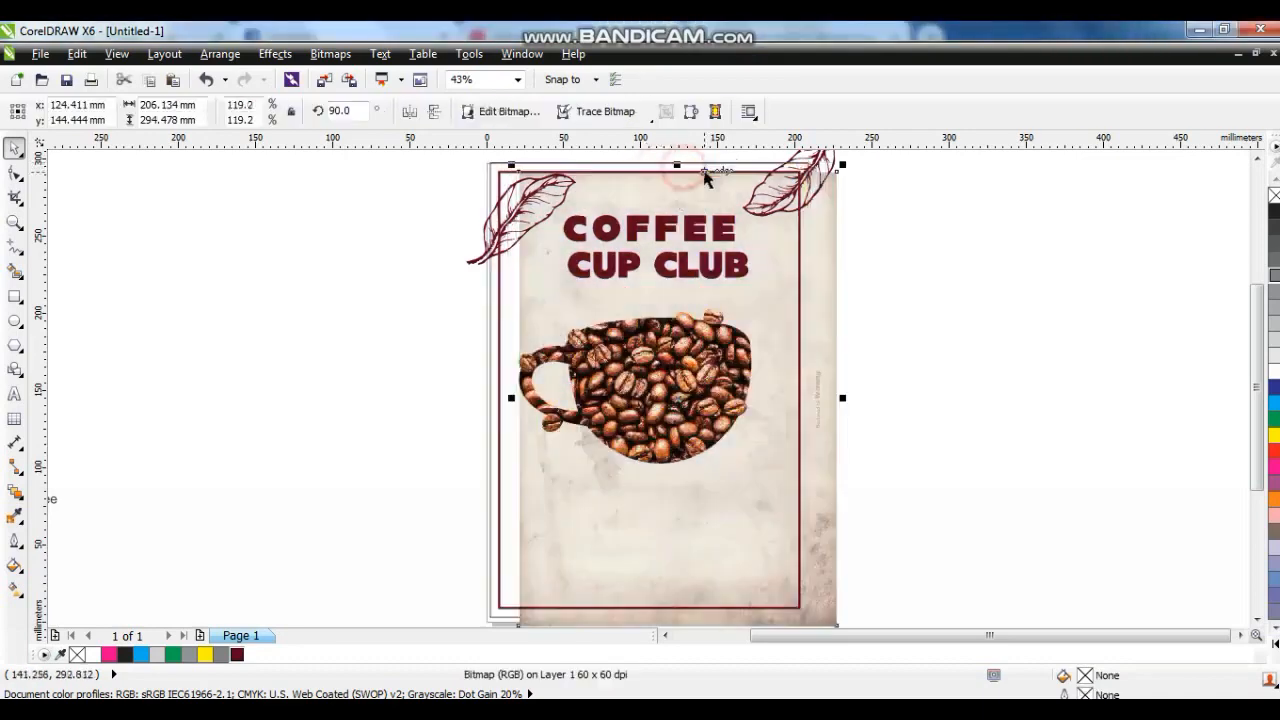
key(ctrl+z)
Send the textured background bitmap to the back and PowerClip it inside the page-sized rectangle.
key(shift+Page_Down)
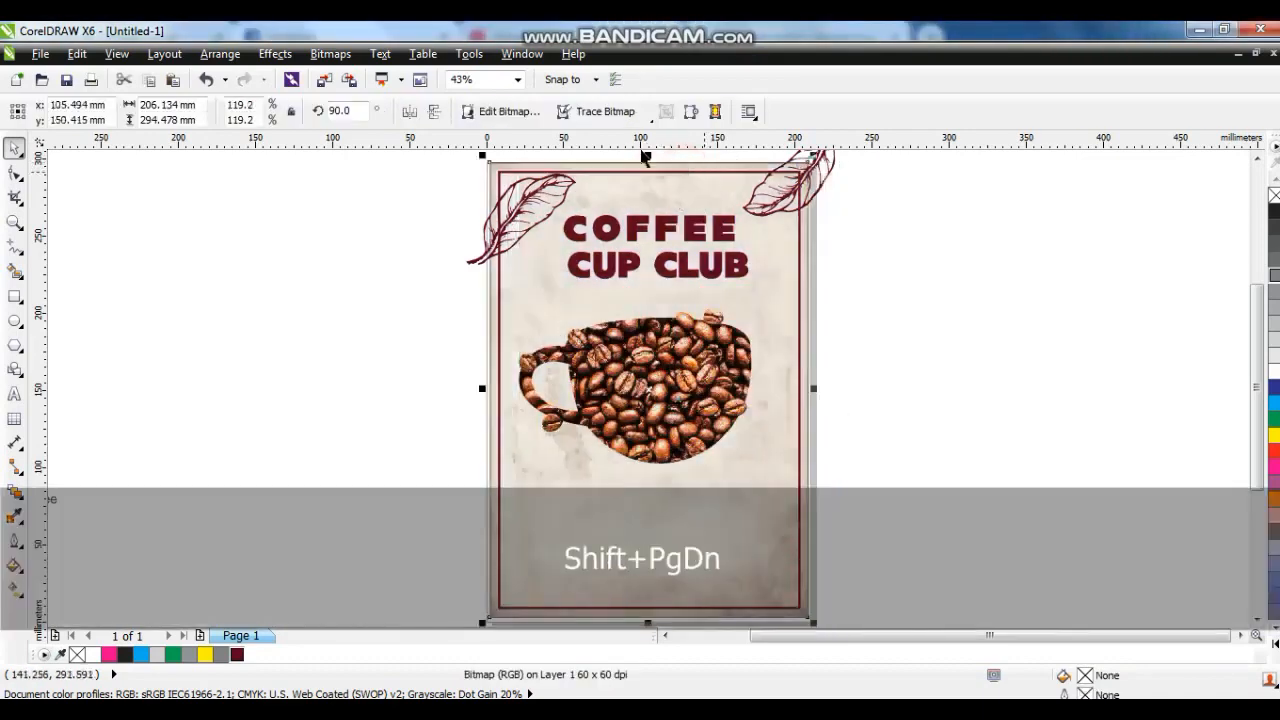
click(275, 53)
click(420, 325)
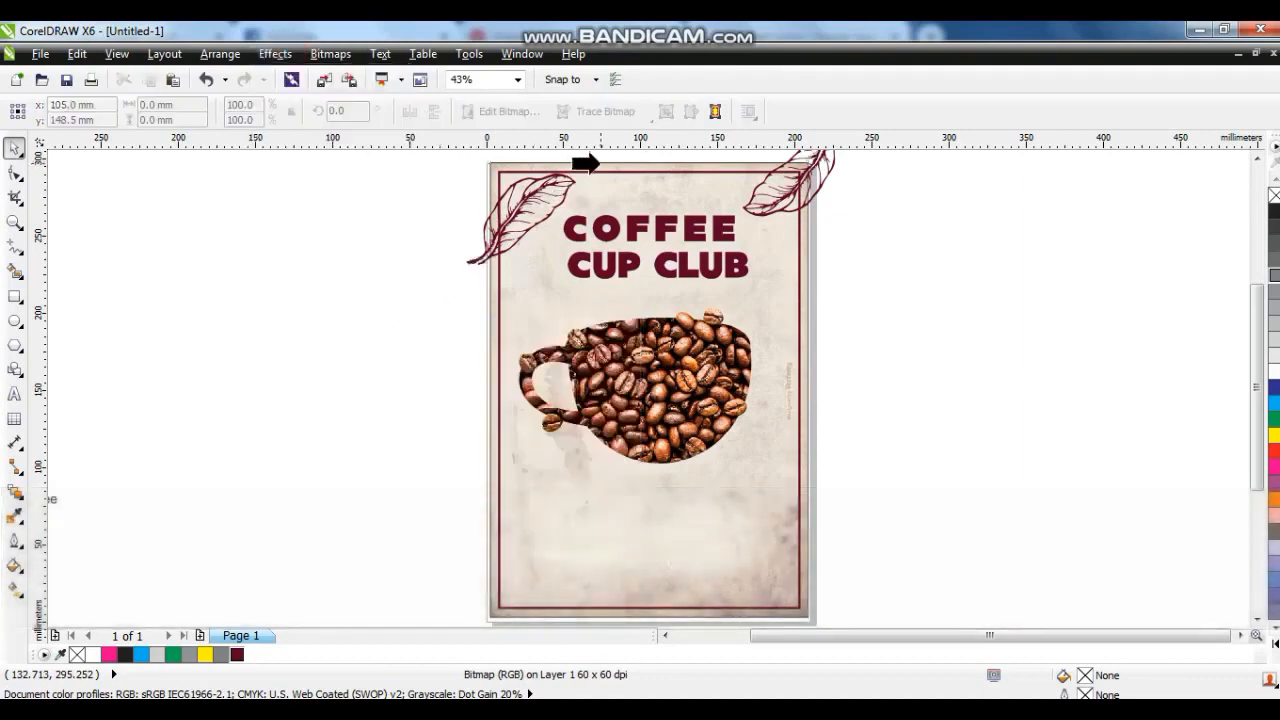
click(588, 162)
click(300, 226)
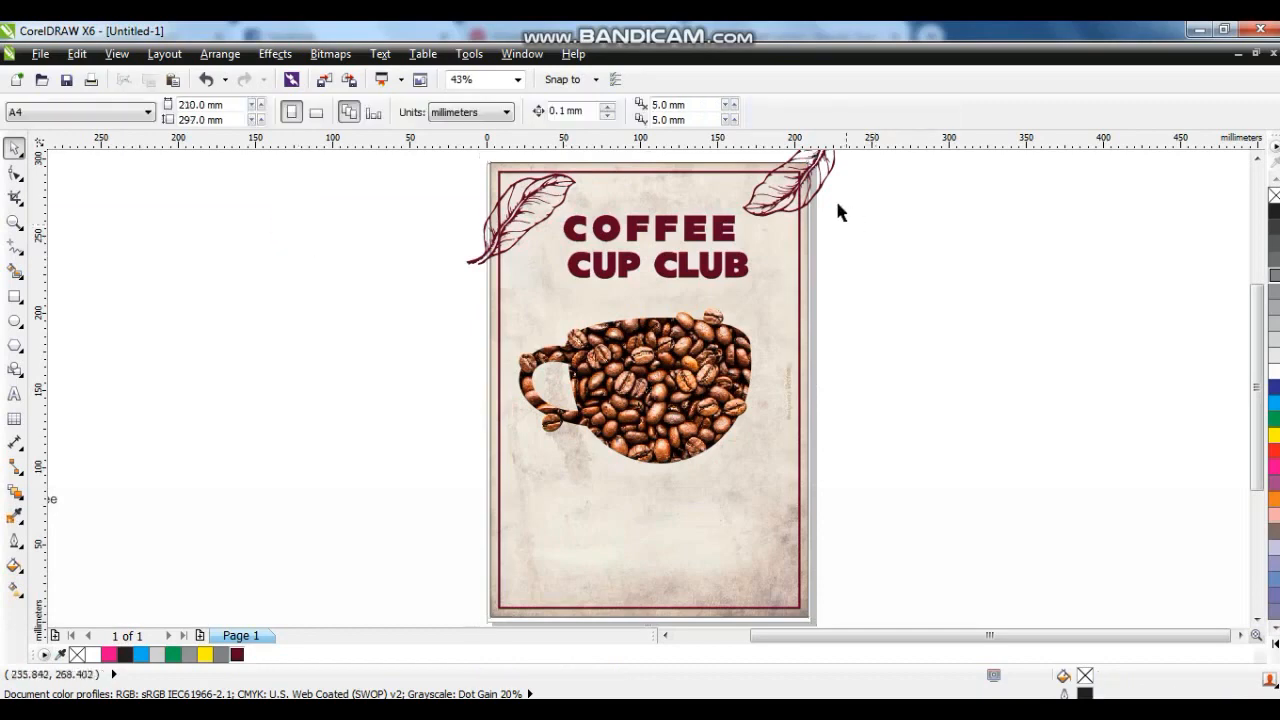
PowerClip both corner leaves inside the page-sized background rectangle and remove that rectangle's outline.
click(804, 177)
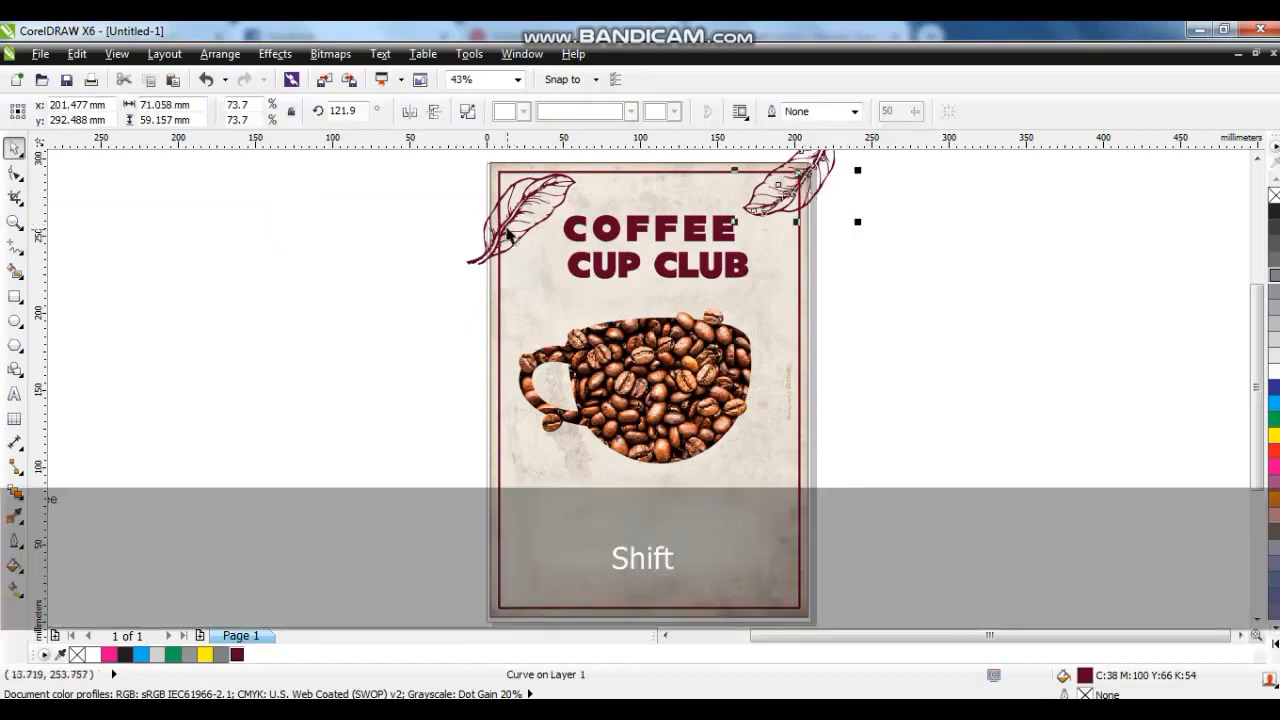
shift+click(516, 243)
right_click(505, 232)
click(546, 240)
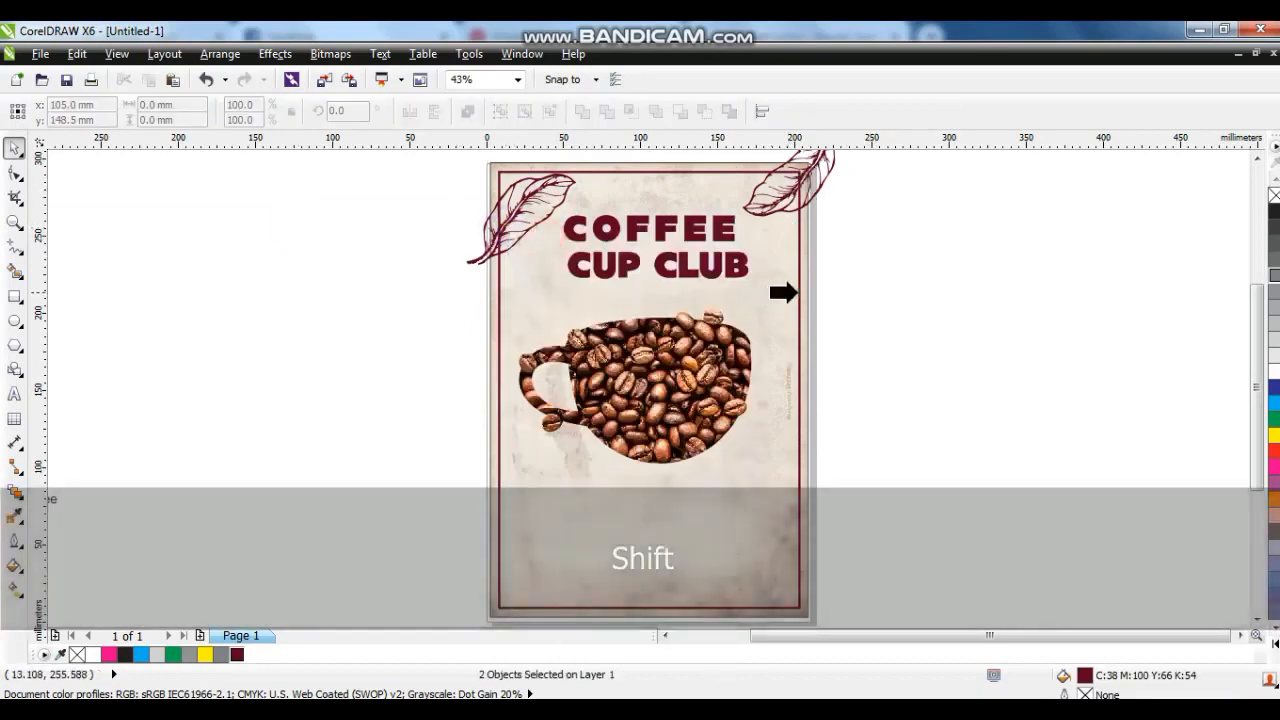
click(799, 292)
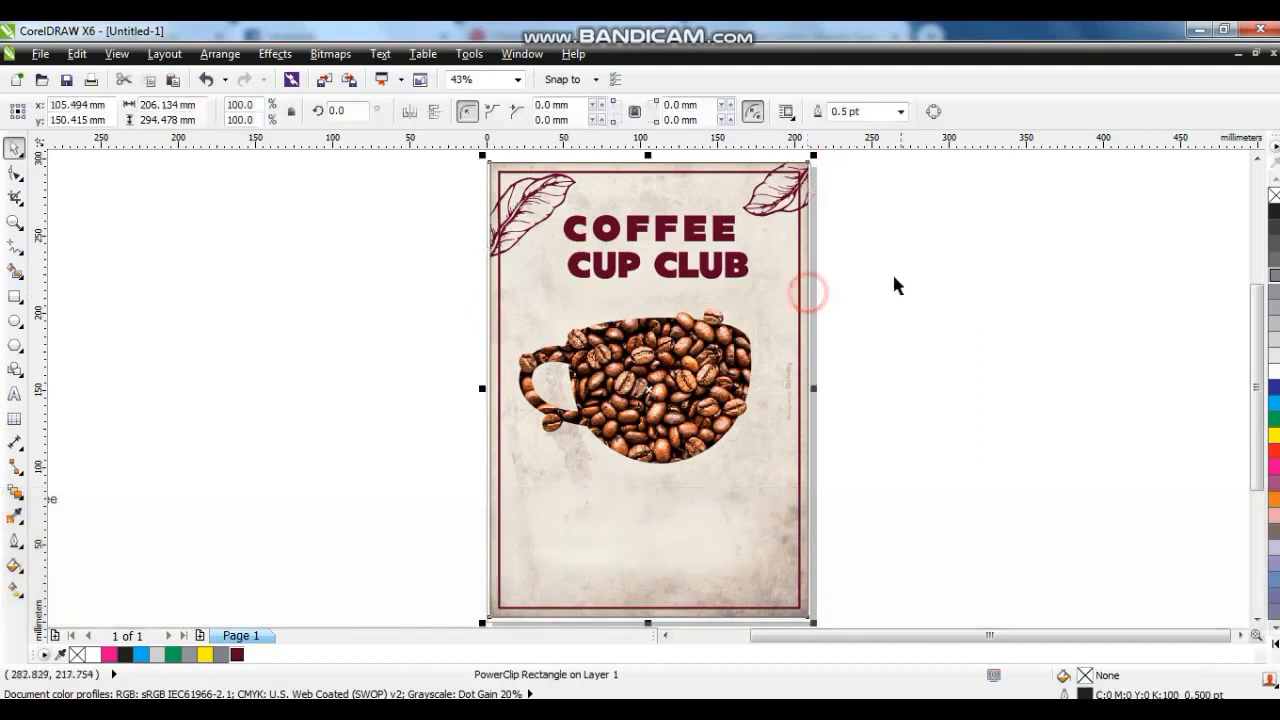
right_click(1274, 195)
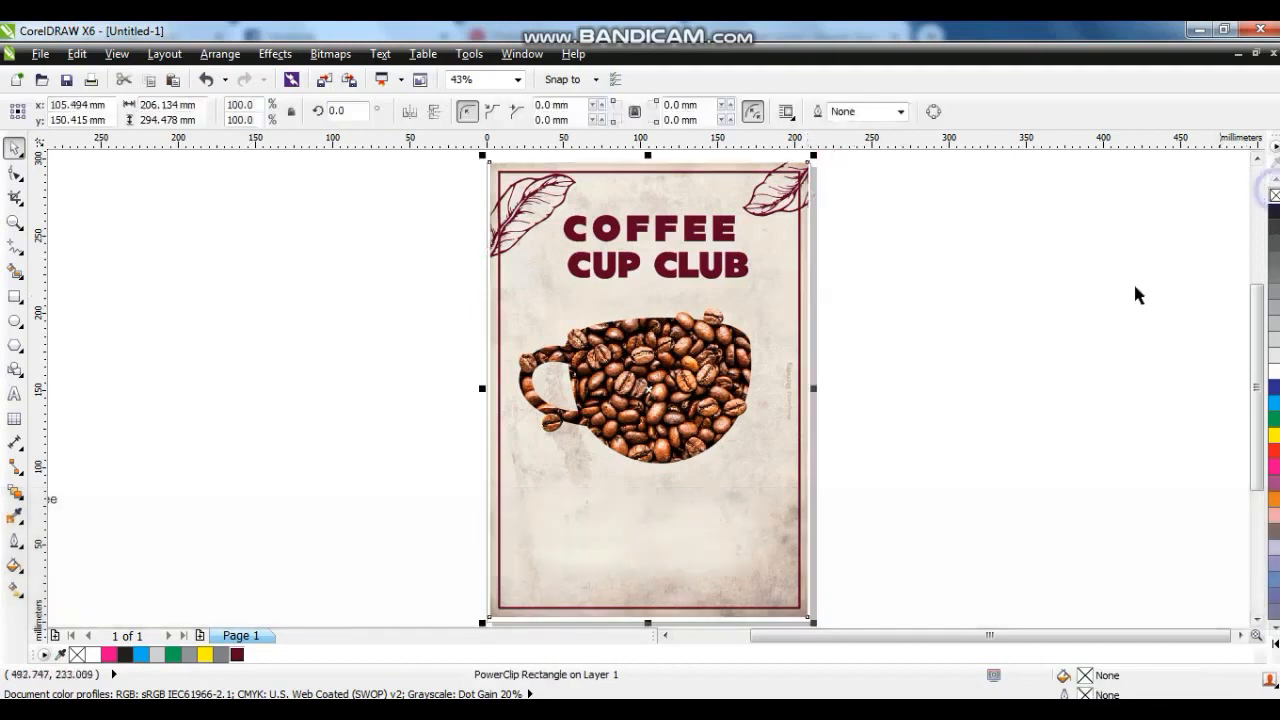
click(1033, 320)
Move both title lines slightly down towards the cup and scale them to about 56.2 pt.
click(632, 420)
drag(911, 206, 534, 322)
drag(619, 267, 617, 290)
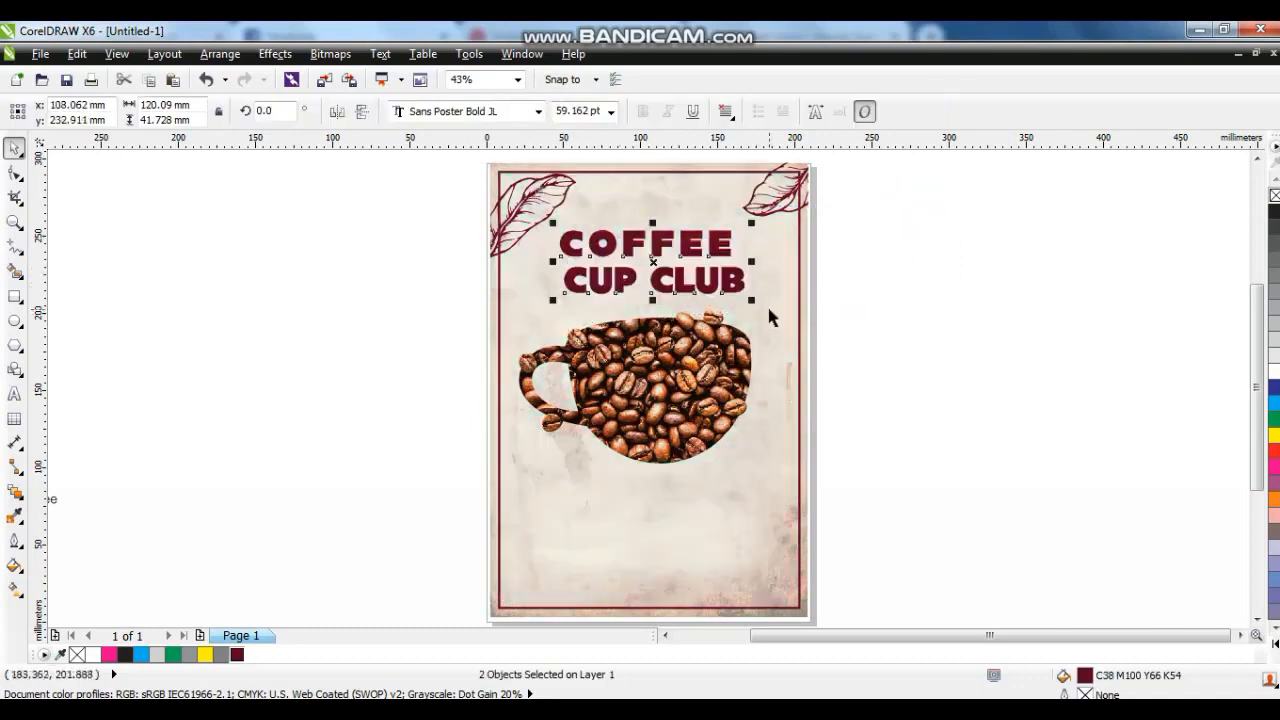
drag(750, 301, 745, 297)
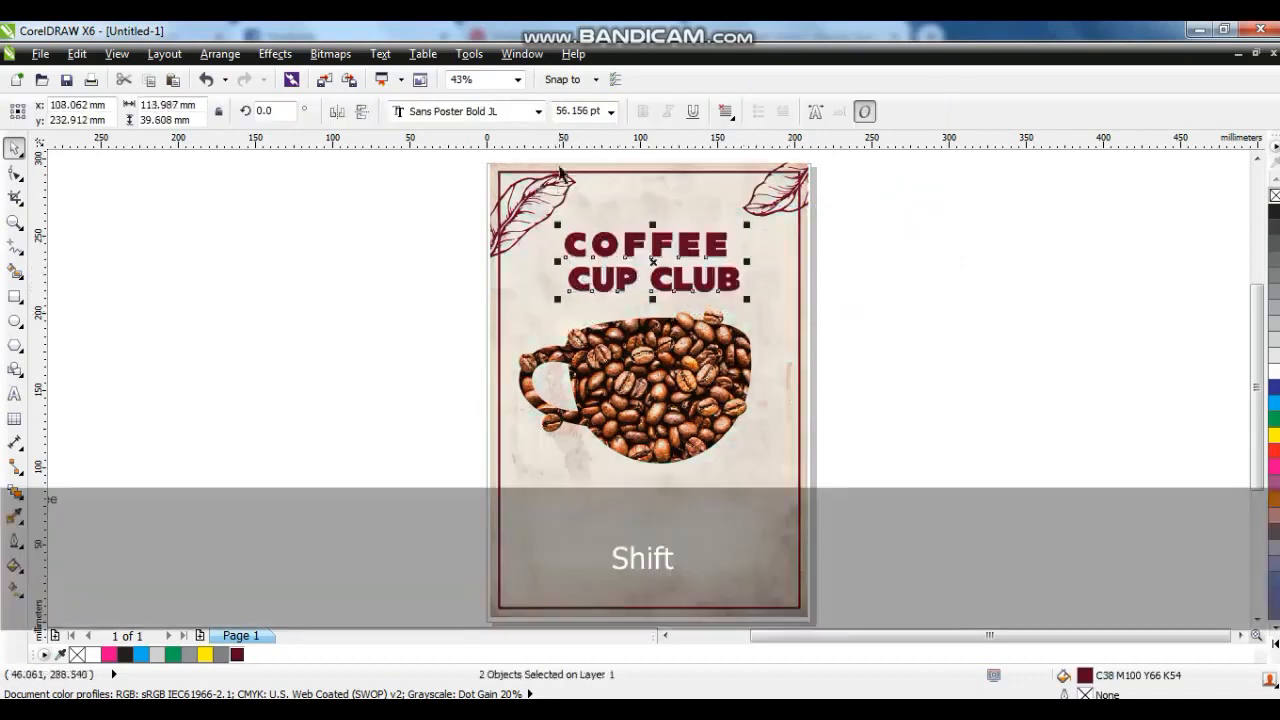
Change both title lines to the Timeline font and align CUP CLUB centrally beneath COFFEE.
click(539, 115)
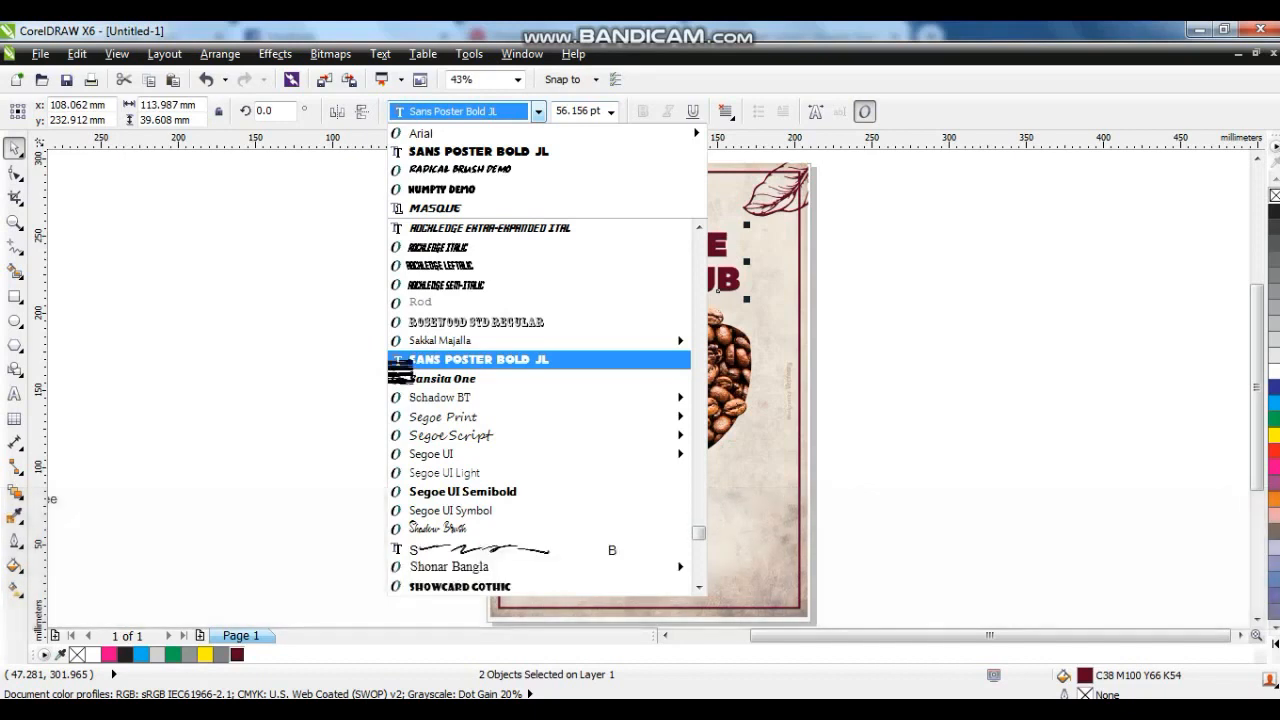
scroll(535, 465, down, 3)
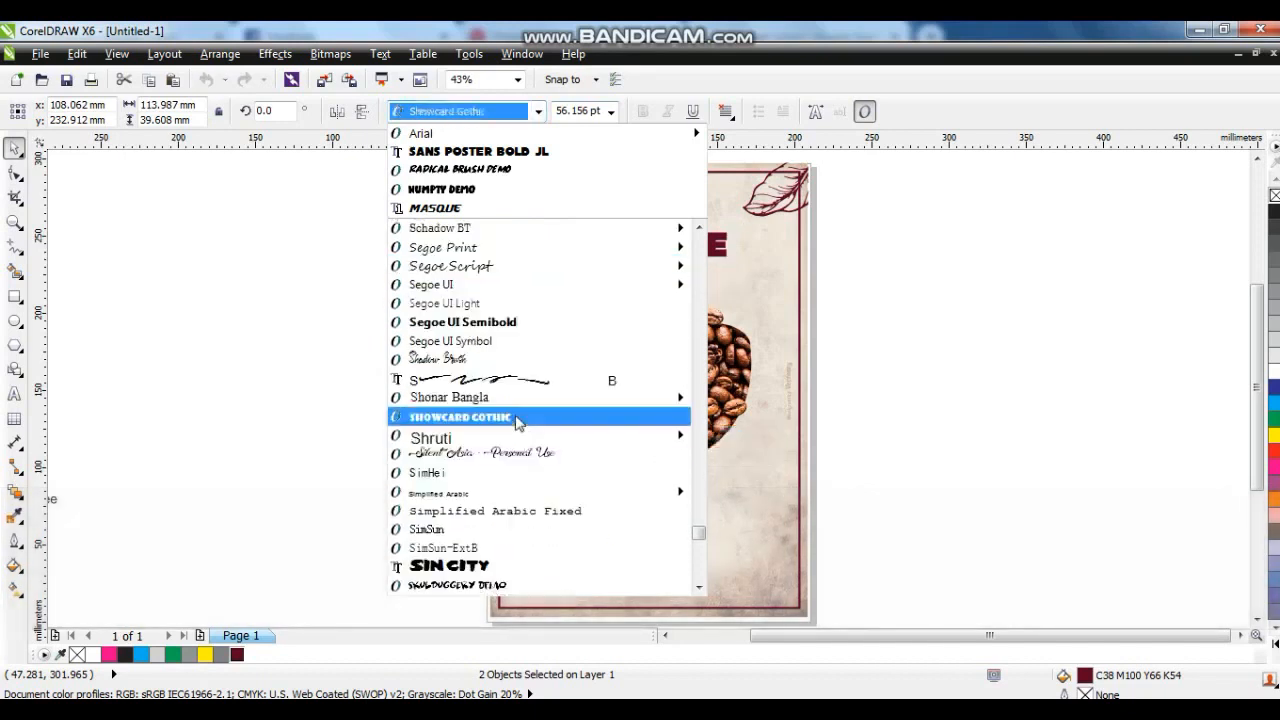
scroll(540, 520, down, 4)
mouse_move(537, 472)
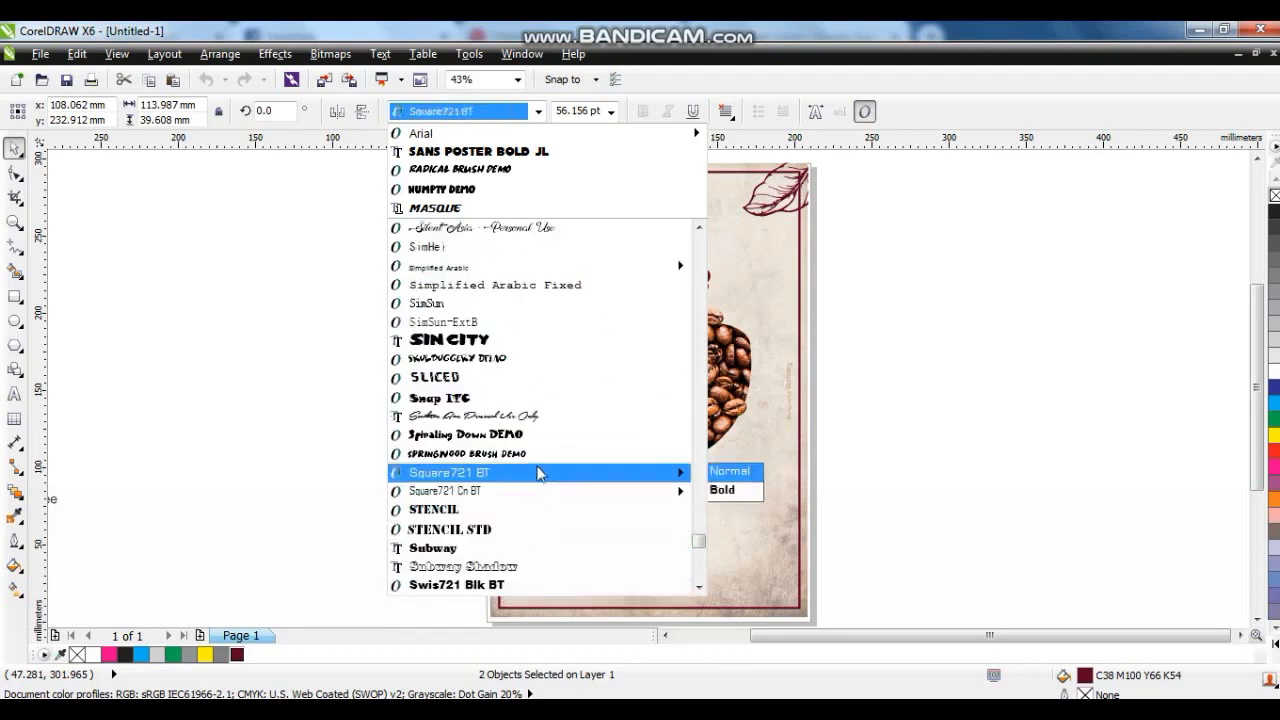
scroll(533, 470, down, 7)
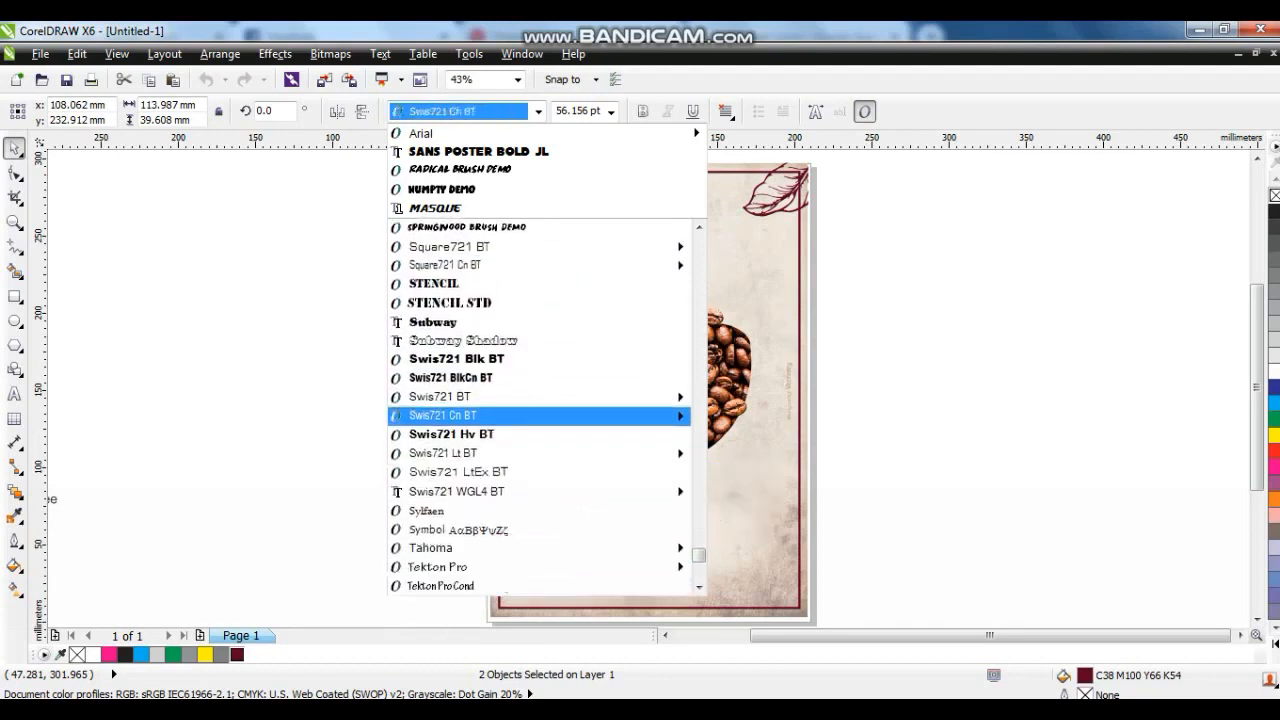
scroll(531, 471, down, 1)
click(471, 530)
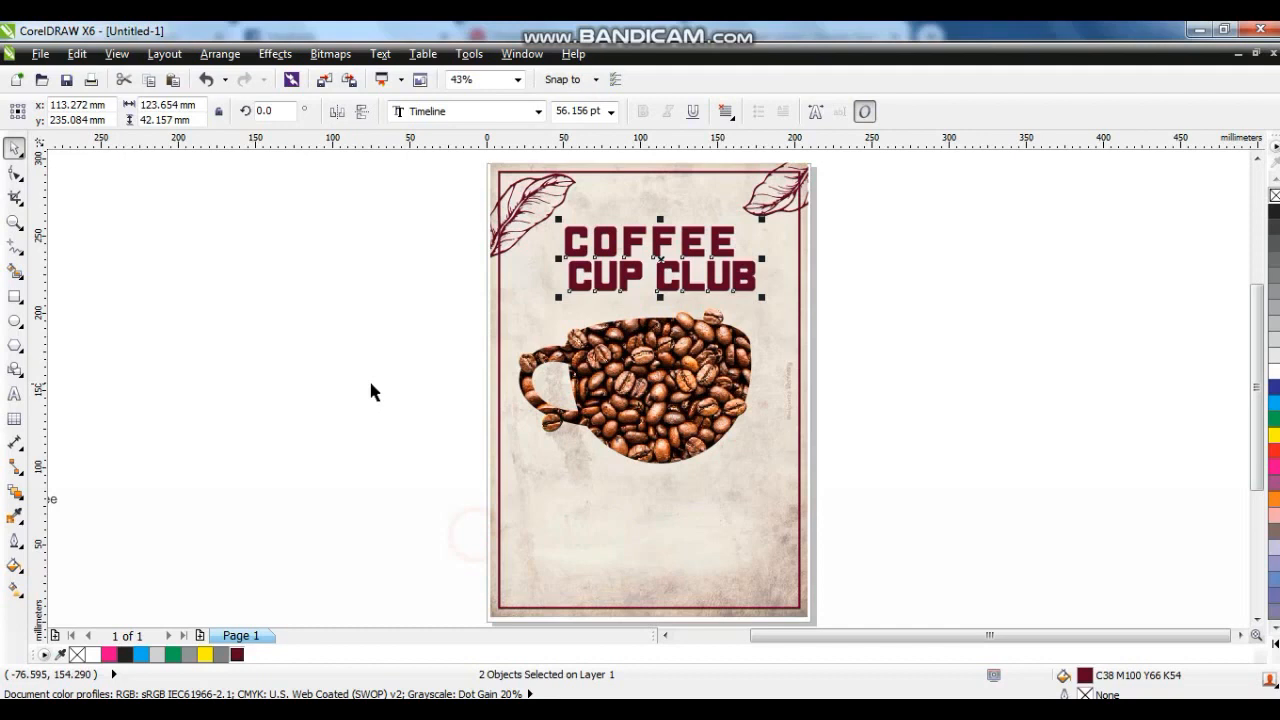
key(c)
click(862, 330)
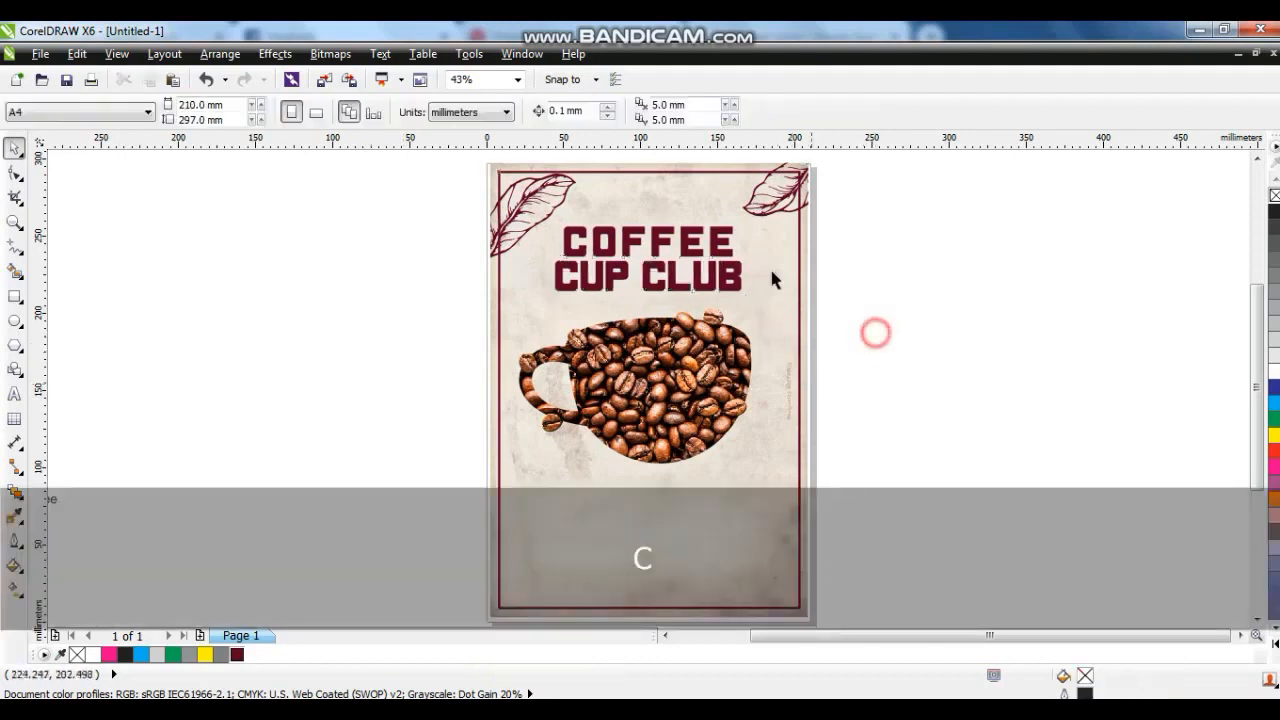
Scale both title lines together down to about 54.7 pt.
click(733, 290)
drag(903, 205, 548, 315)
drag(749, 297, 746, 296)
click(958, 325)
Apply a letter case change to both title lines on the poster.
key(F4)
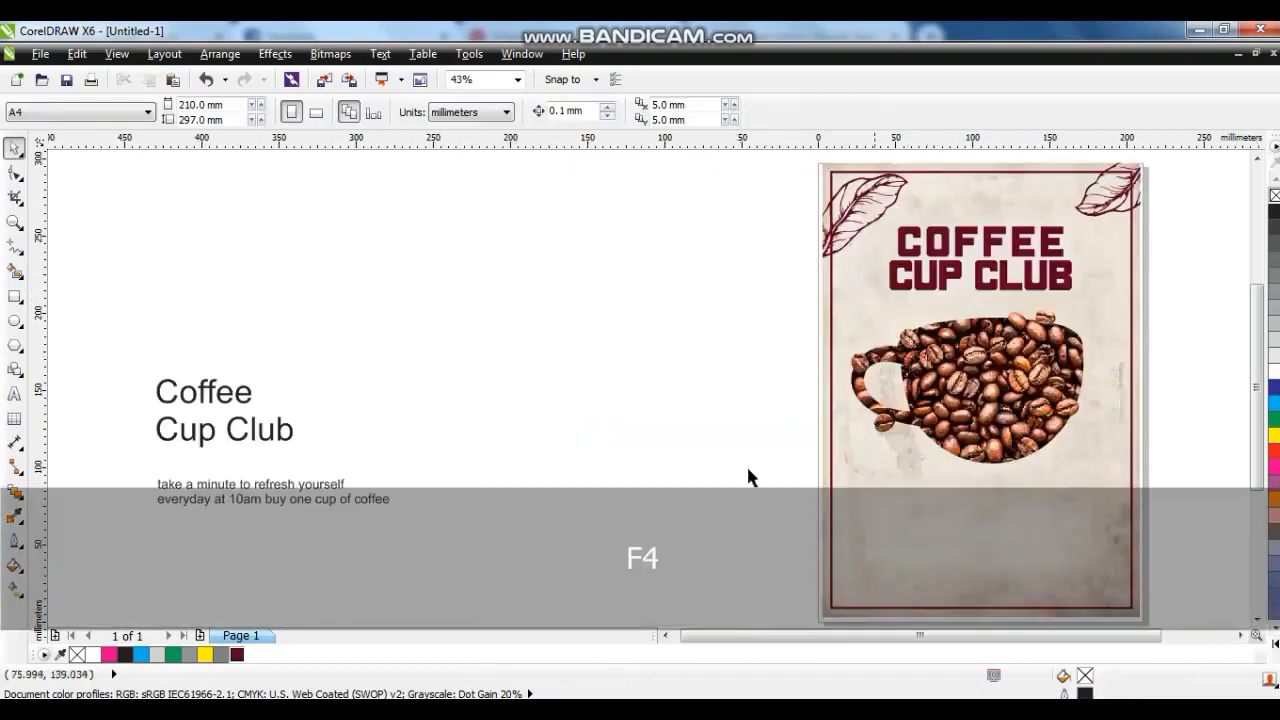
click(281, 443)
click(1027, 248)
shift+click(1027, 248)
drag(666, 208, 1099, 297)
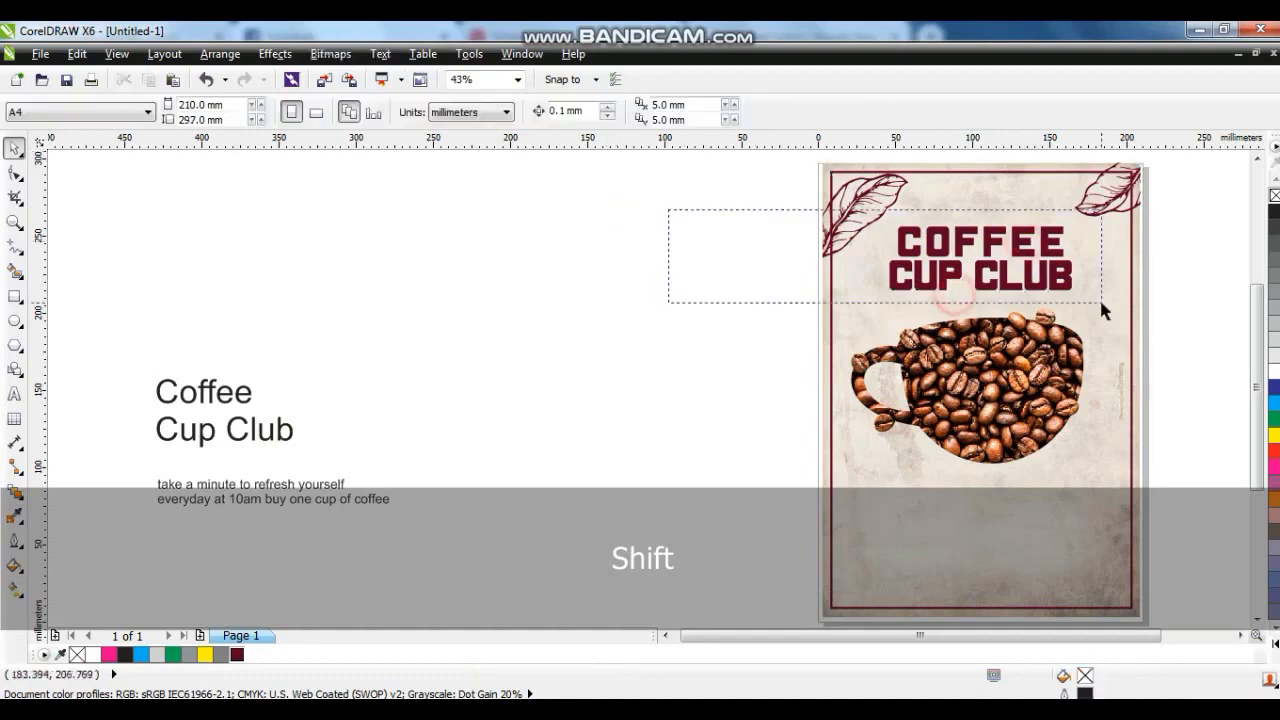
click(380, 53)
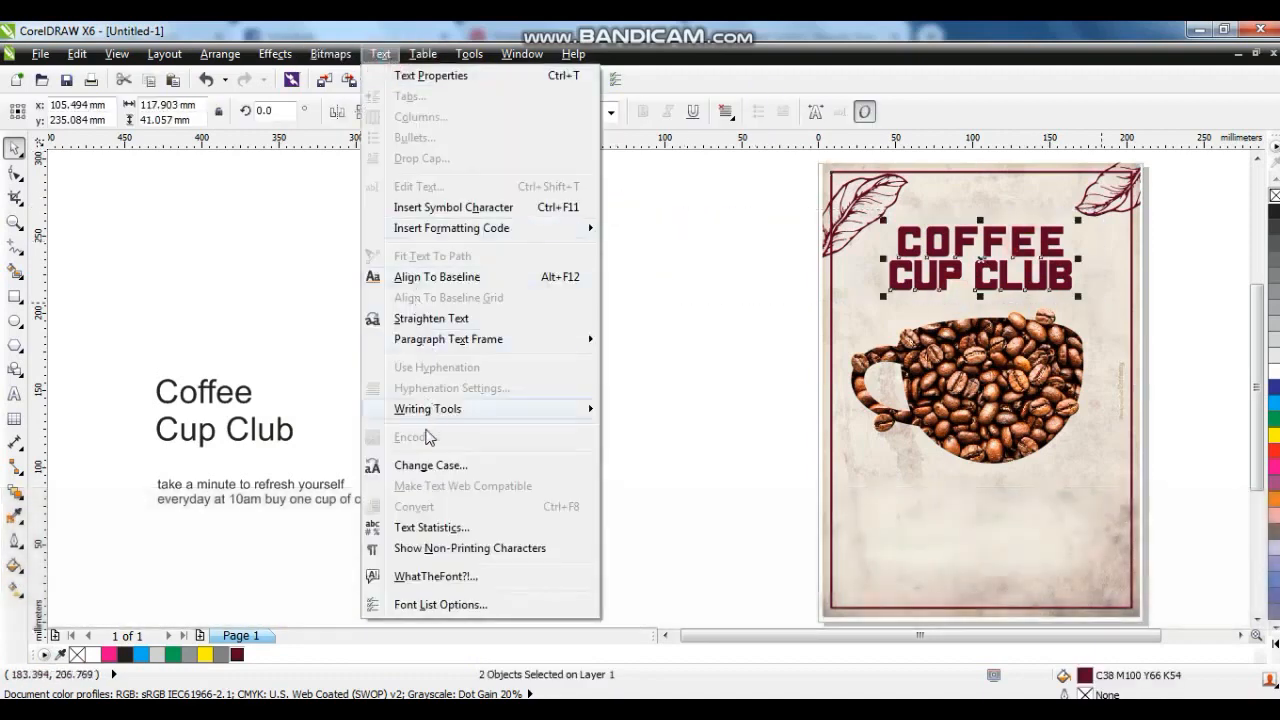
click(430, 465)
click(539, 376)
click(567, 428)
Change the font of both poster title lines to TypoGraphica.
click(529, 112)
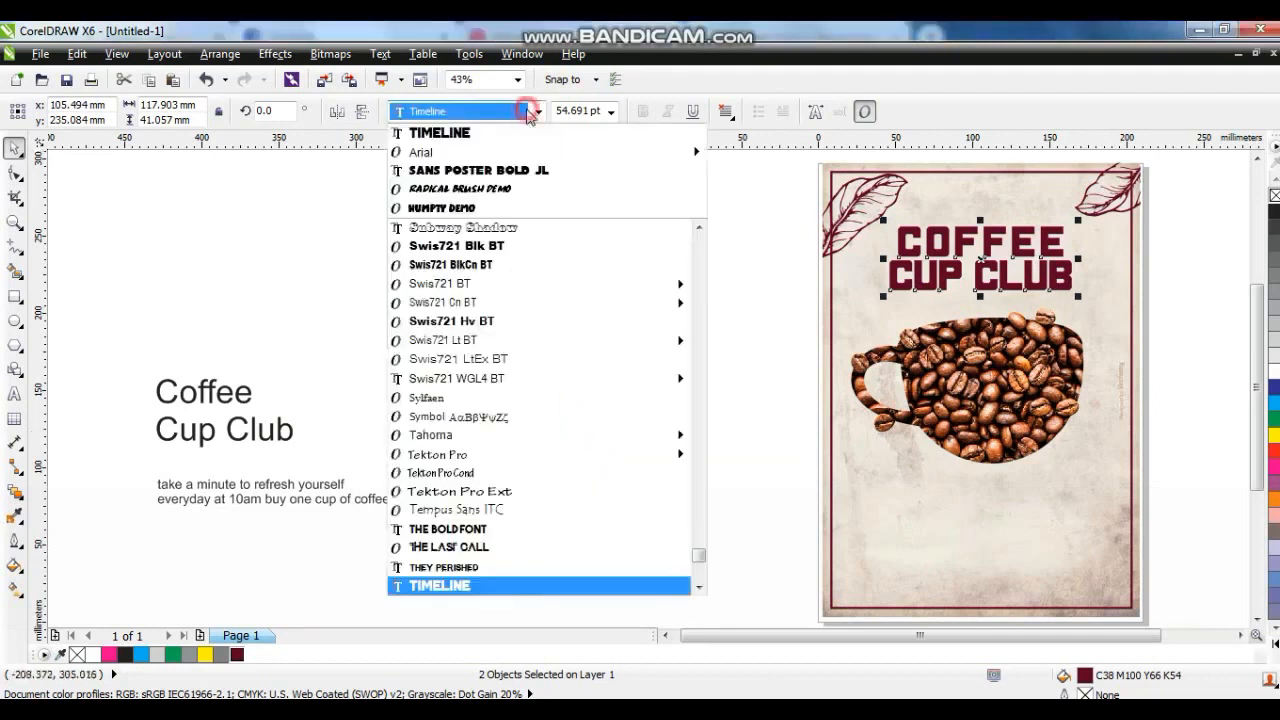
scroll(560, 440, down, 3)
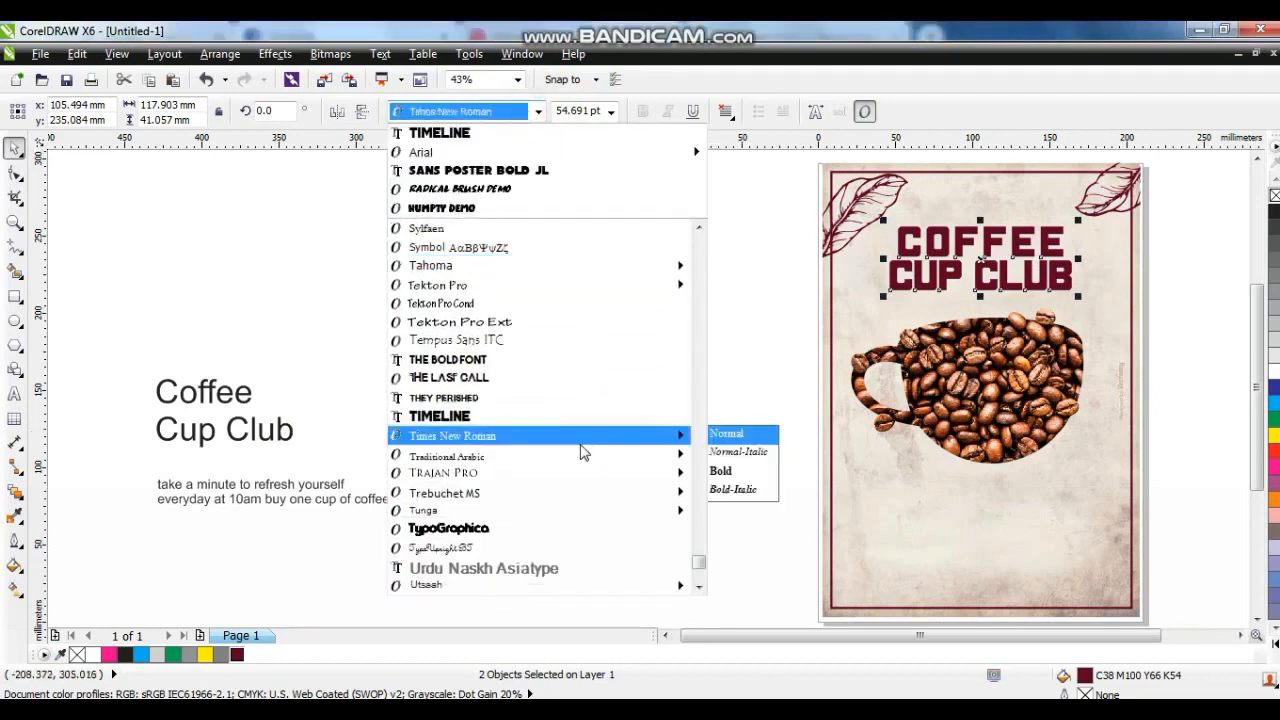
click(493, 530)
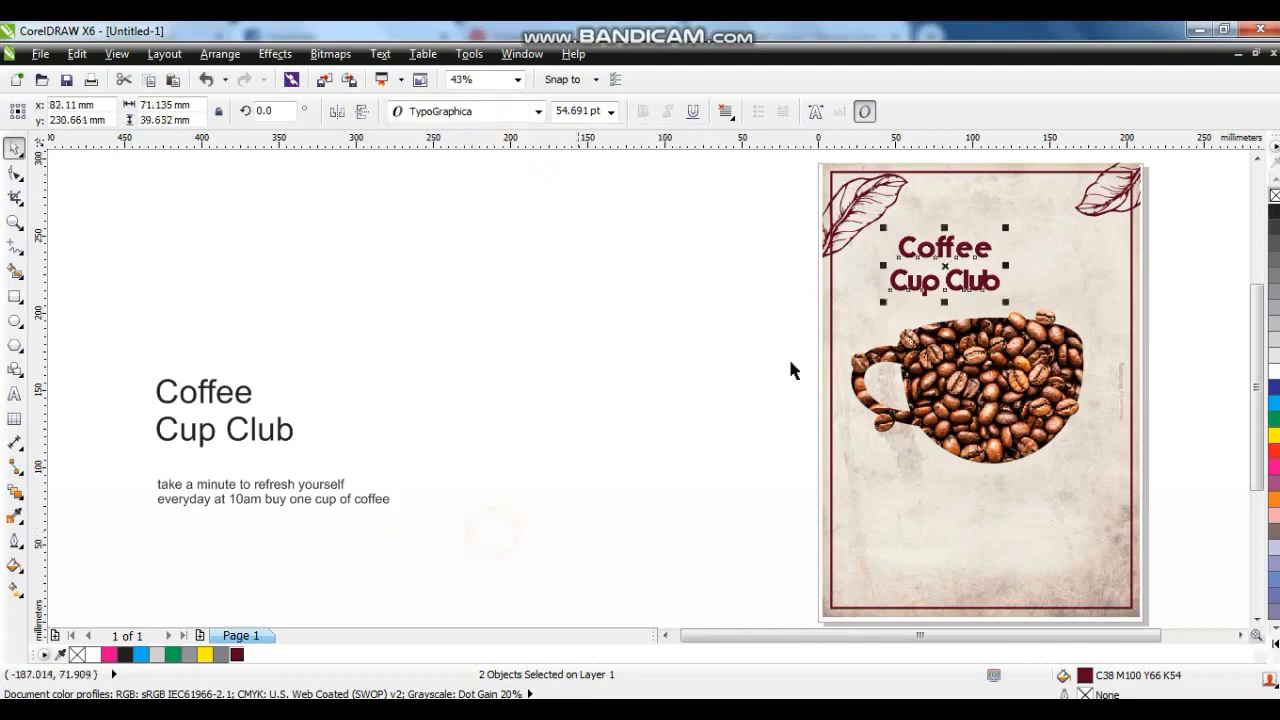
Enlarge both title lines to about 85 pt, stagger Cup Club to the right beneath Coffee, and place them above the cup.
key(Escape)
drag(969, 252, 1082, 196)
shift+click(1000, 281)
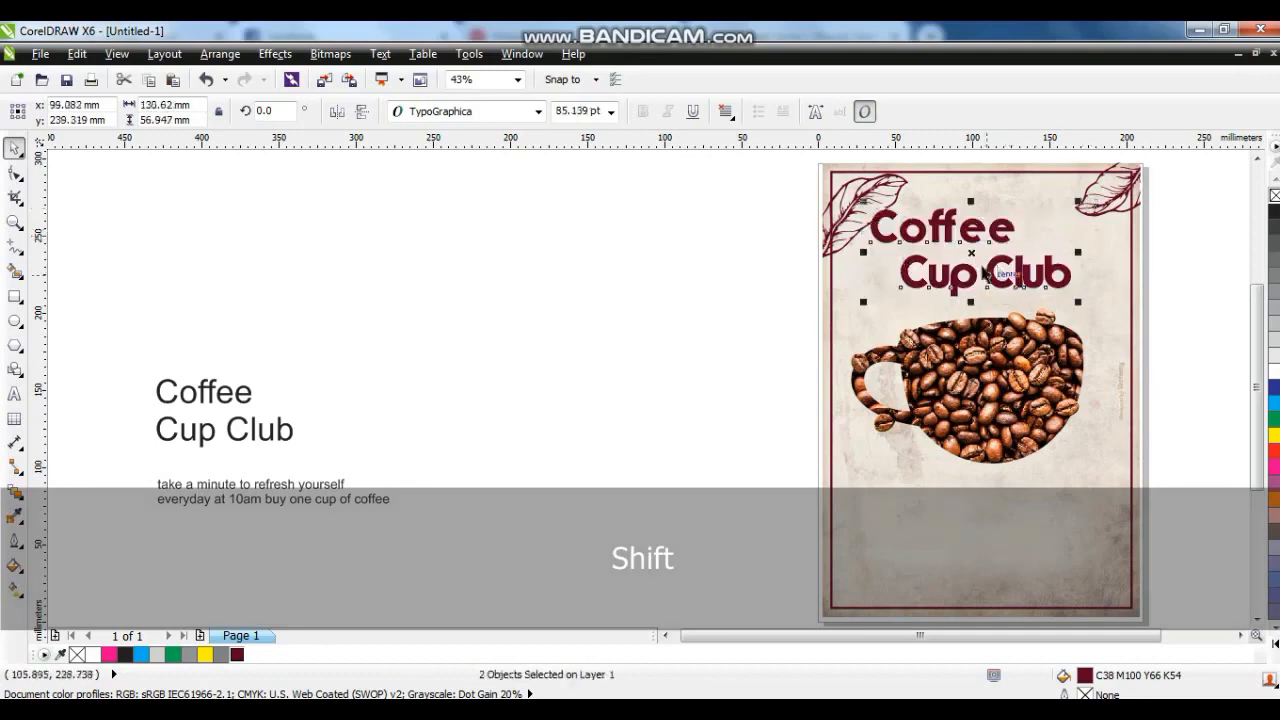
drag(997, 262, 985, 258)
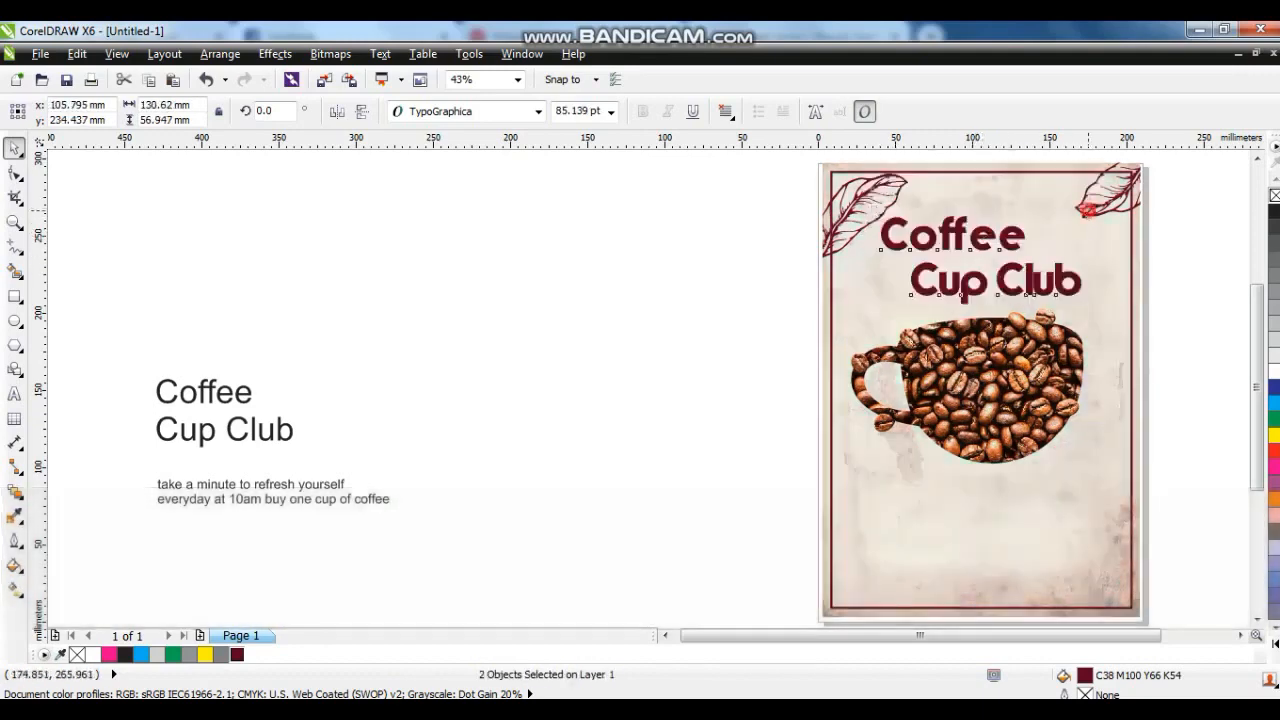
Draw a maroon-filled bar about 173 by 16 mm below the cup and centre it horizontally within the border.
click(14, 297)
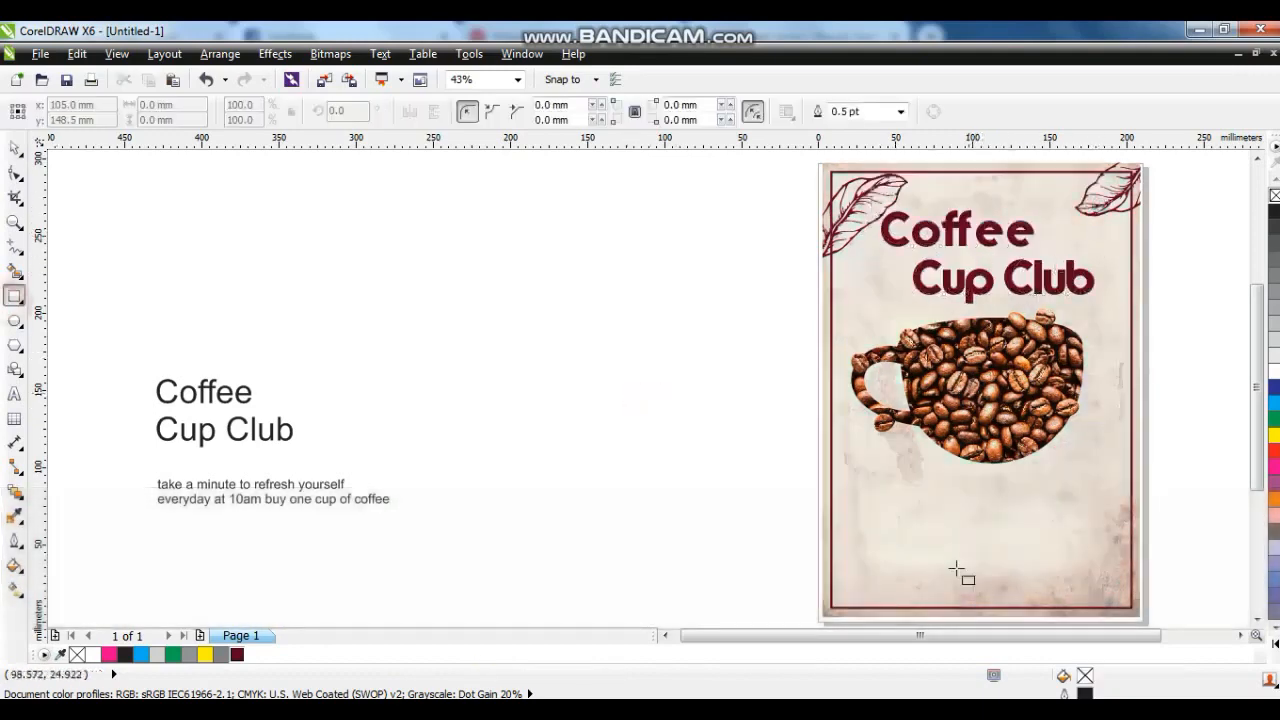
drag(844, 502, 1112, 530)
click(237, 654)
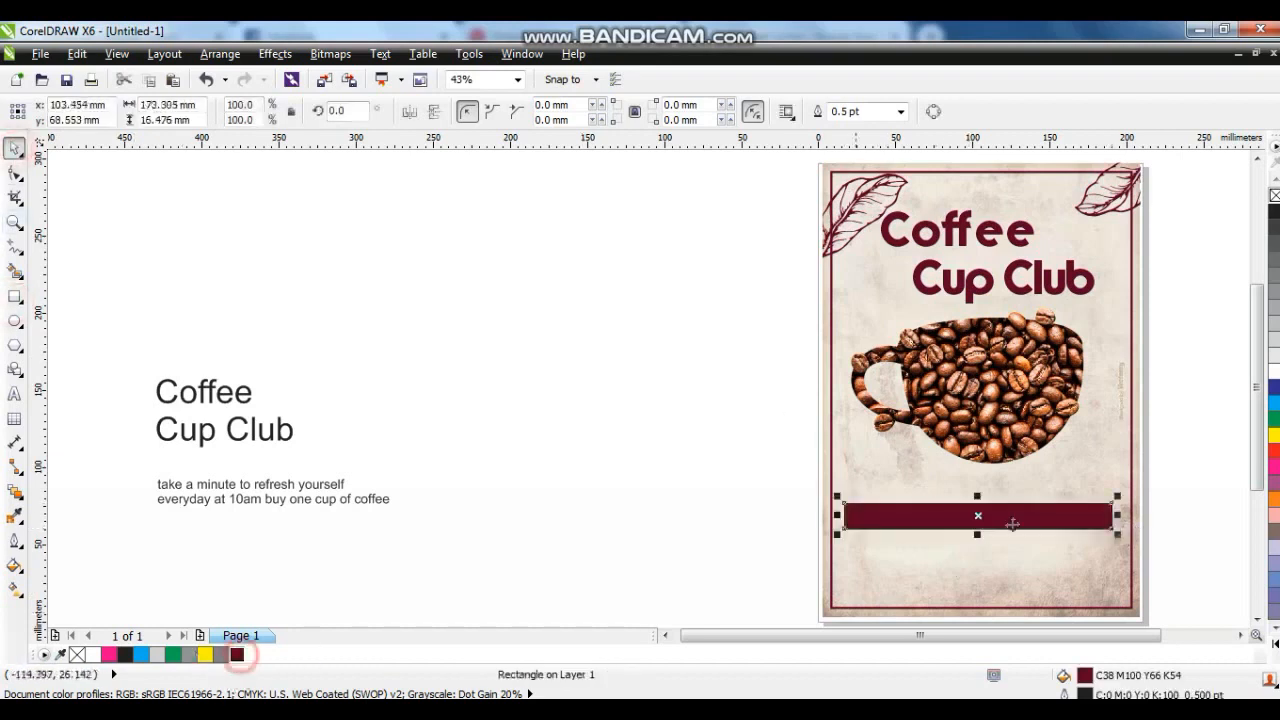
shift+click(1036, 558)
key(c)
click(596, 398)
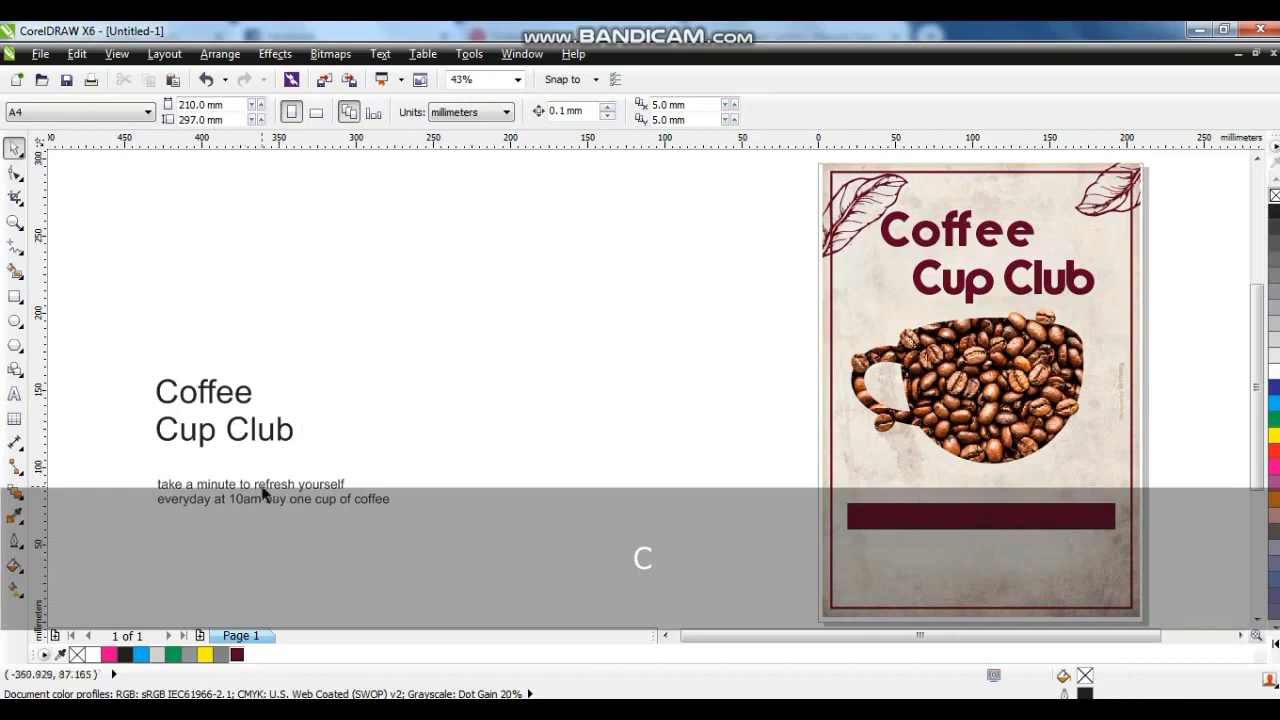
Break the two-line tagline beside the page into separate text lines and make them bold.
click(265, 492)
key(ctrl+k)
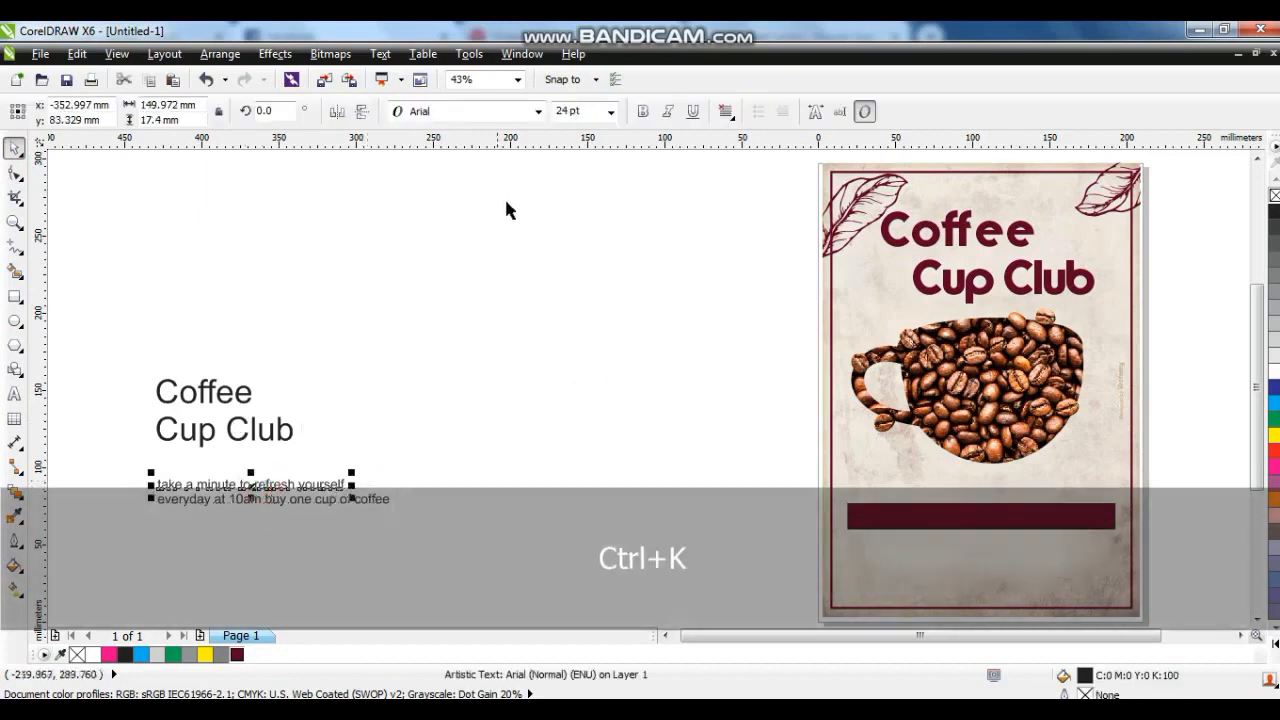
click(642, 111)
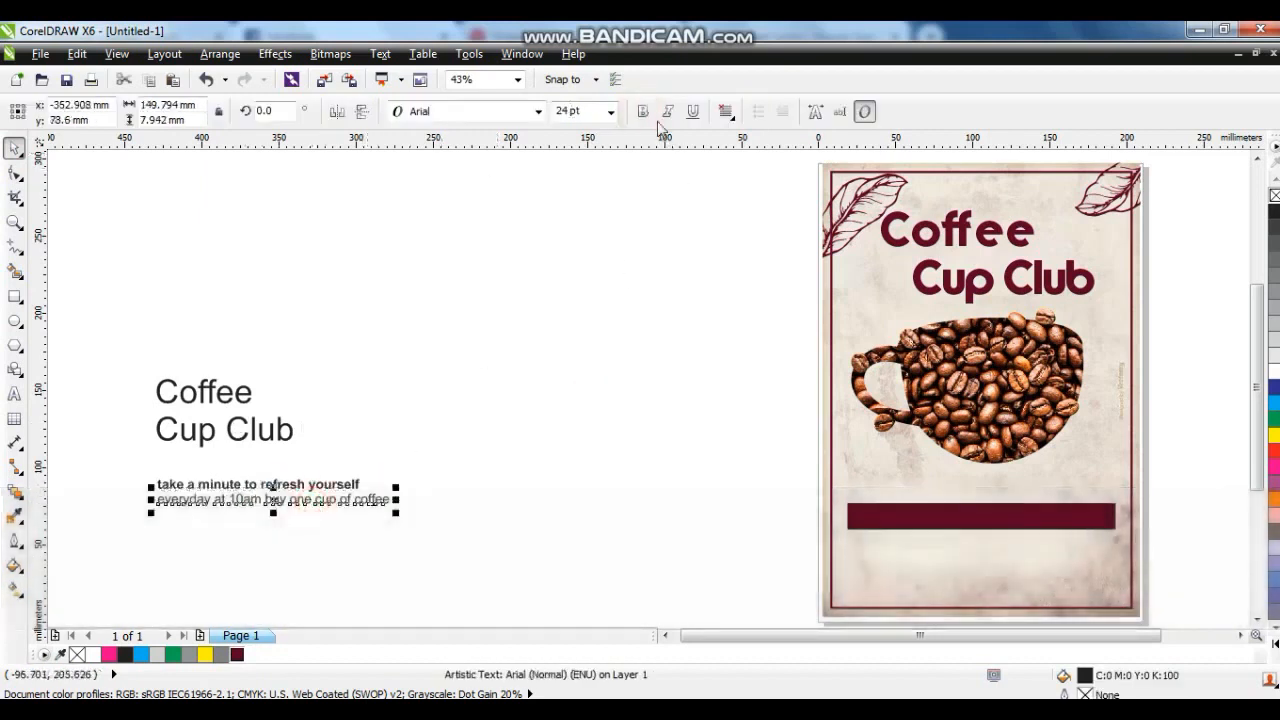
Centre-align both tagline lines and move them onto the poster, with the first over the maroon bar and the second below it.
drag(483, 460, 67, 556)
key(c)
drag(300, 496, 1020, 512)
click(1163, 522)
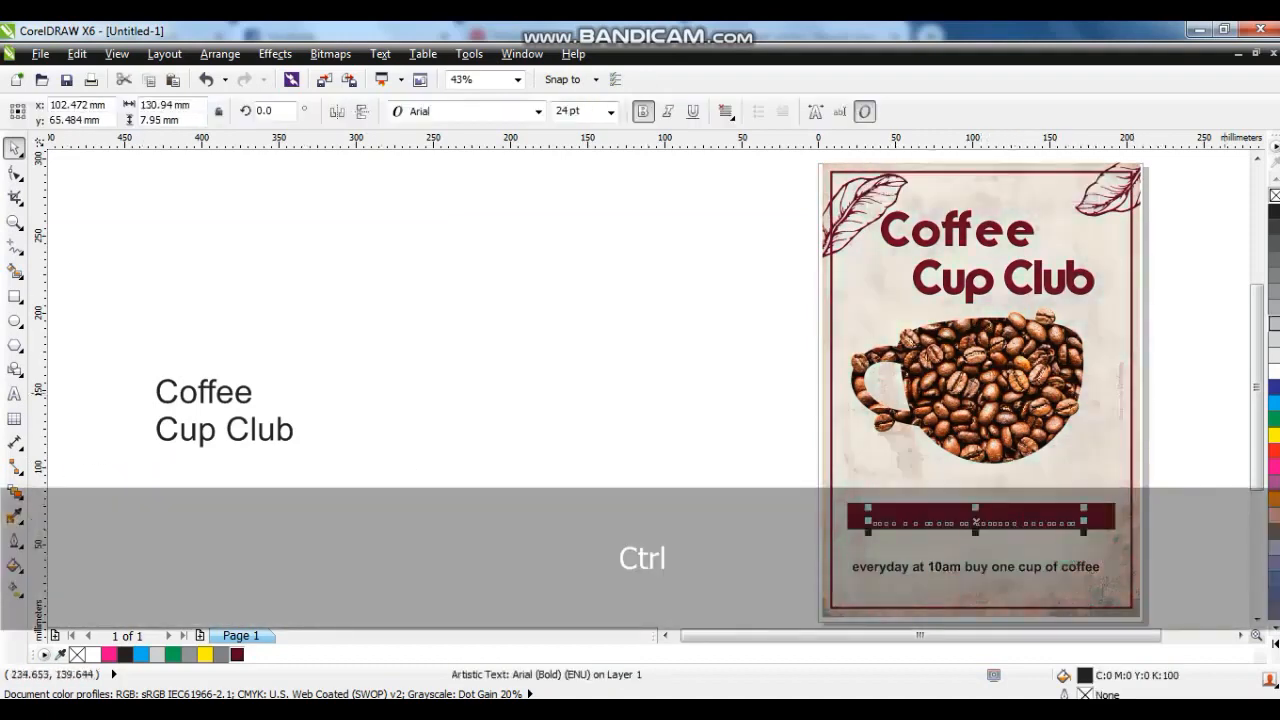
Fill the "take a minute to refresh yourself" line with white and bring it to the front of the bar.
click(1275, 372)
key(shift+F2)
key(F3)
key(shift+Page_Up)
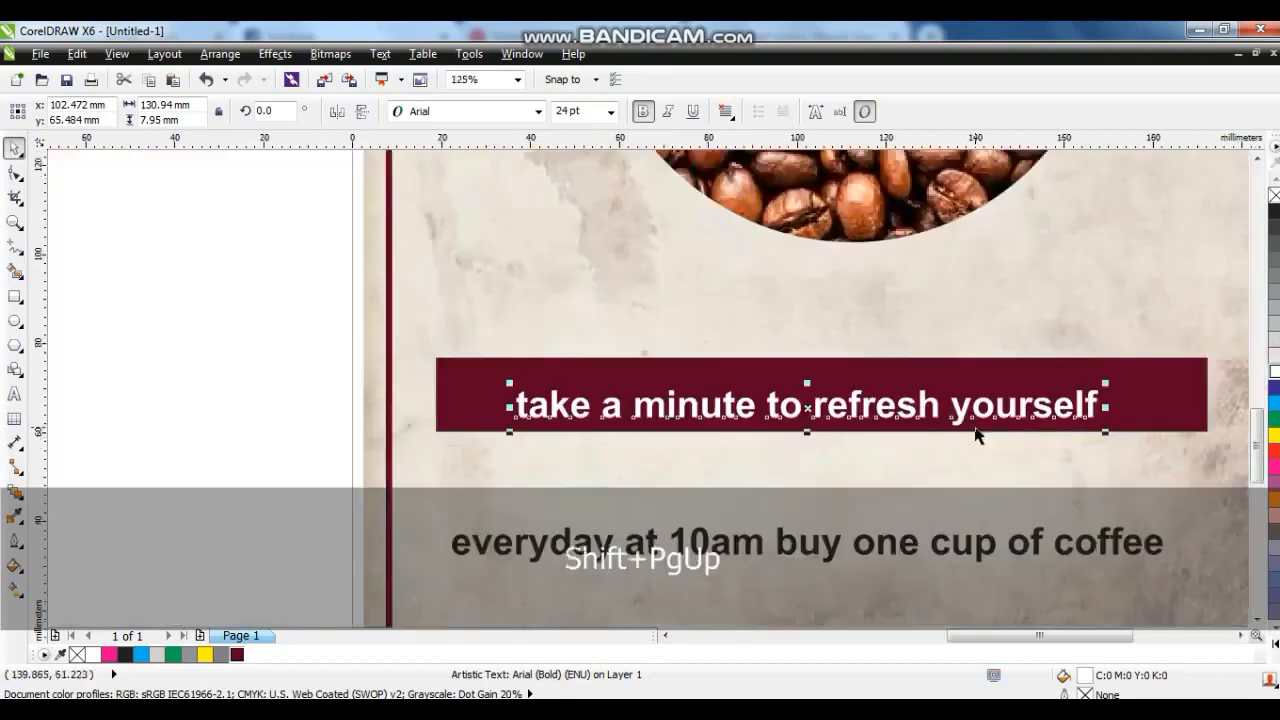
Convert the white tagline to Title Case and centre it horizontally and vertically on the maroon bar.
click(380, 53)
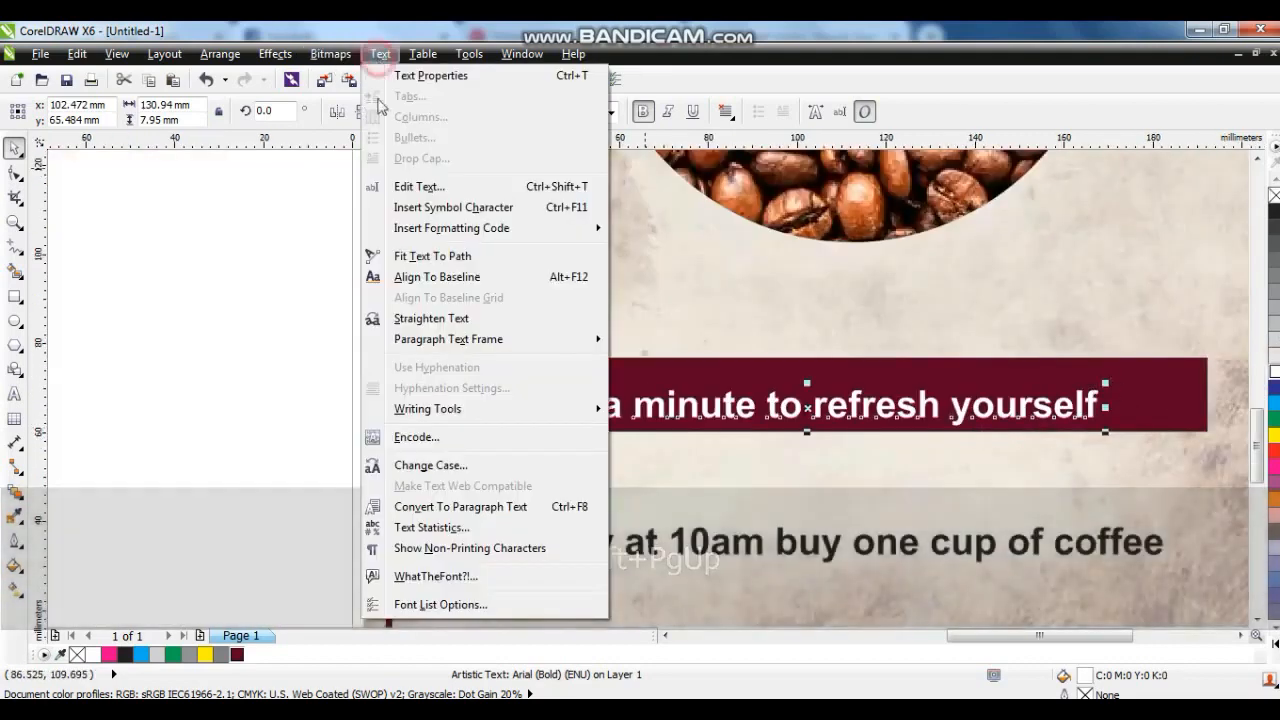
click(429, 463)
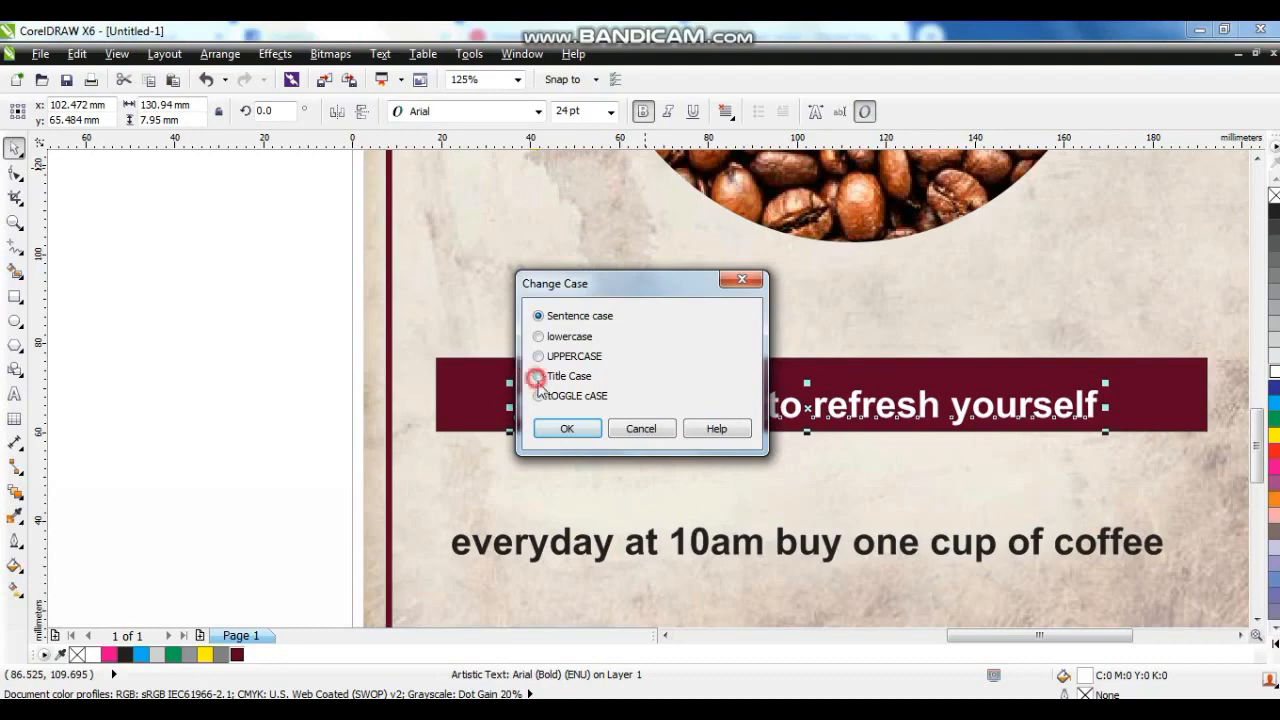
click(568, 430)
shift+click(1171, 381)
key(c)
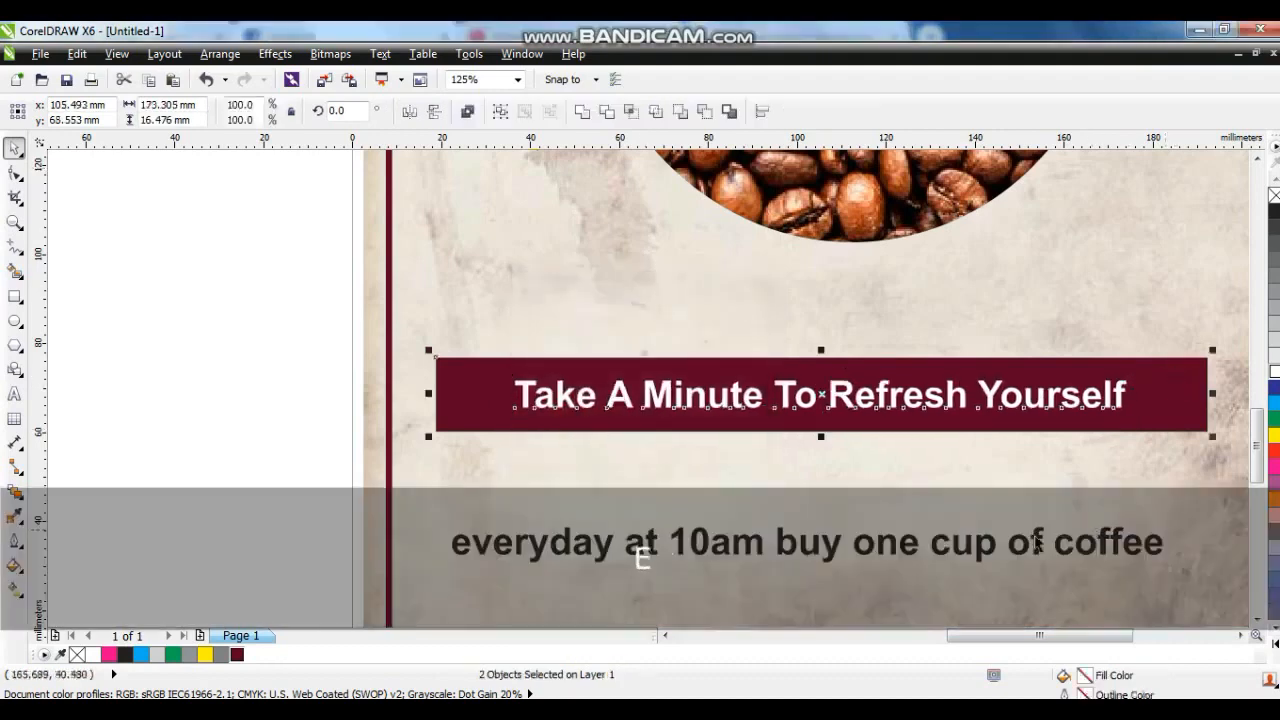
key(Escape)
Move the "everyday at 10am buy one cup of coffee" line straight up to just beneath the maroon bar.
drag(981, 548, 976, 473)
key(ctrl+z)
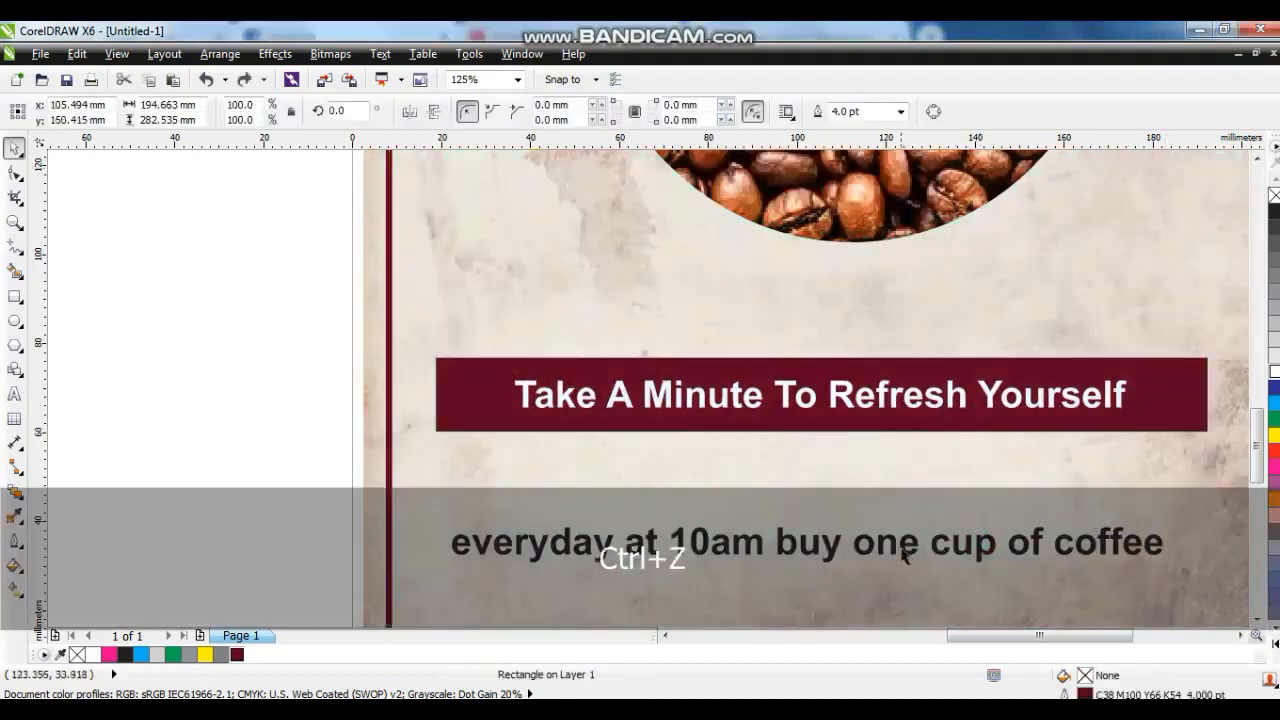
click(901, 548)
drag(811, 541, 808, 466)
Convert the line beneath the maroon bar to Title Case.
click(380, 53)
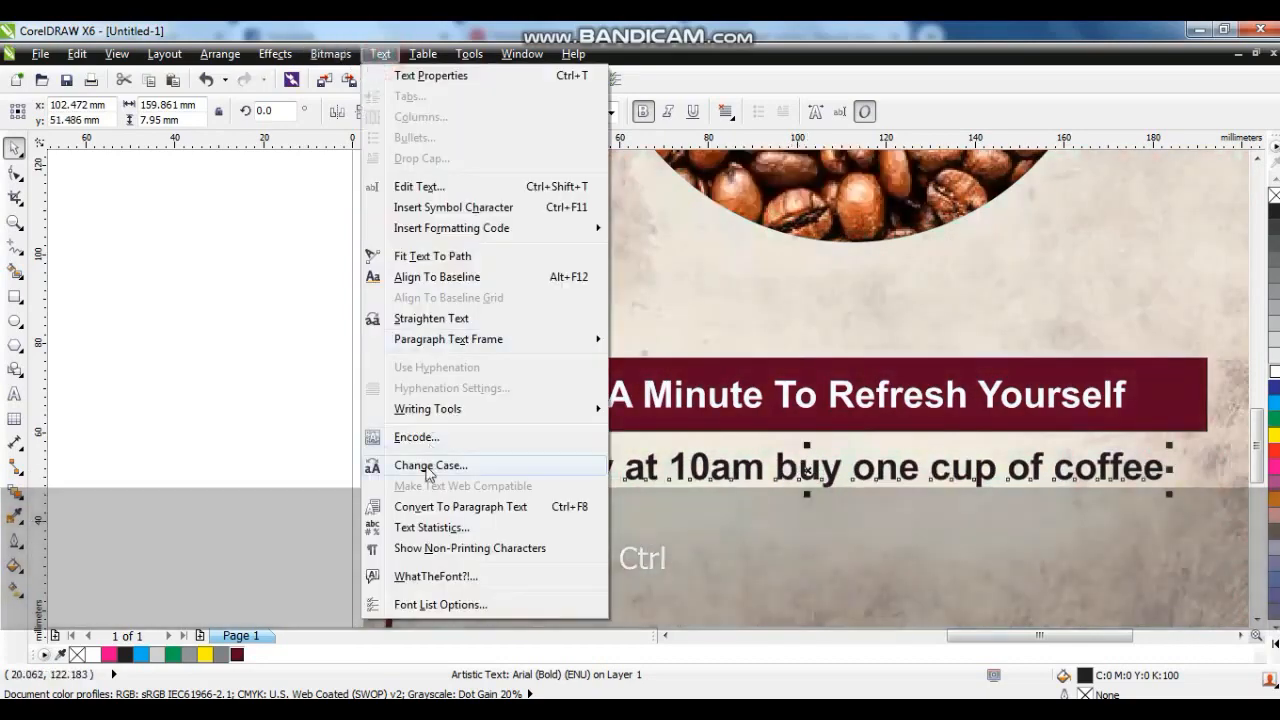
click(432, 460)
click(557, 429)
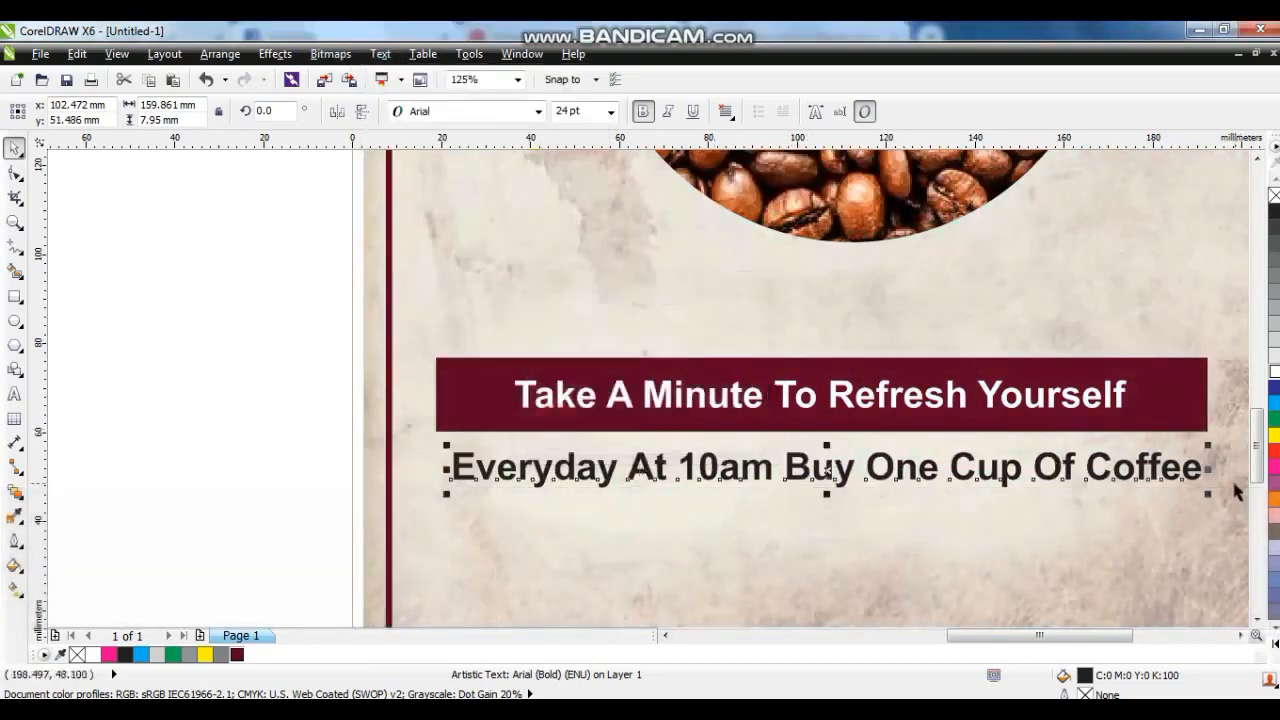
Centre the "Everyday At 10am Buy One Cup Of Coffee" line horizontally under the bar and fill it with maroon.
shift+click(1188, 414)
key(c)
key(Escape)
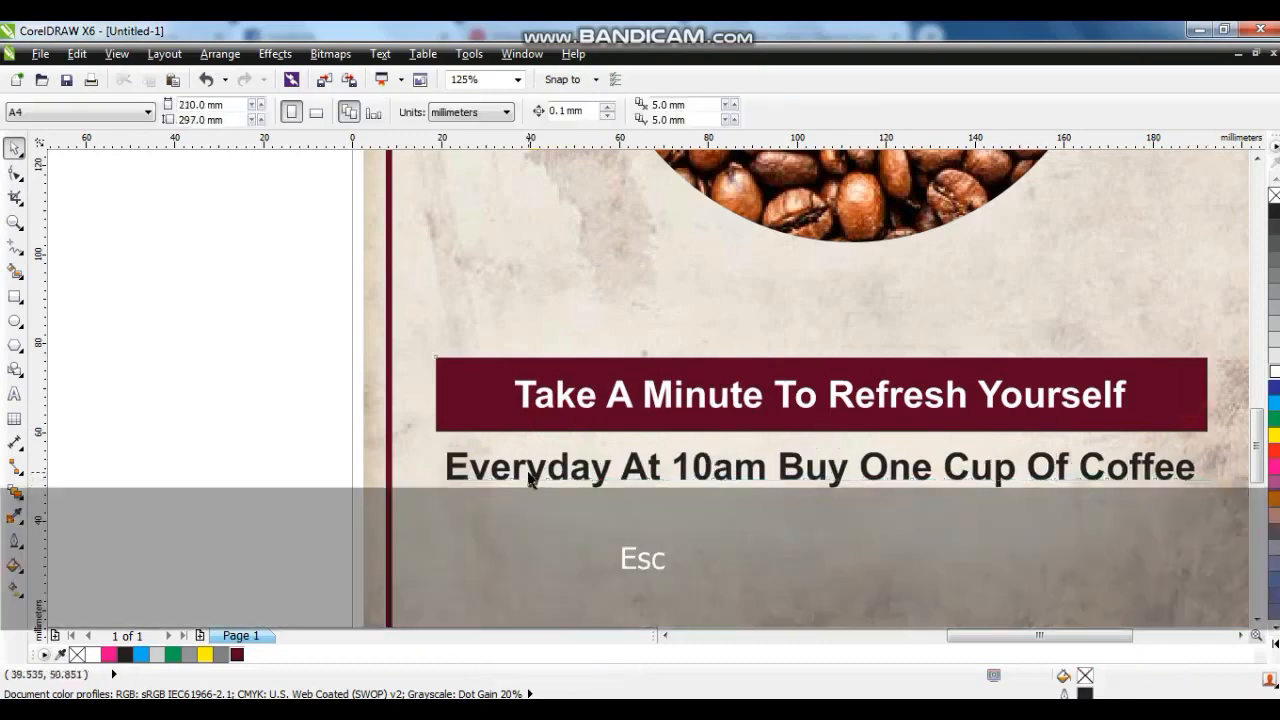
click(537, 472)
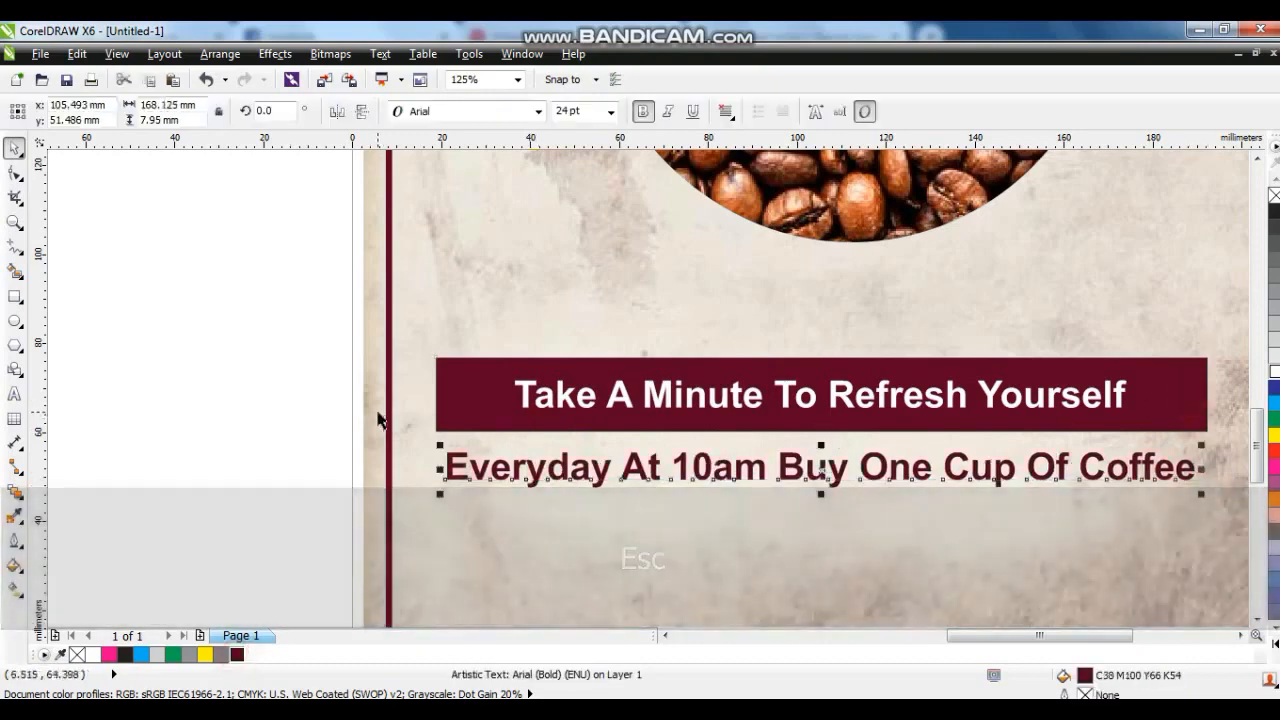